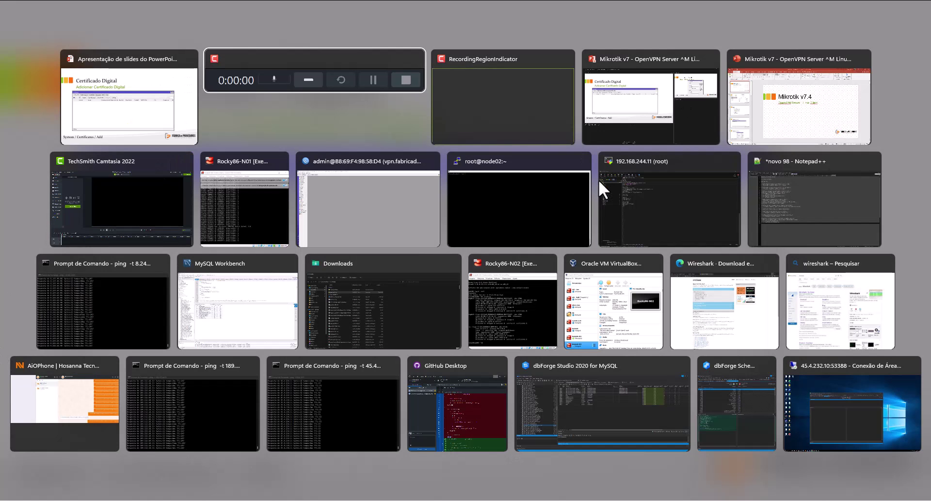
Switch to WinBox and review the router's IP address entries for vlan-232, ether3 and the dynamic interface.
click(361, 208)
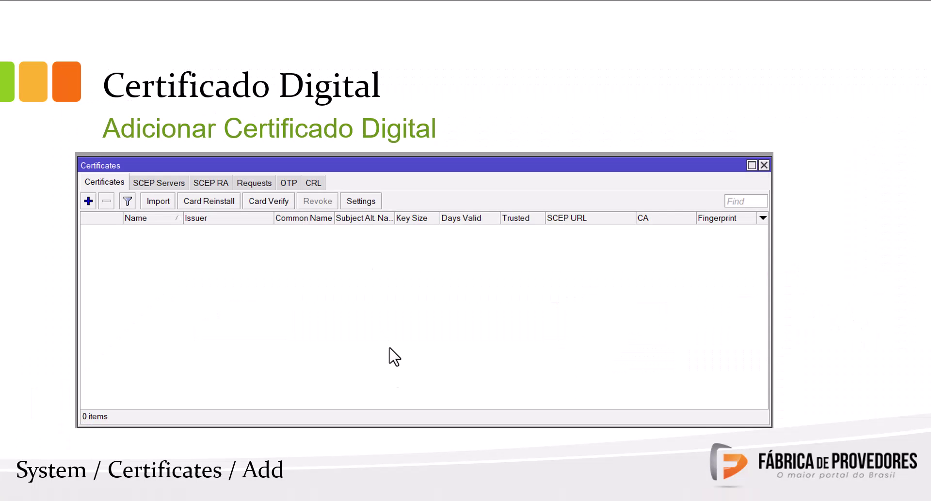
key(super+Tab)
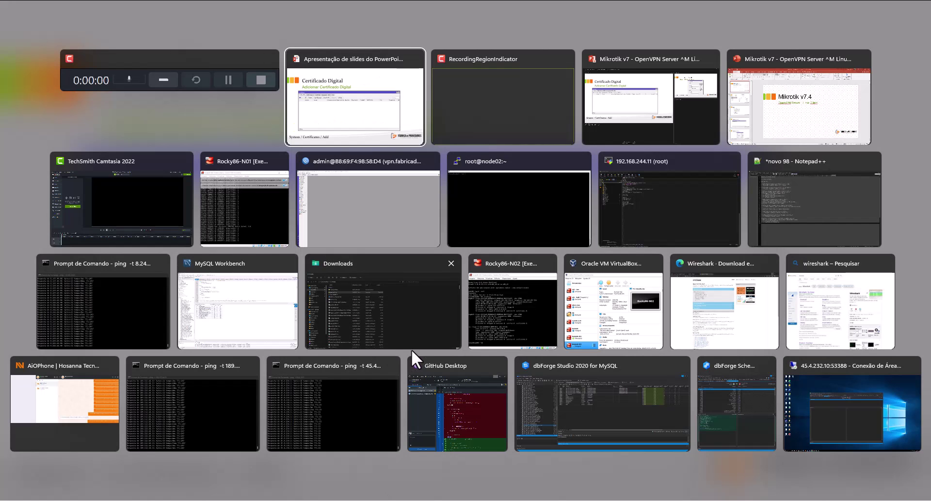
click(406, 204)
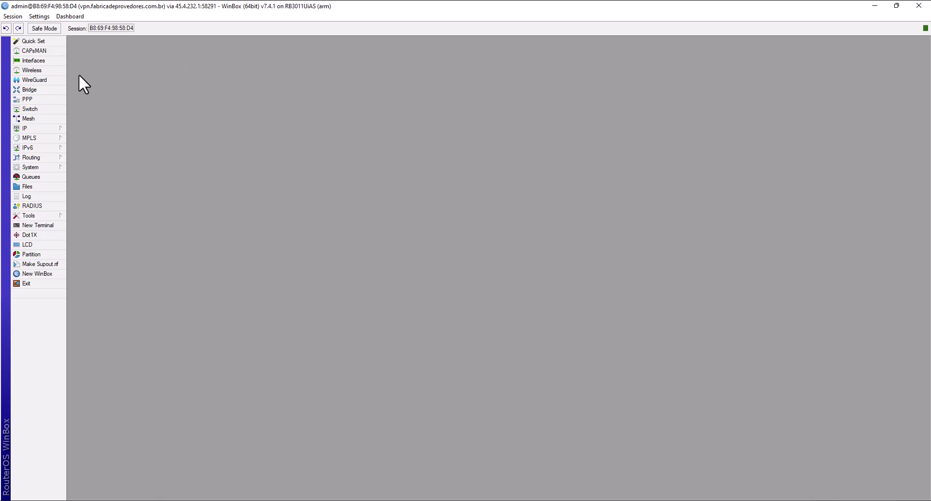
click(46, 130)
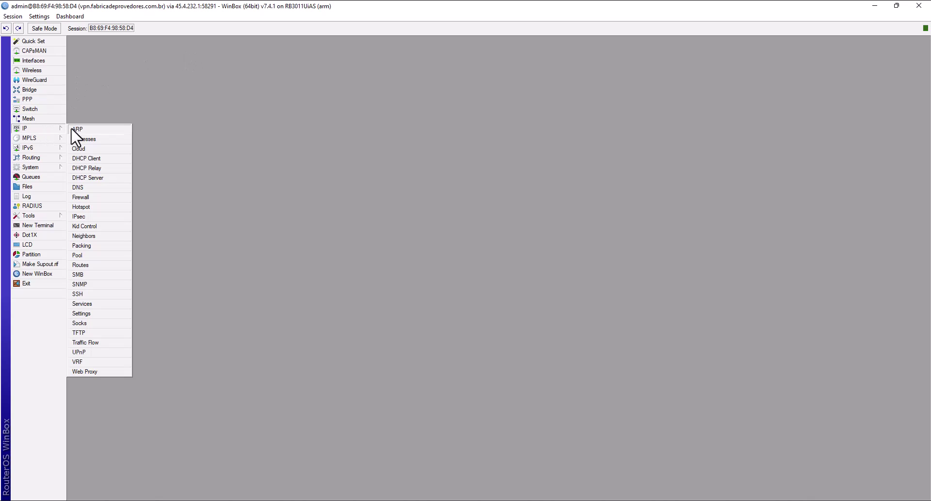
click(85, 139)
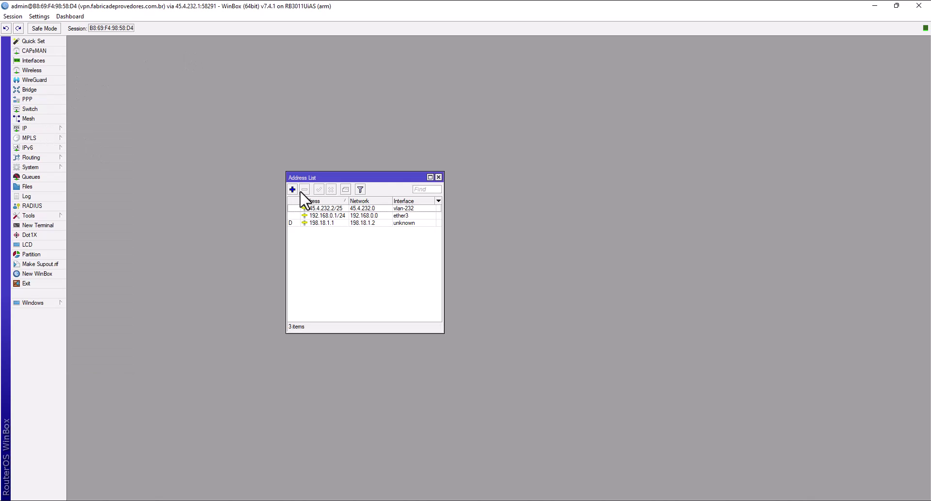
click(346, 209)
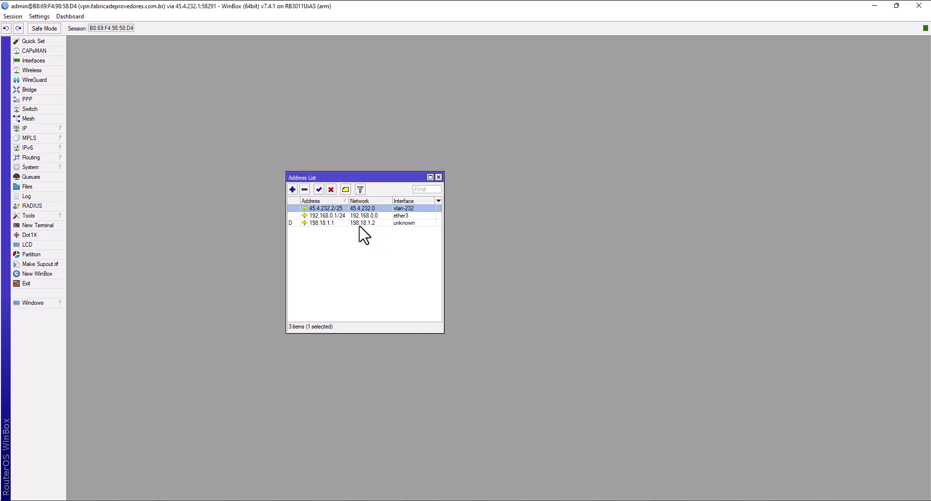
click(395, 215)
click(345, 223)
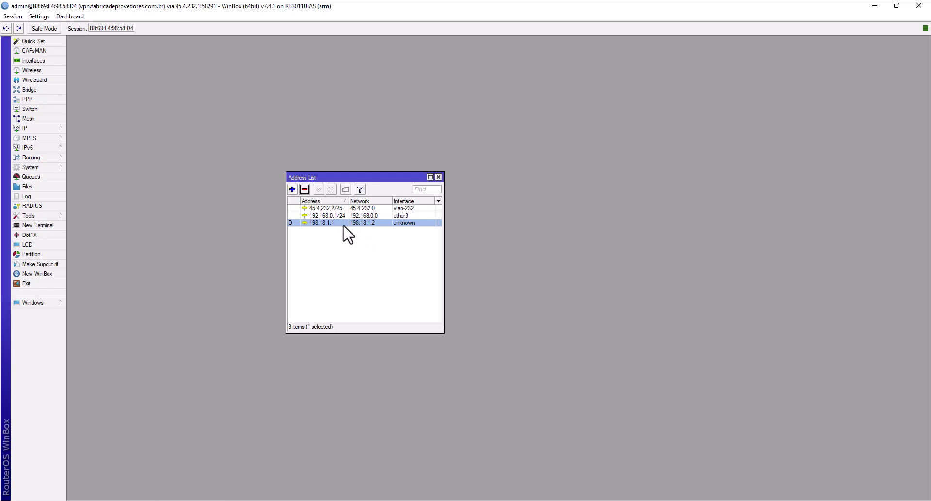
click(325, 216)
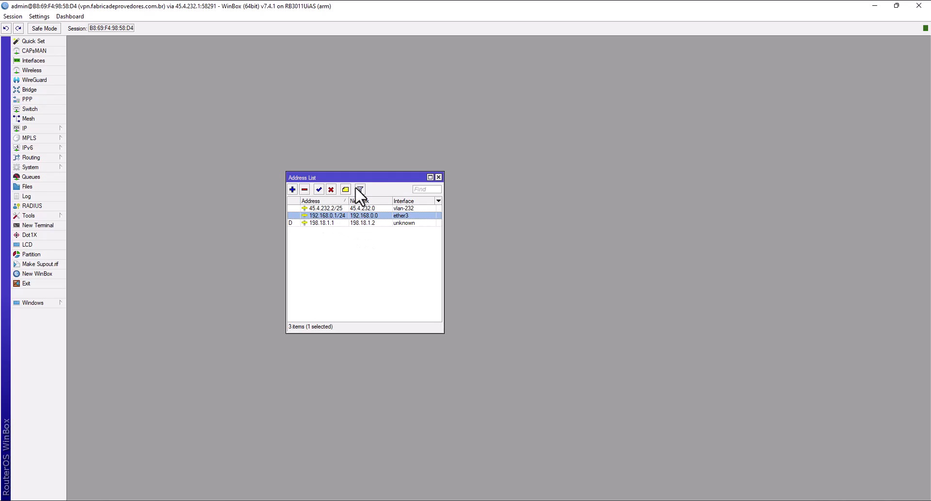
click(439, 176)
Display the IP route list and test internet connectivity by pinging 8.8.8.8 from a new terminal.
click(44, 129)
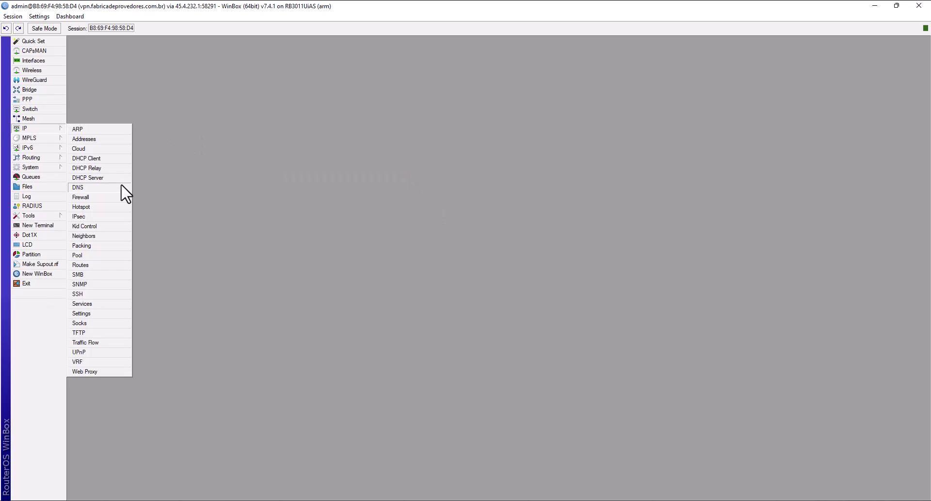
click(115, 265)
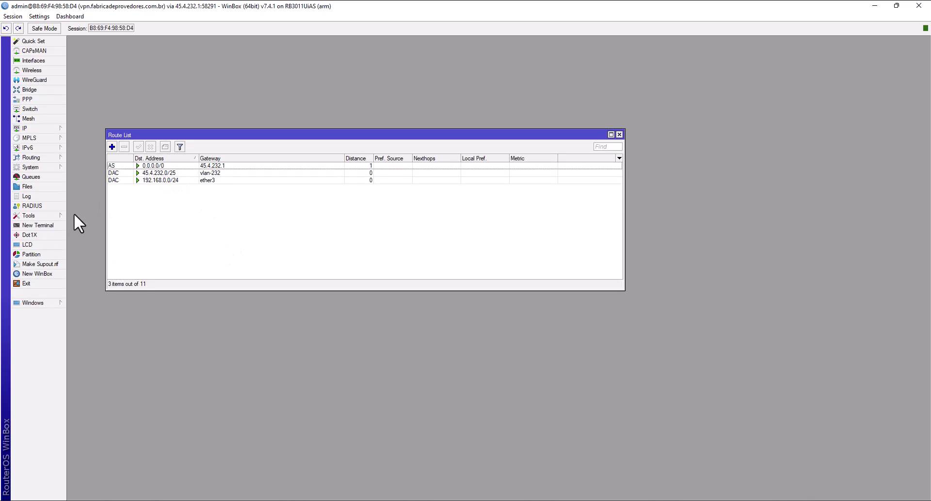
click(37, 226)
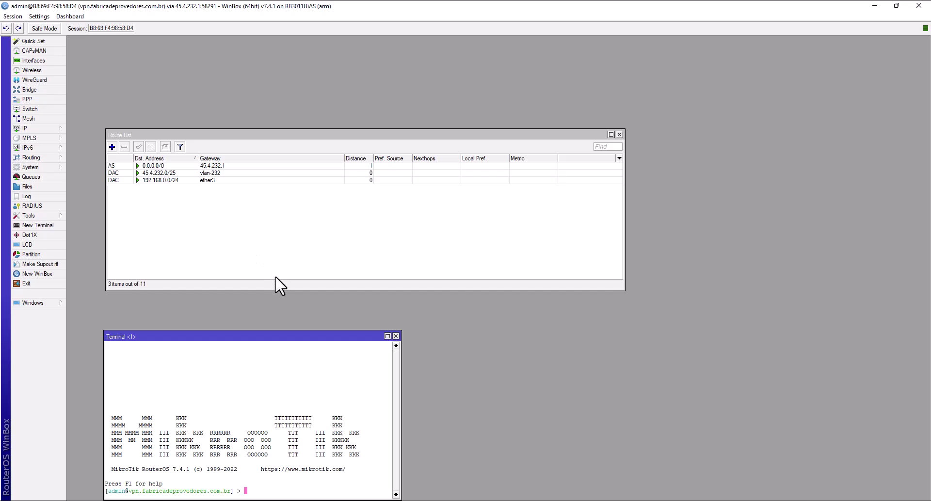
drag(267, 339, 366, 180)
text(ping 8.8.8.8)
key(Return)
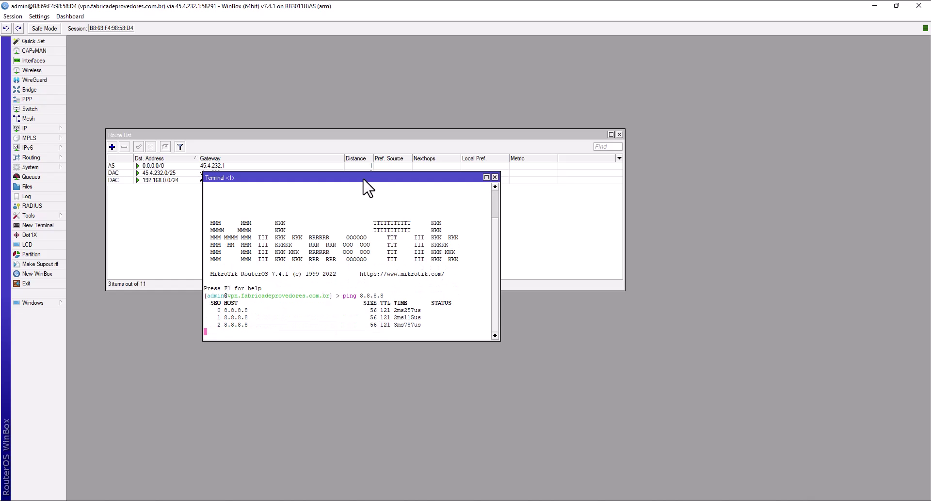
click(495, 177)
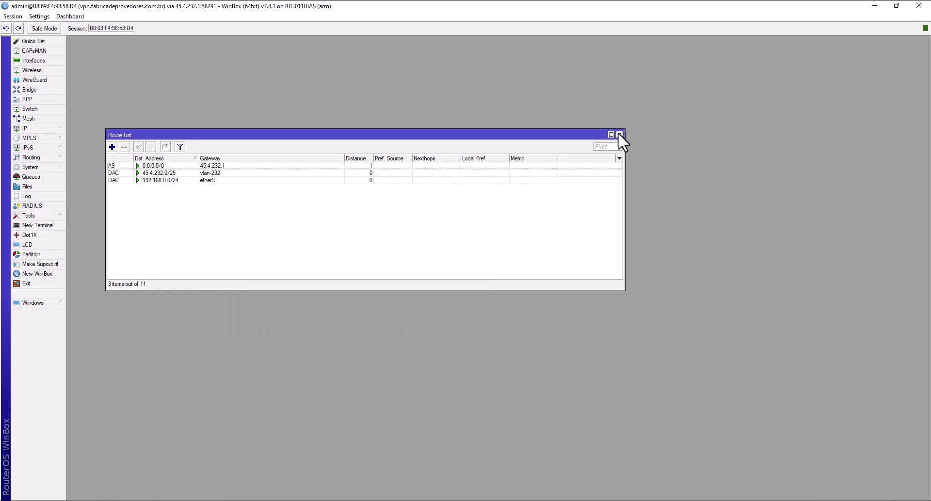
click(619, 135)
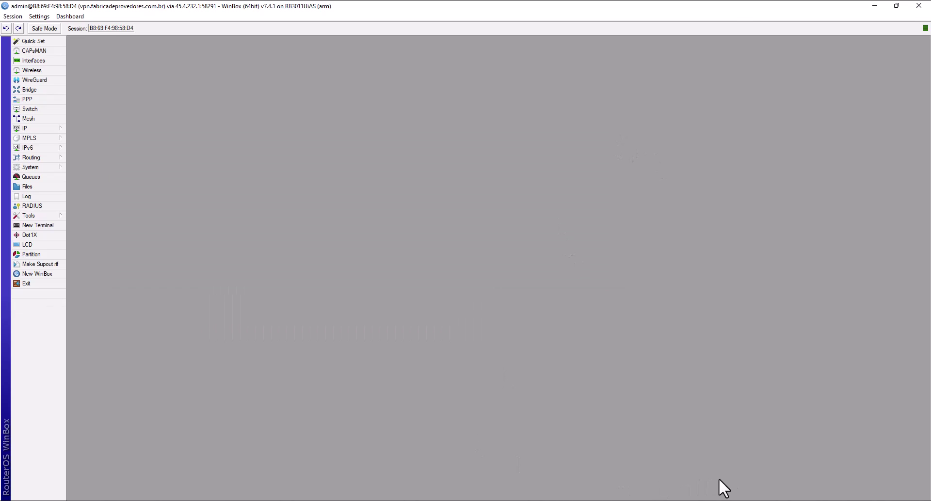
End the running PowerPoint slide show and return to WinBox.
mouse_move(700, 500)
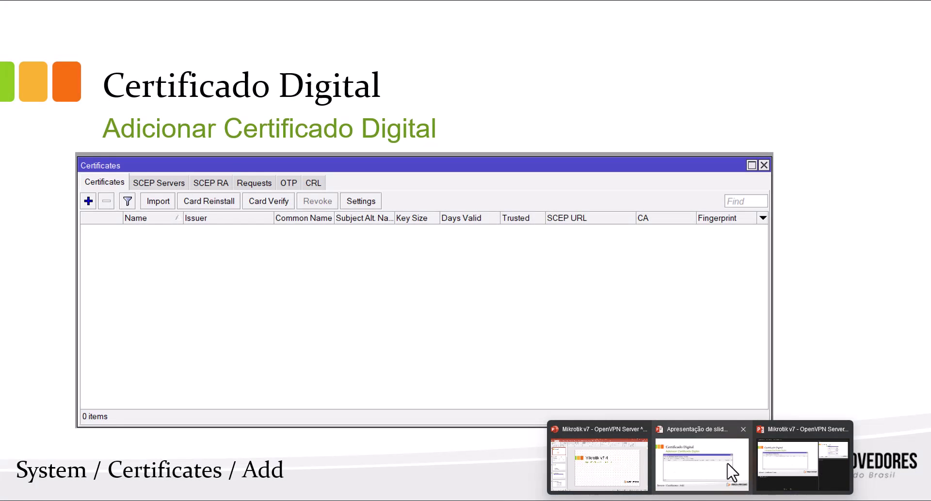
click(728, 465)
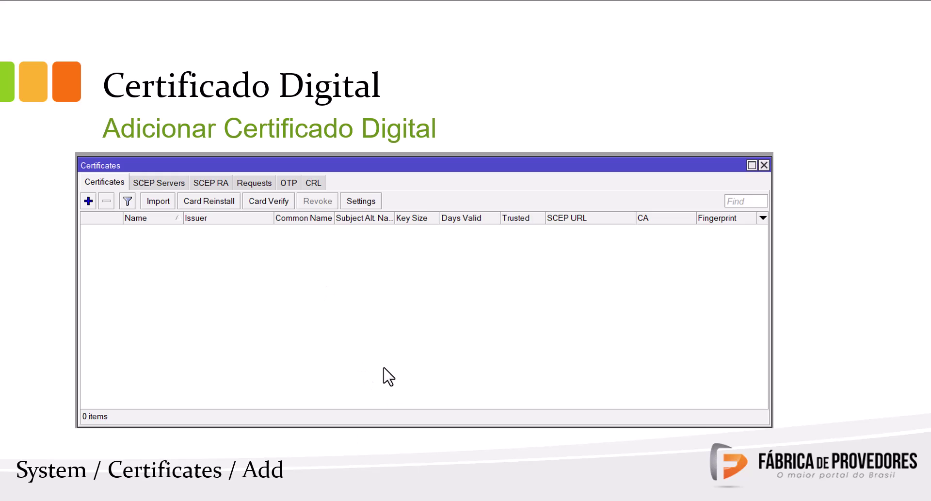
key(Escape)
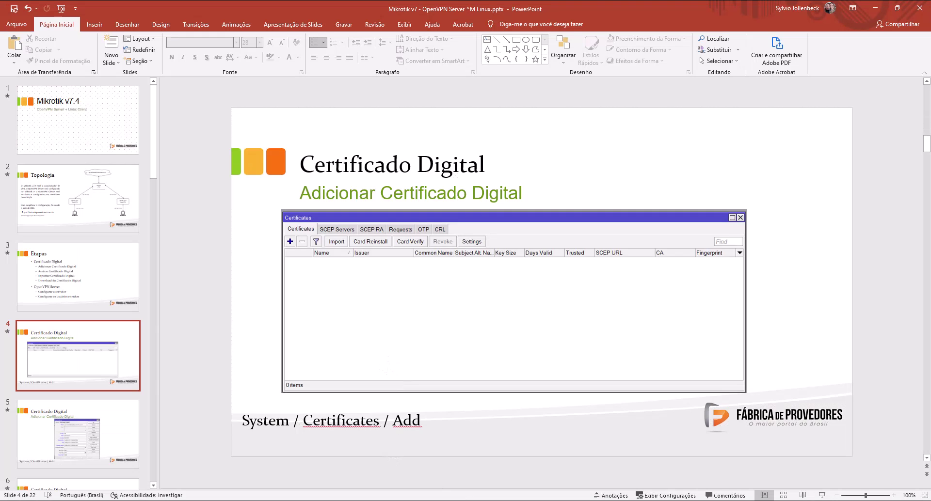
key(alt+Tab)
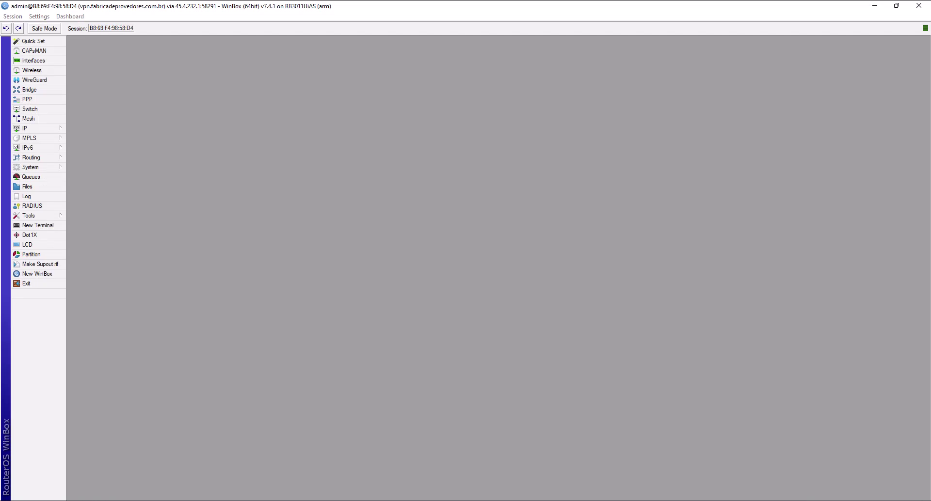
Create a new system certificate named vpn-server.fabricadeprovedores.com.br.
click(44, 167)
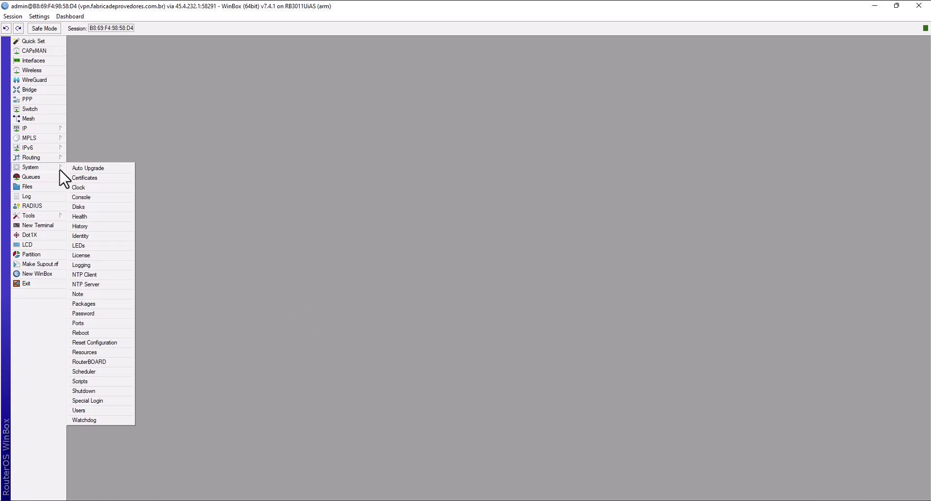
click(101, 179)
click(167, 230)
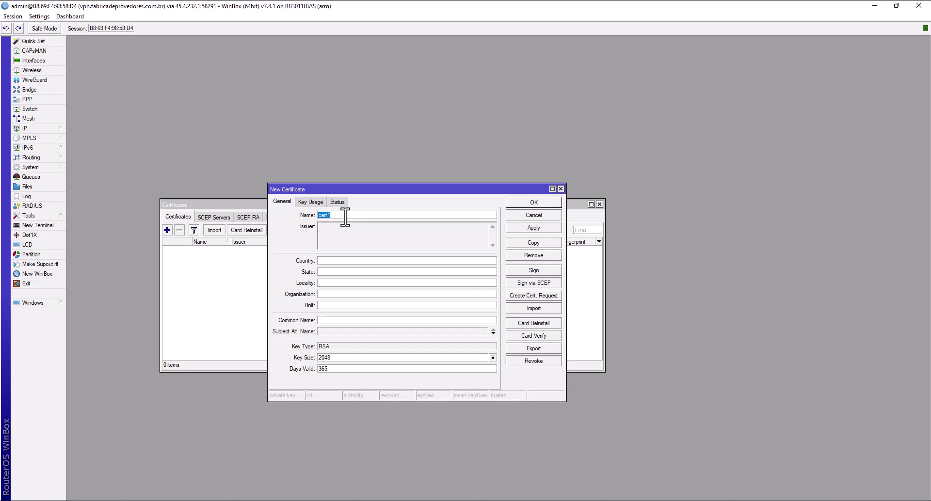
text(vp)
text(dore)
Set the certificate's country to BR, state to SAO PAULO and locality to BARUERI.
click(394, 262)
text(BR)
click(355, 275)
text(SAO PA)
text(BARUERI)
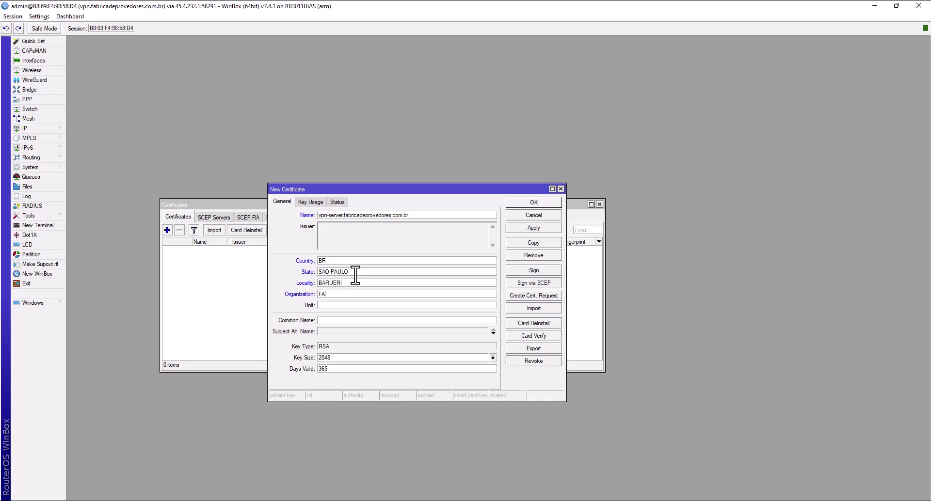
Set organization, unit and common name to FABRICA DE PROVEDORES, set the validity to 3650 days and apply the certificate.
text(FABRICA DE PROVEDORE)
text(FABRICA DE PRO)
text(VEDOR)
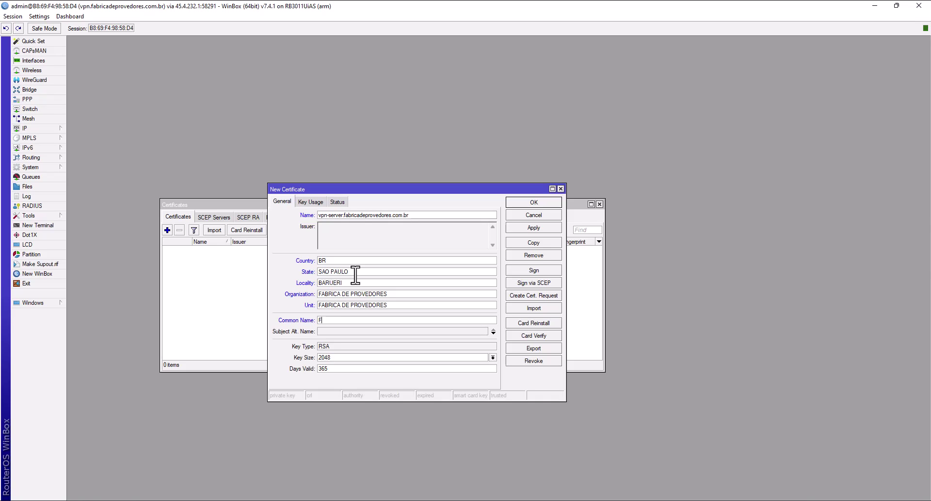
text(FABRICA DE PROVEDORES)
text(0)
click(537, 230)
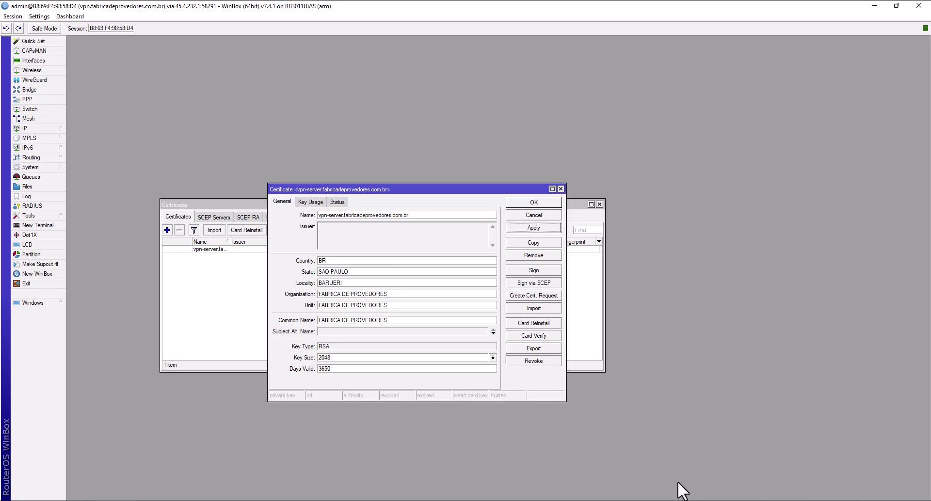
Switch to PowerPoint and advance to slide 6, covering how to sign the digital certificate.
click(703, 484)
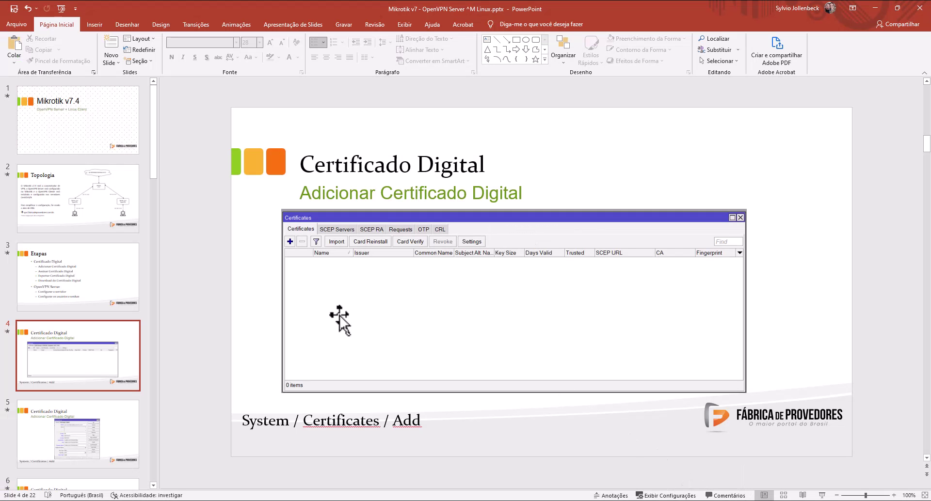
key(Page_Down)
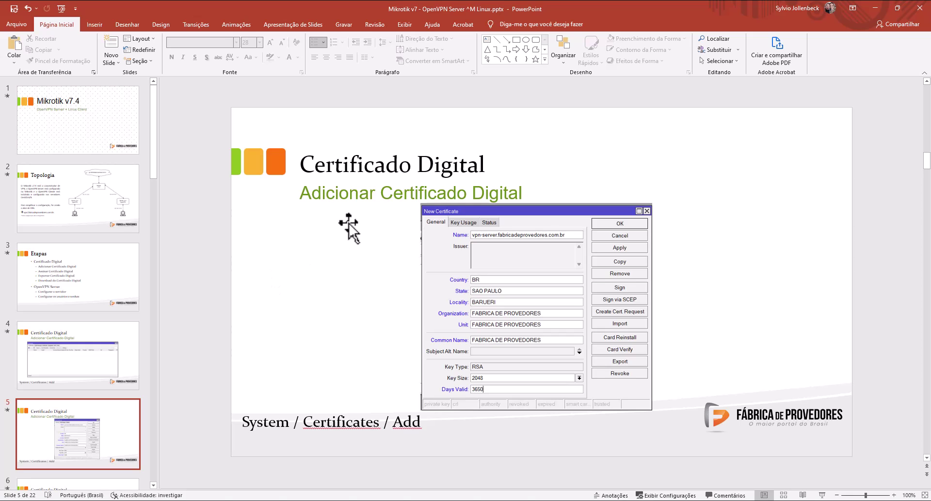
key(Page_Down)
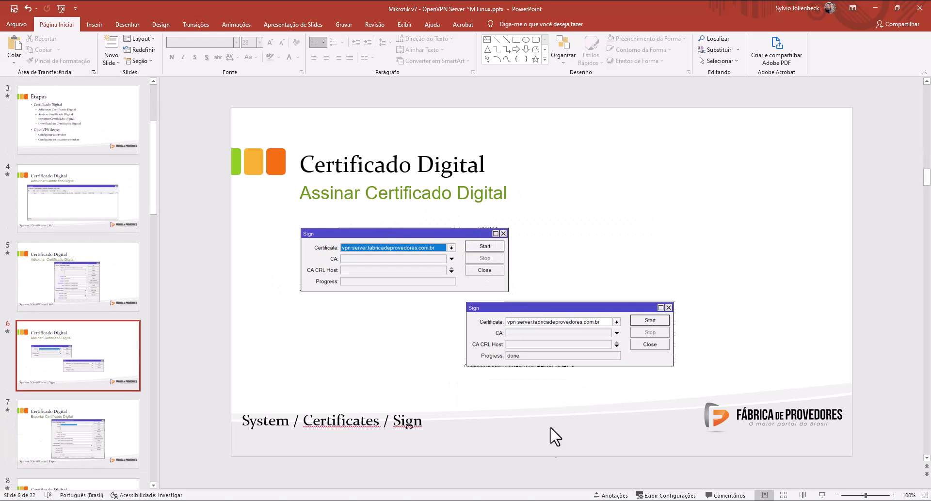
Return to WinBox and sign the vpn-server.fabricadeprovedores.com.br certificate without specifying a CA.
key(alt+Tab)
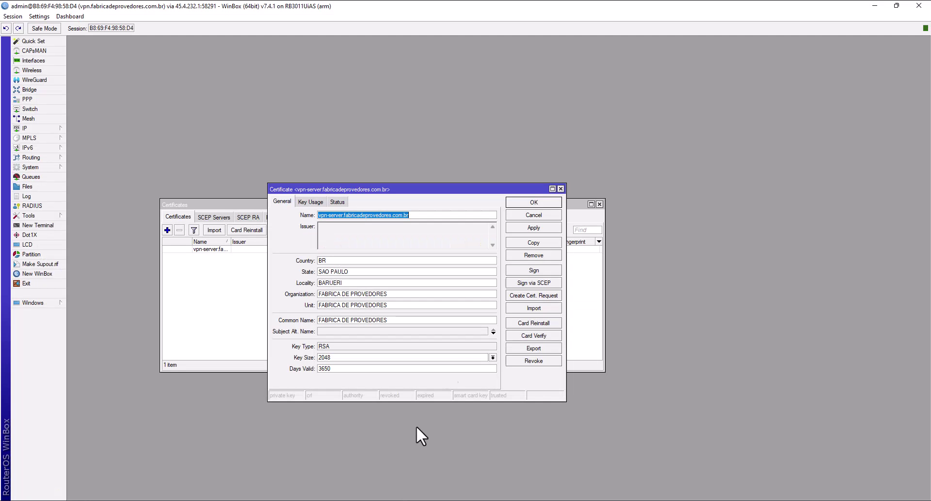
click(540, 272)
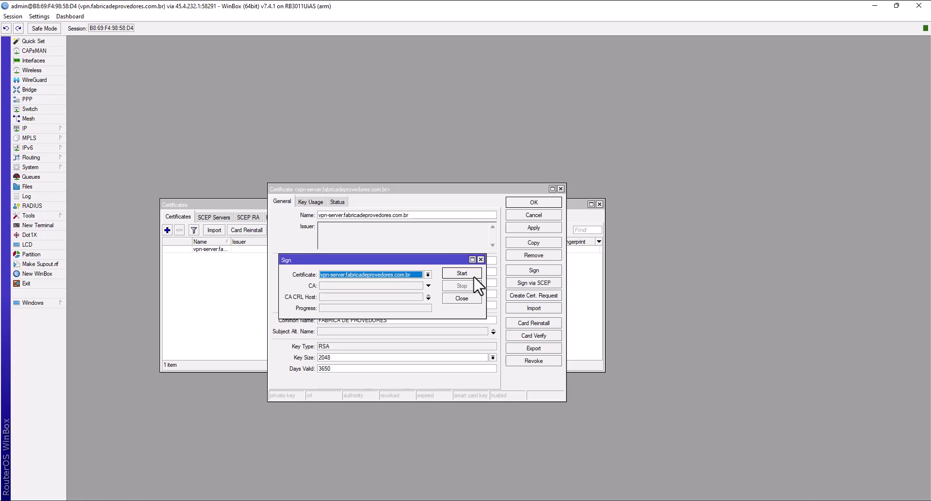
click(463, 274)
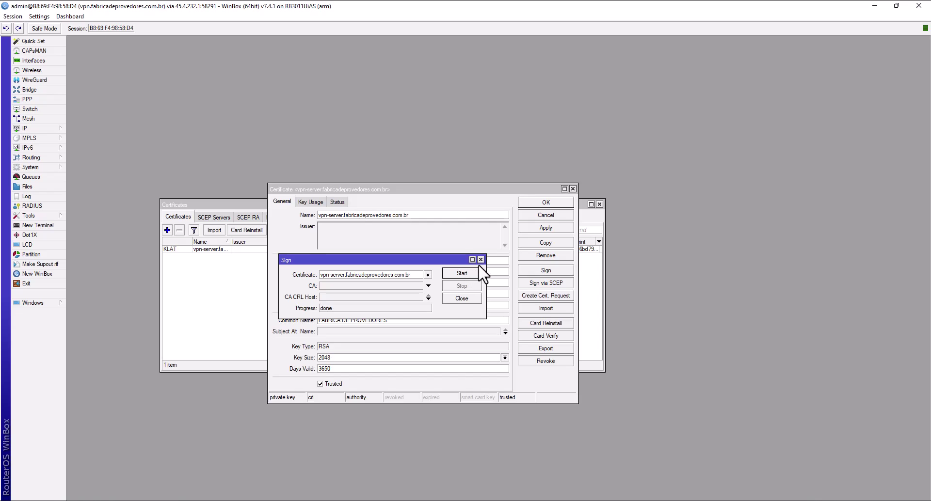
click(463, 299)
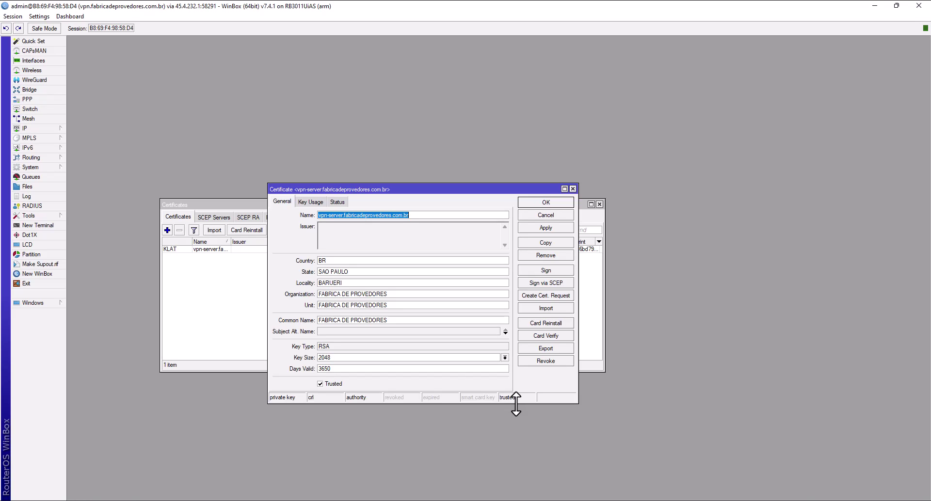
Export the vpn-server certificate as PEM without a passphrase, and close the certificate windows.
click(558, 349)
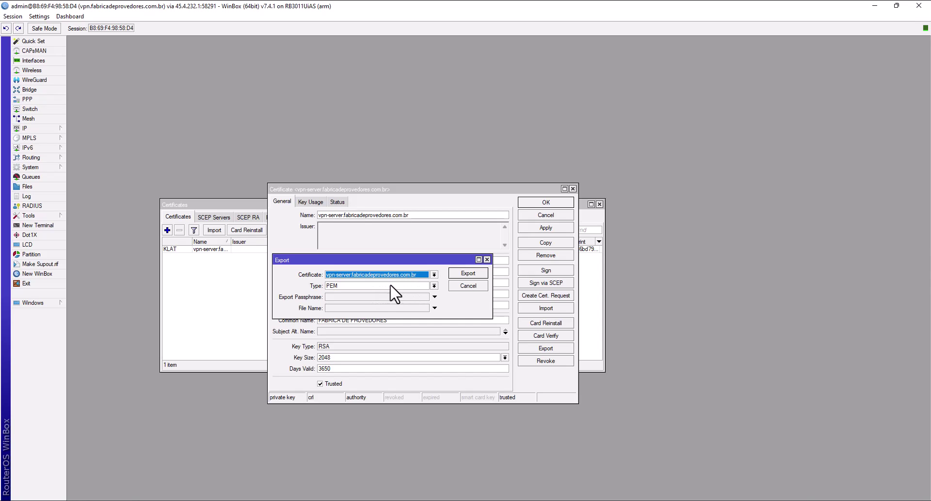
click(468, 274)
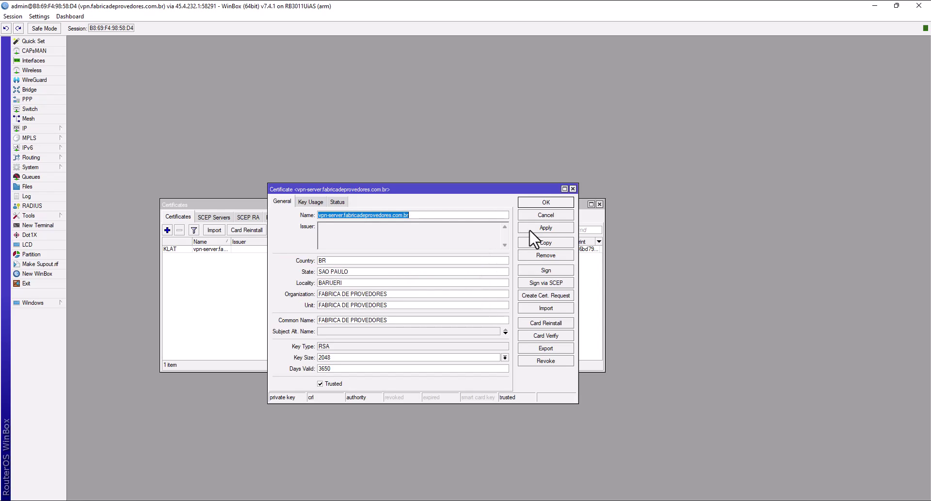
click(551, 203)
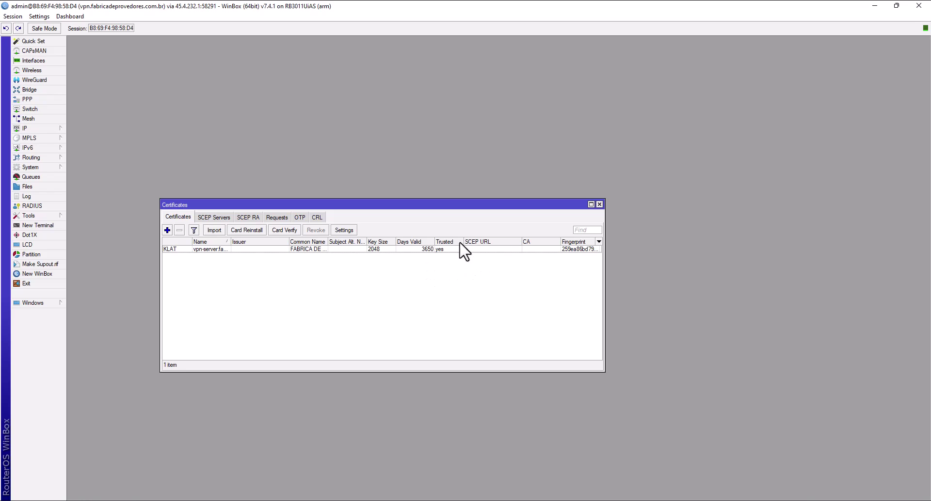
click(600, 204)
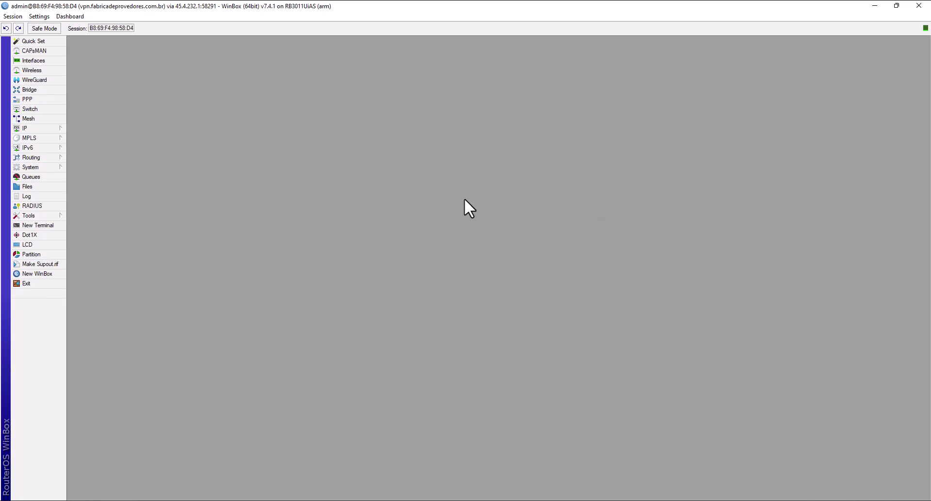
Download the exported certificate file cert_export_vpn-server.fabricadeprovedores.com.br.crt to Área de Trabalho and close the file list.
click(44, 187)
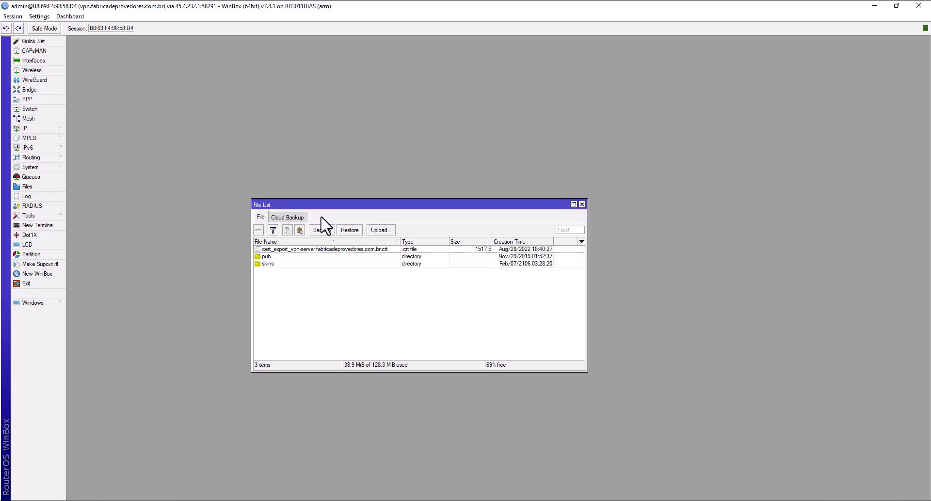
click(353, 249)
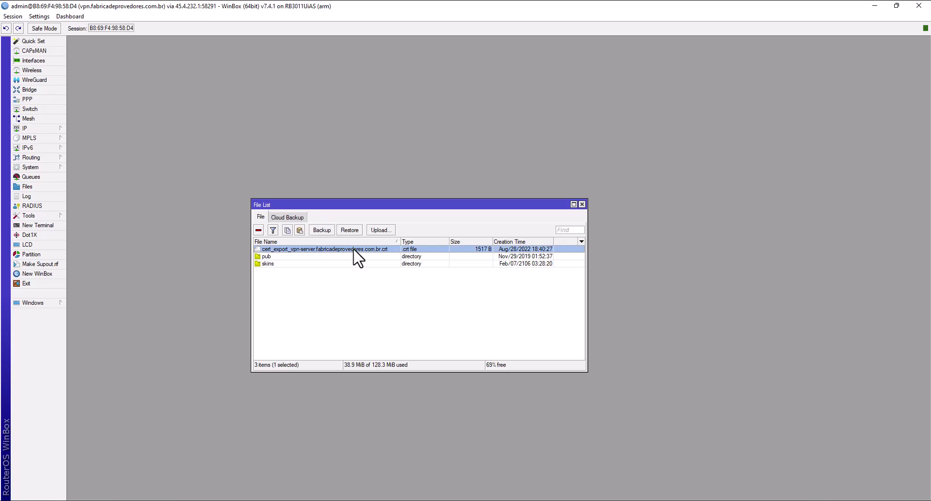
right_click(358, 258)
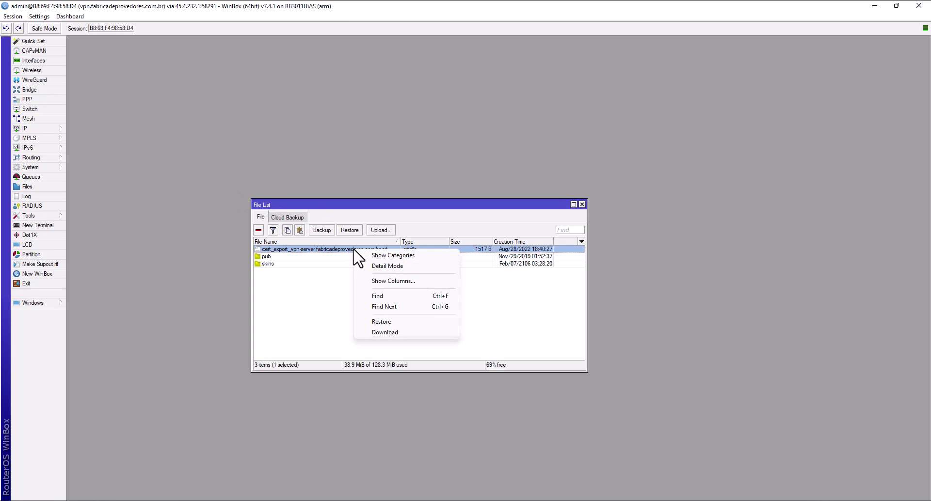
click(390, 333)
click(429, 221)
drag(603, 175, 597, 114)
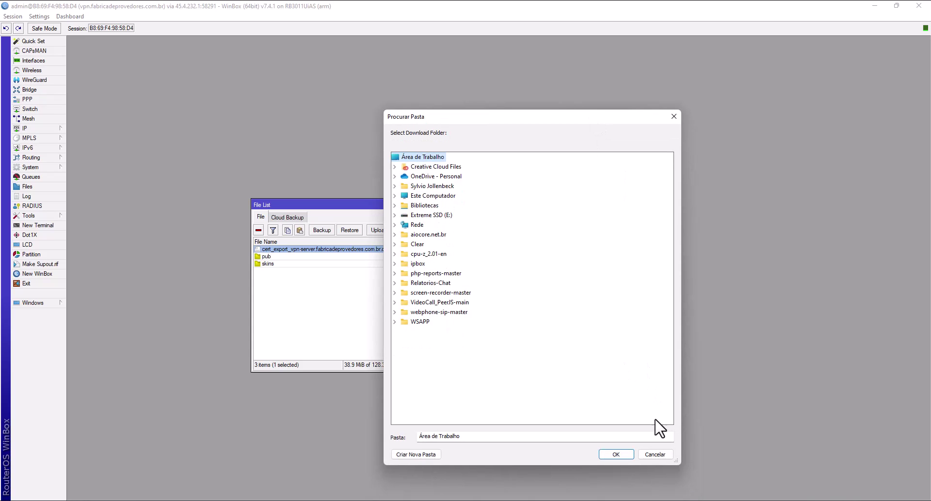
click(617, 454)
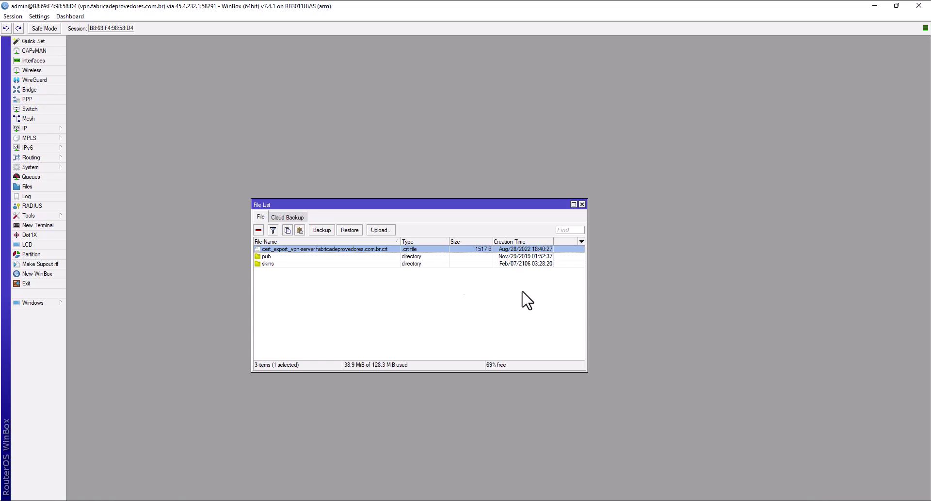
click(582, 204)
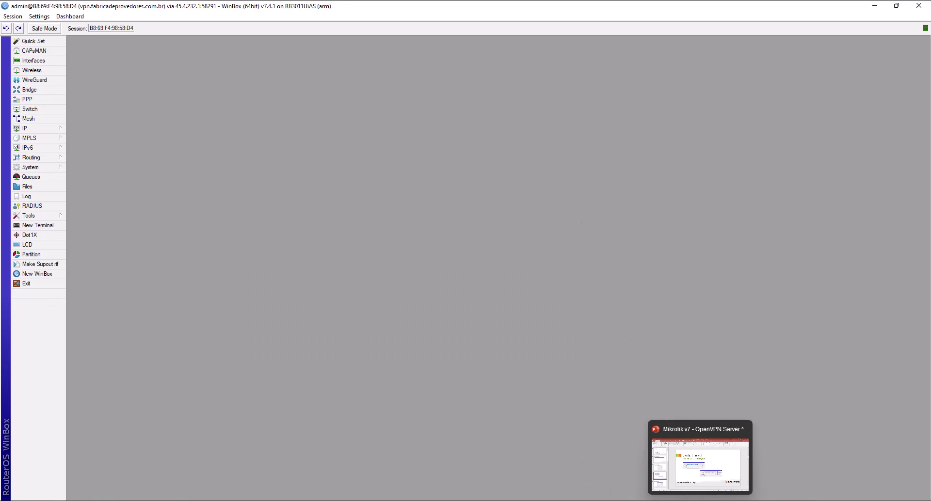
Switch to PowerPoint, review the OpenVPN Server stage on slide 3, and go to slide 10 on configuring the server.
mouse_move(700, 500)
click(712, 476)
click(100, 129)
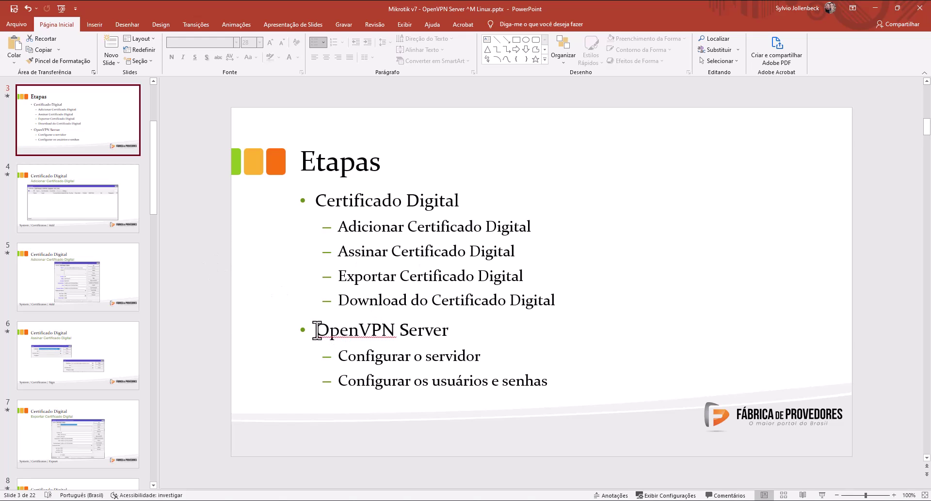
drag(316, 330, 460, 329)
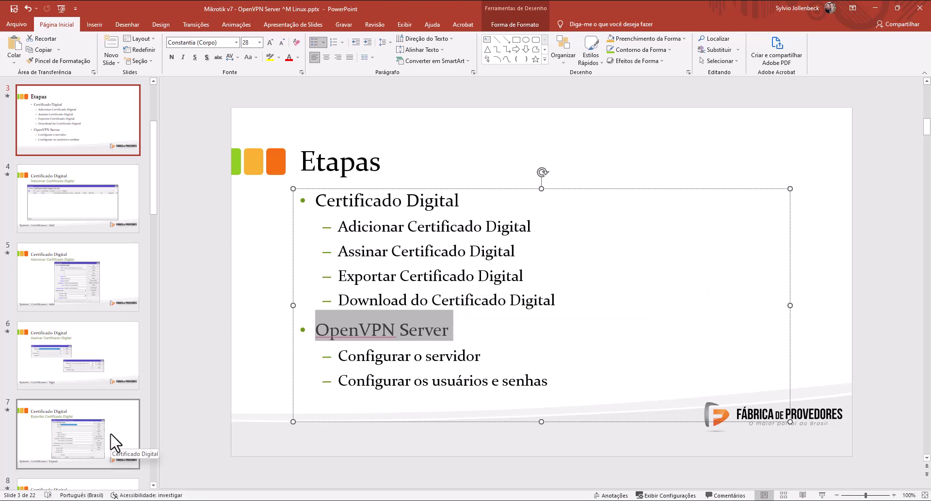
scroll(115, 442, down, 2)
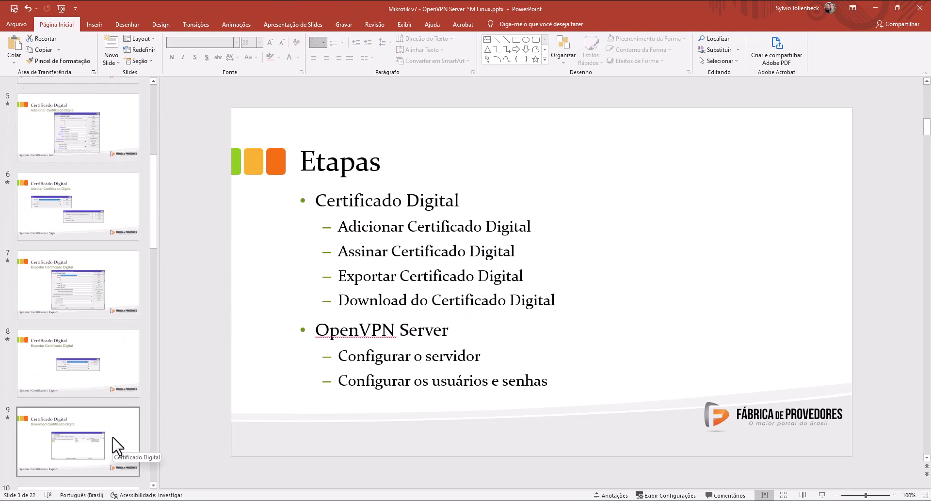
scroll(118, 443, down, 2)
click(121, 387)
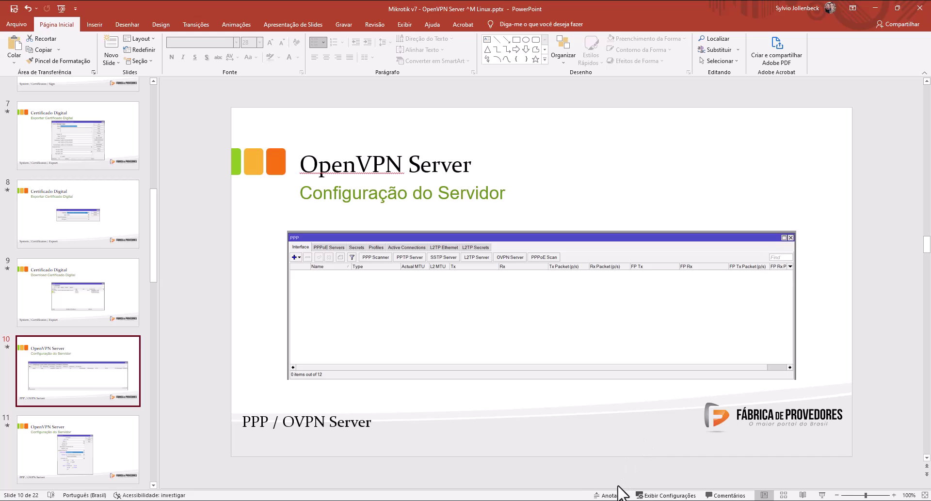
Return to WinBox and enable the PPP OVPN server on port 51194, keeping the tcp protocol.
click(381, 500)
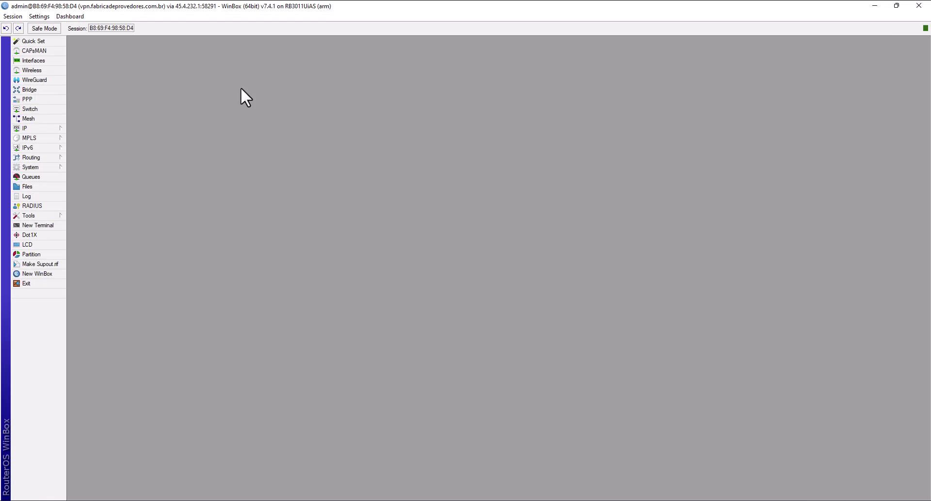
click(50, 99)
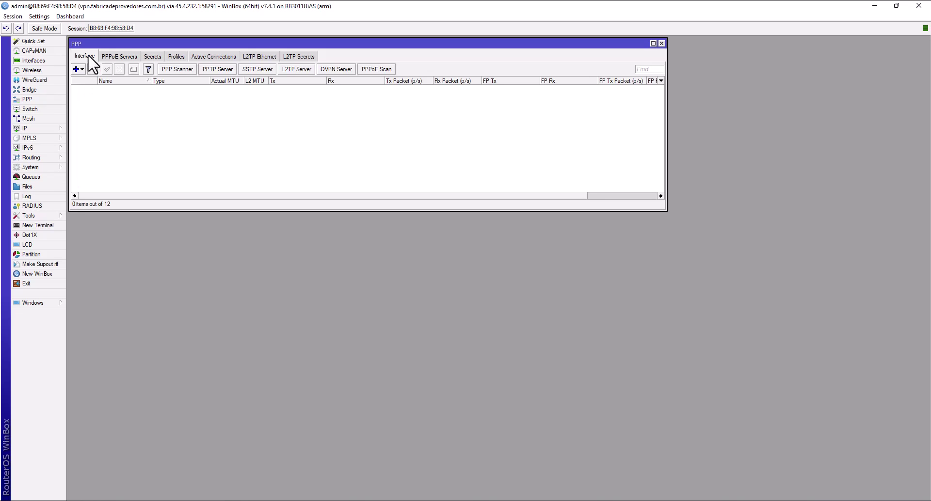
click(337, 69)
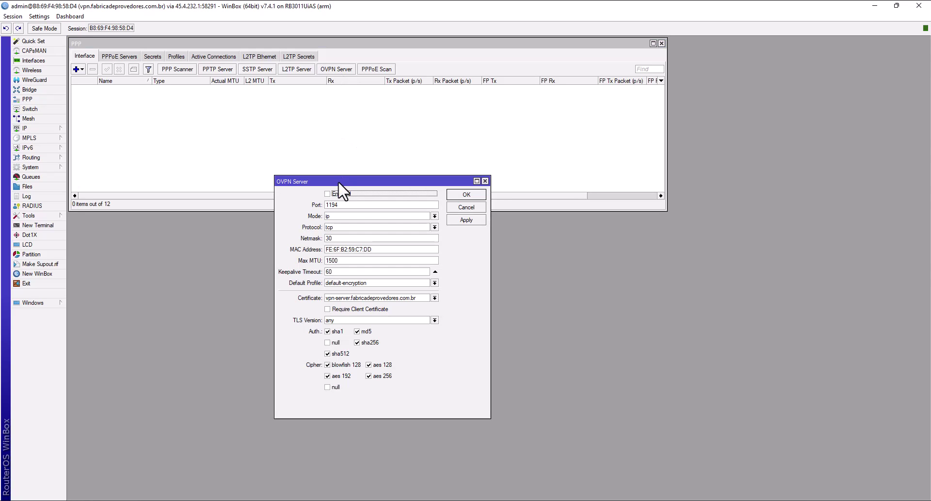
click(339, 194)
click(435, 228)
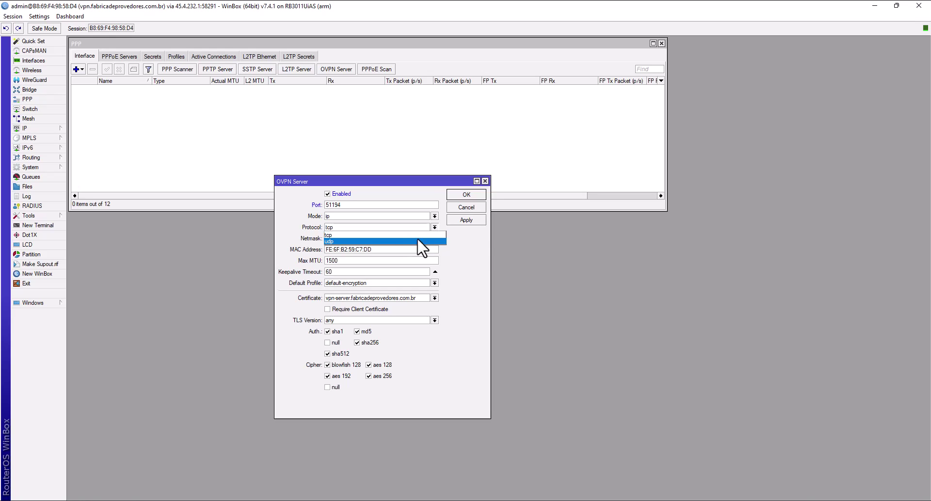
click(479, 245)
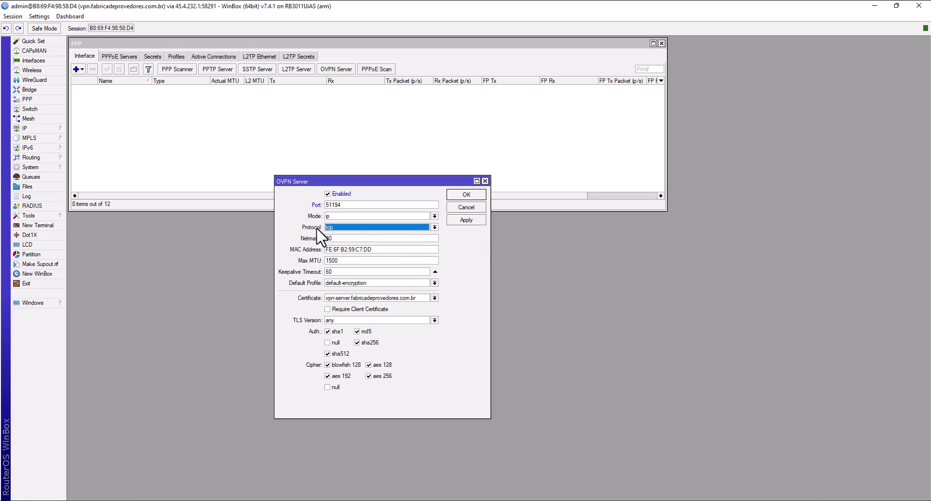
key(Tab)
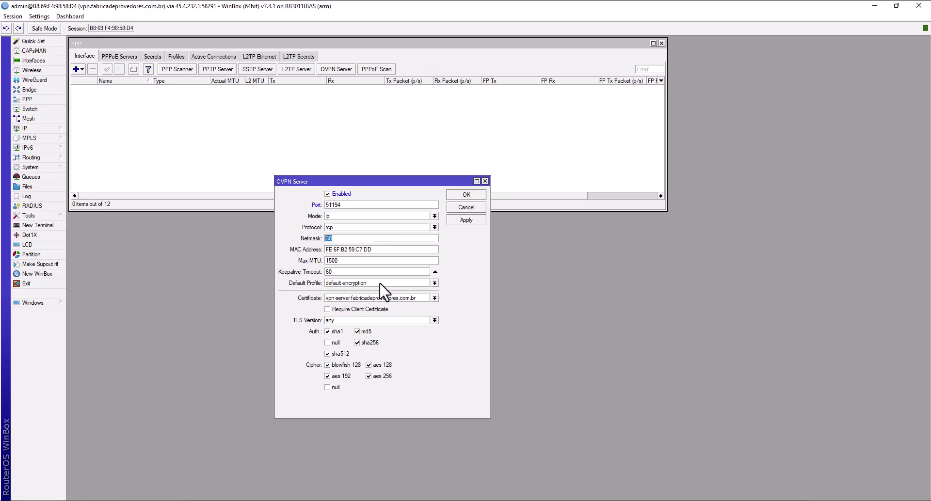
Use vpn-server.fabricadeprovedores.com.br as the OVPN server's certificate.
click(430, 300)
click(436, 299)
click(437, 298)
click(453, 293)
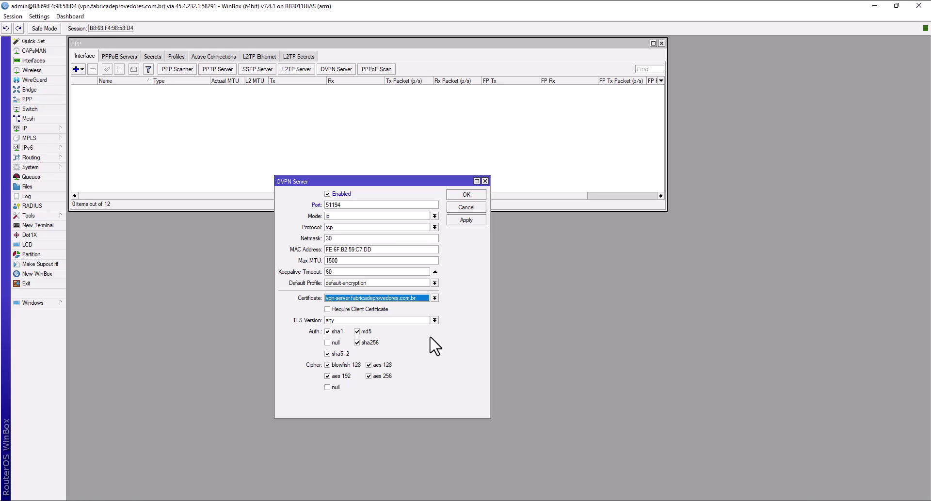
Restrict the OVPN server to sha256 authentication and the aes 256 cipher, then apply and close its settings.
click(334, 332)
click(366, 332)
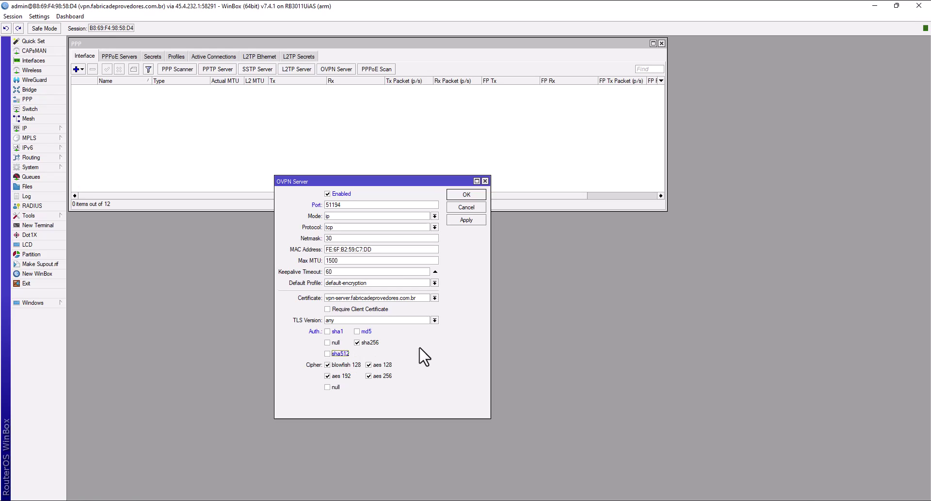
click(343, 366)
click(387, 367)
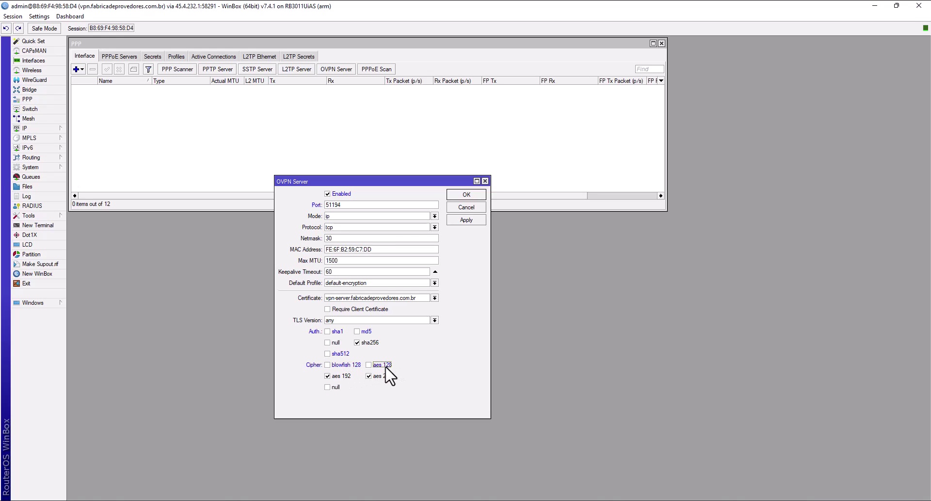
click(335, 377)
click(464, 222)
click(465, 195)
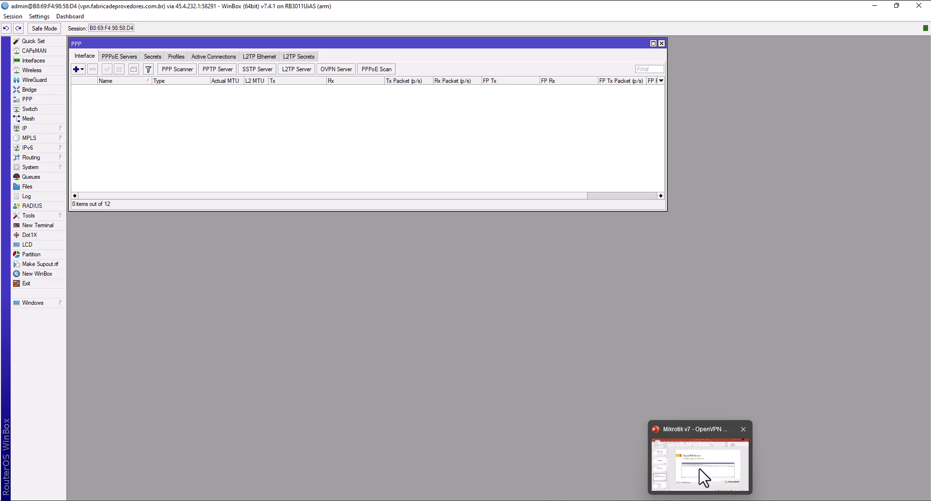
Switch to PowerPoint and review slides 11 and 12 on the server settings and the PPP users and passwords.
click(703, 474)
click(112, 459)
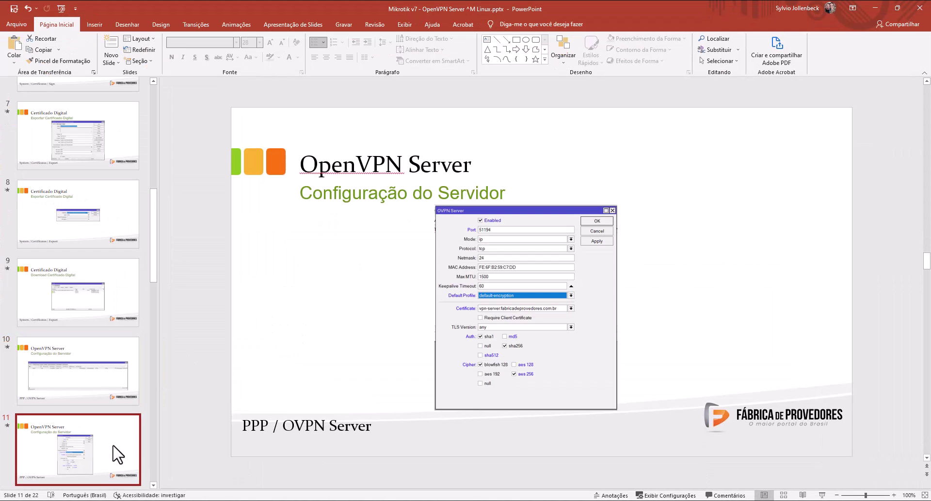
click(130, 349)
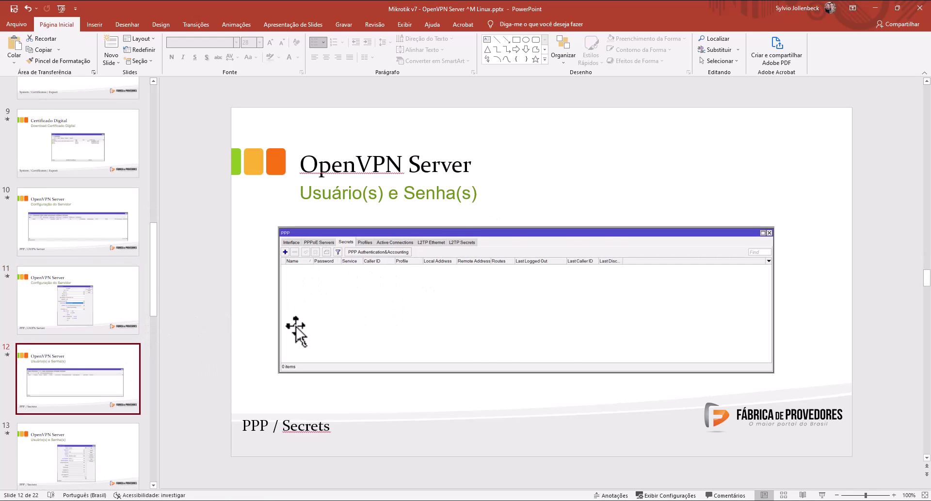
scroll(306, 306, down, 1)
scroll(378, 275, up, 1)
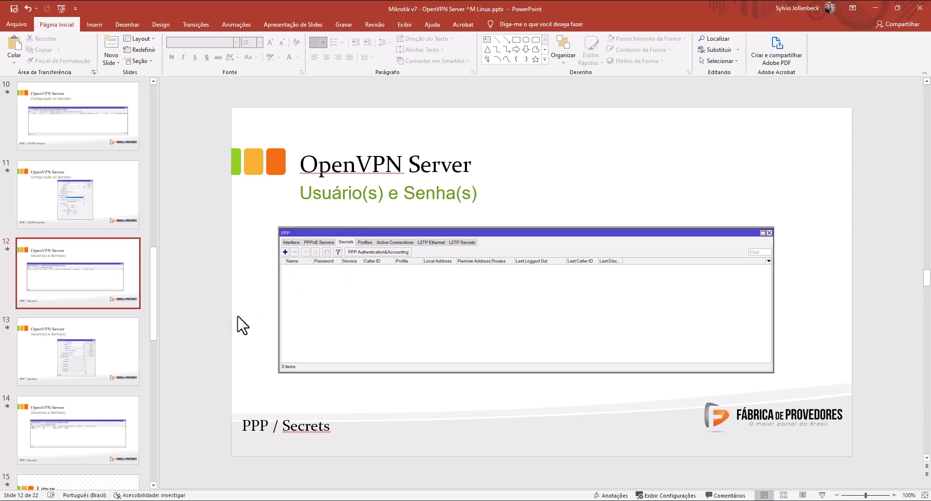
Return to WinBox, start a new PPP secret named cliente-01 and enter its password.
click(879, 8)
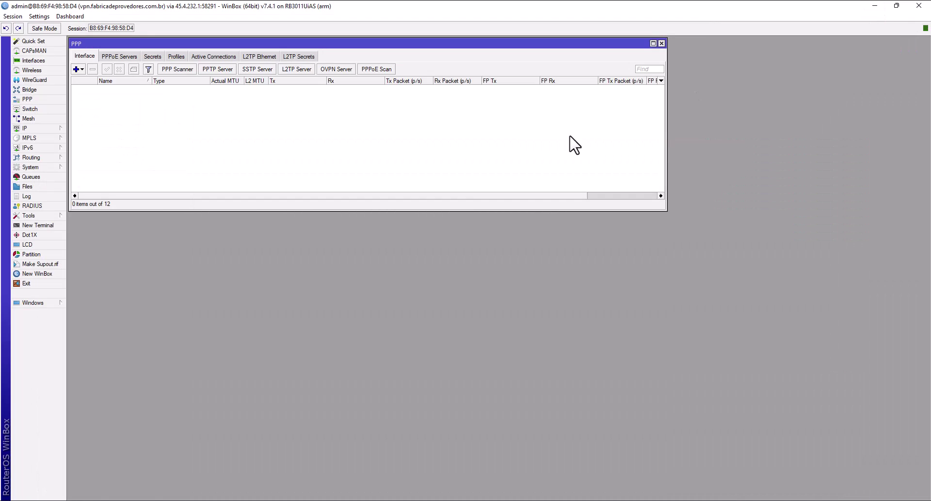
click(152, 58)
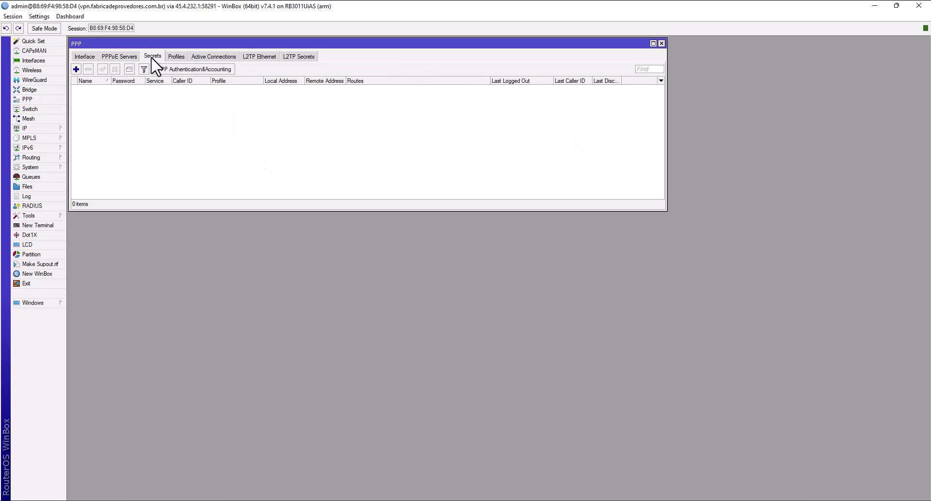
click(76, 71)
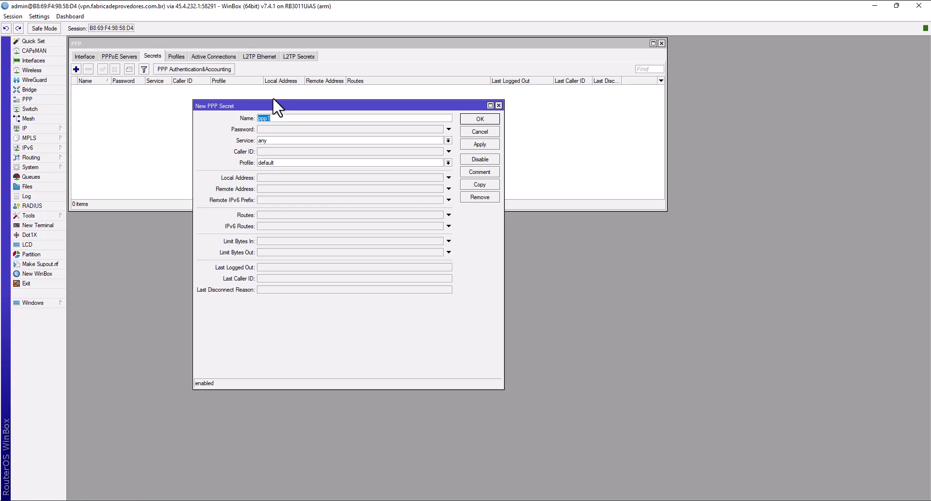
drag(275, 103, 379, 112)
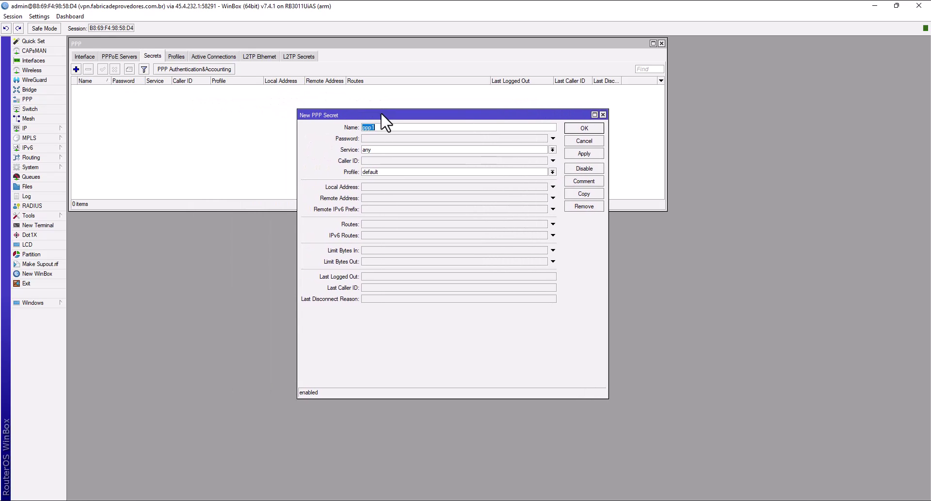
click(398, 139)
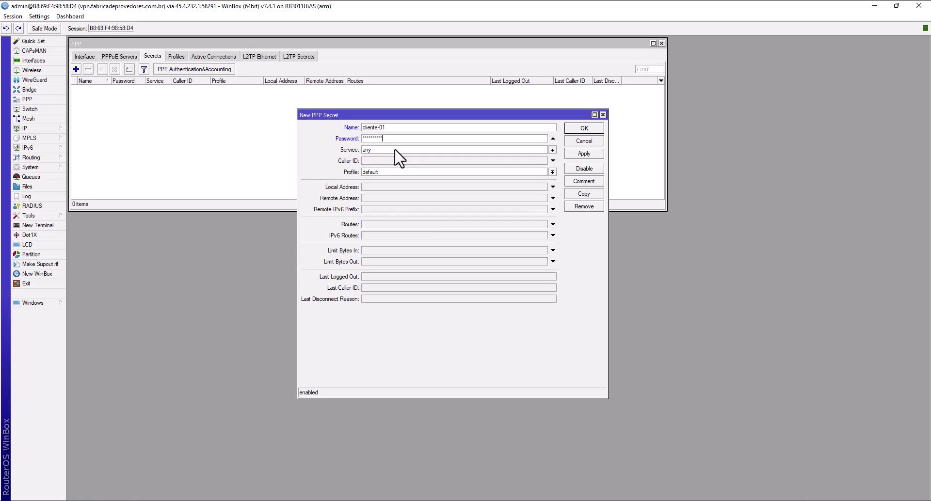
Set the cliente-01 secret's service to ovpn and its profile to default-encryption.
click(386, 151)
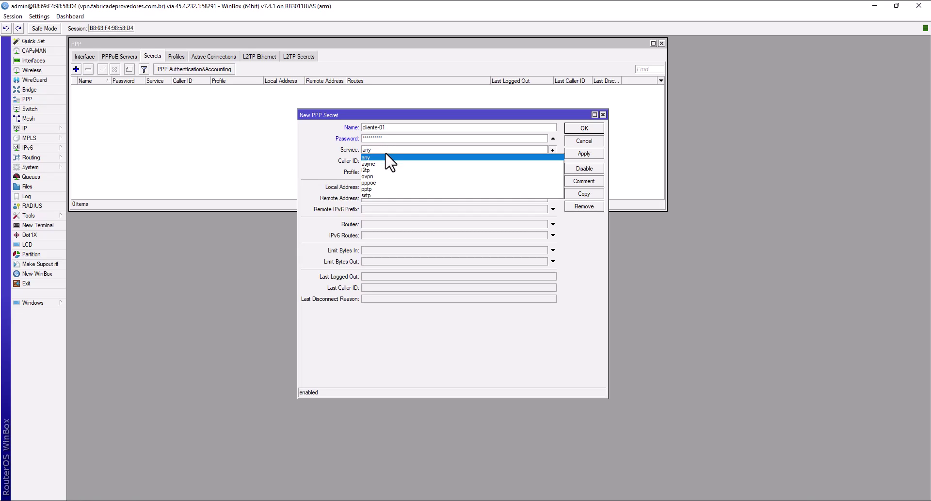
click(380, 176)
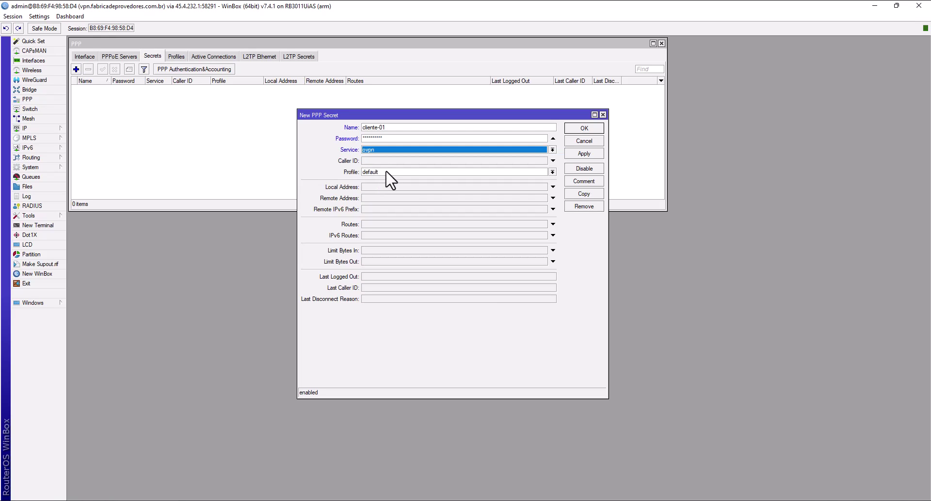
click(387, 173)
click(406, 186)
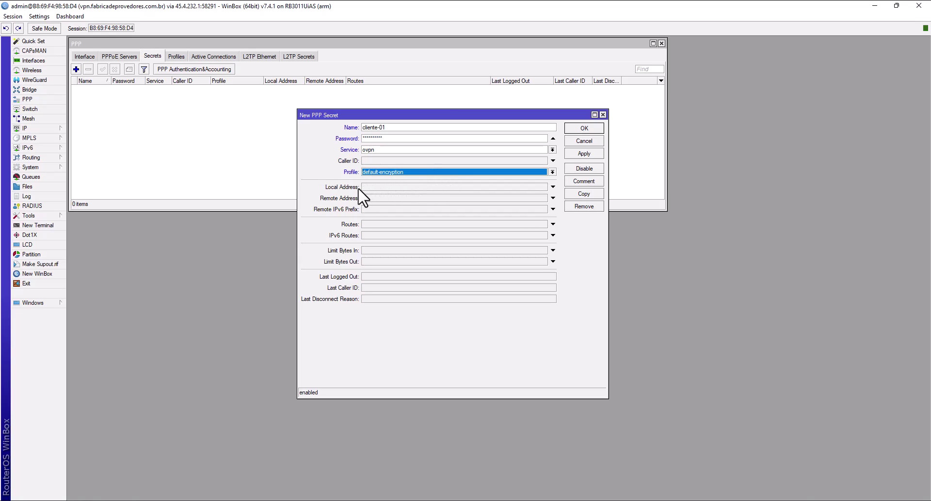
Give cliente-01 the local address 198.18.1.1 and remote address 198.18.1.2, and save the secret.
click(379, 188)
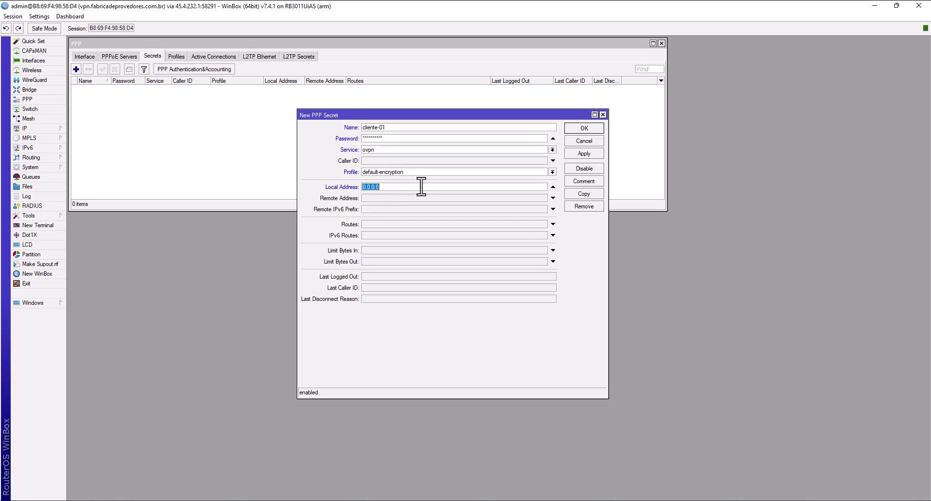
text(198.18.1.1)
click(415, 199)
text(198.18.1.2)
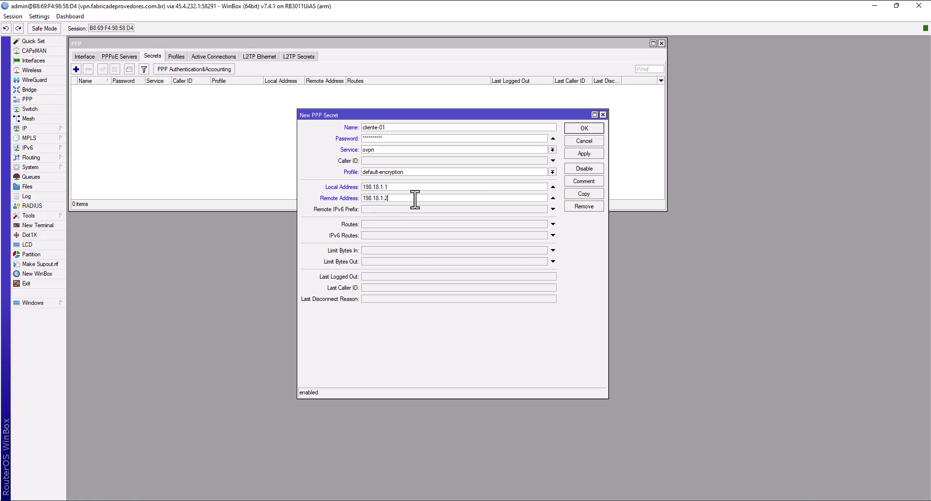
click(583, 154)
click(586, 129)
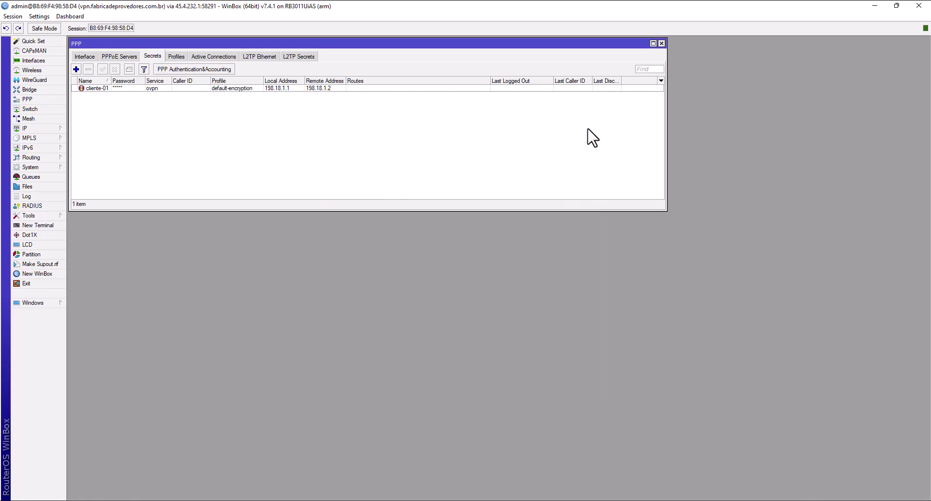
Start a new PPP secret named cliente-02 and enter its password.
click(76, 69)
text(cliente-02)
click(371, 140)
text(*******)
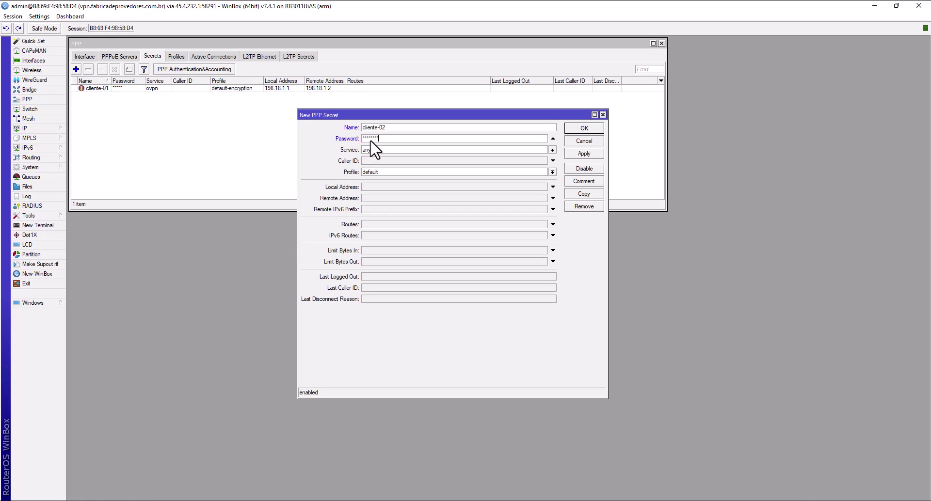
Set the cliente-02 secret's service to ovpn and its profile to default-encryption.
click(374, 151)
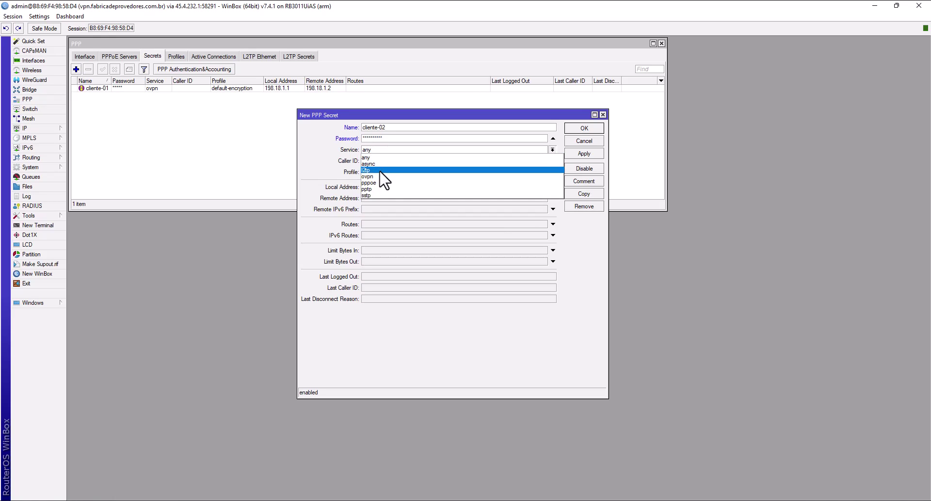
click(383, 177)
click(395, 172)
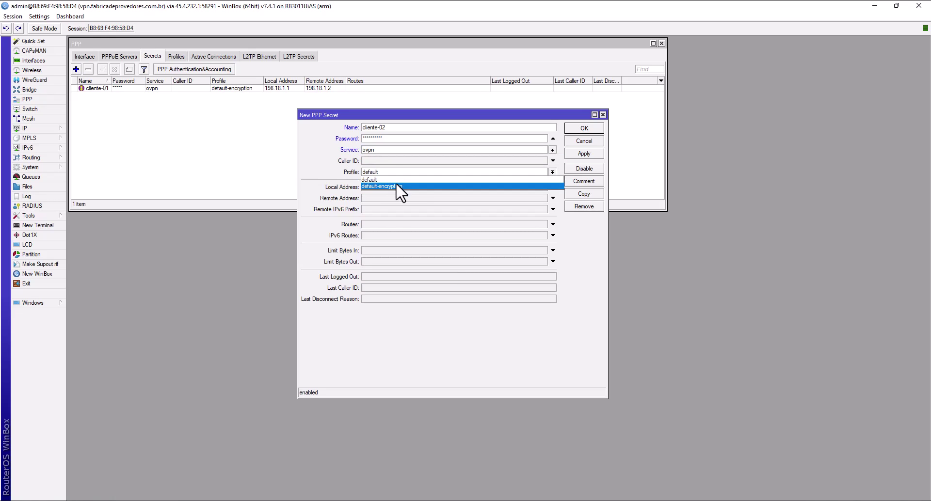
click(416, 186)
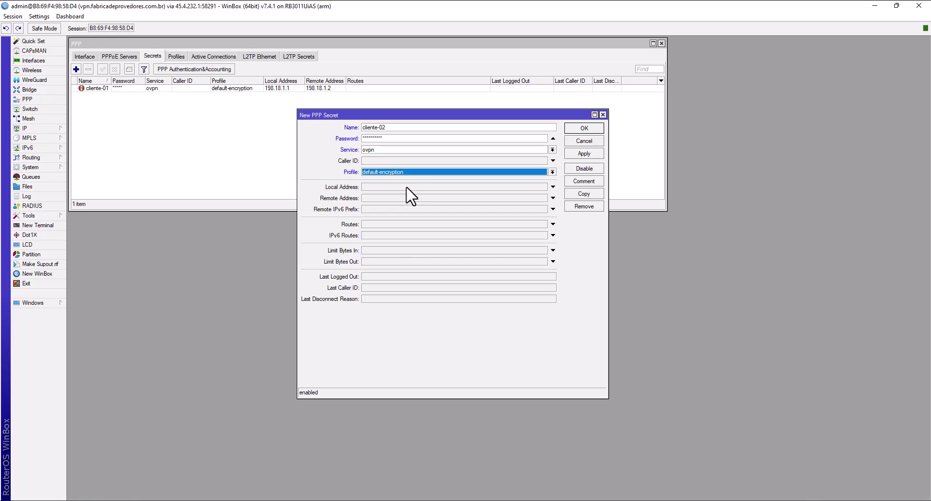
Give cliente-02 the local address 198.18.2.1 and remote address 198.18.2.2, and save the secret.
click(435, 187)
text(198.18.2)
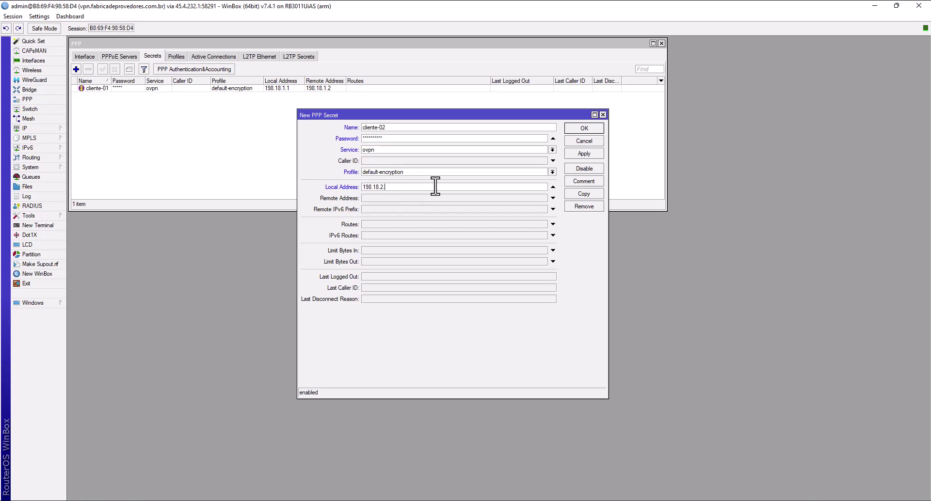
text(.1)
click(417, 199)
text(198.18.2.2)
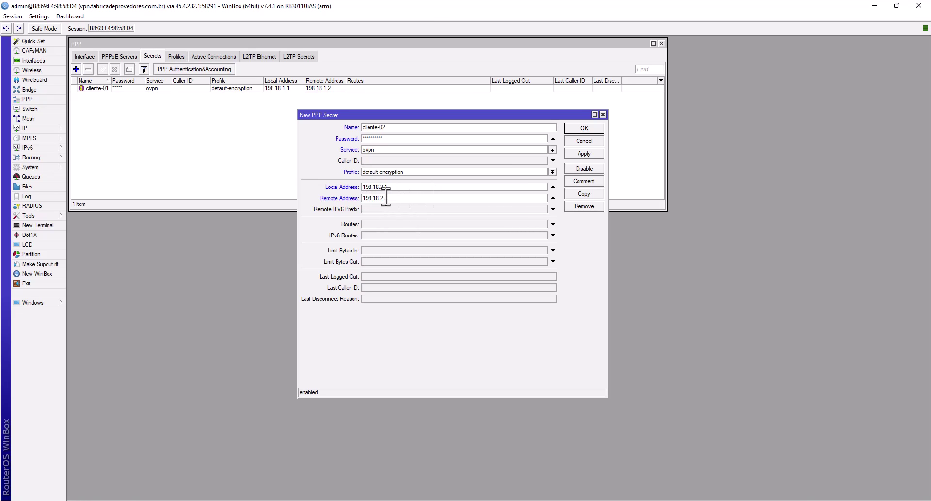
click(582, 154)
click(586, 130)
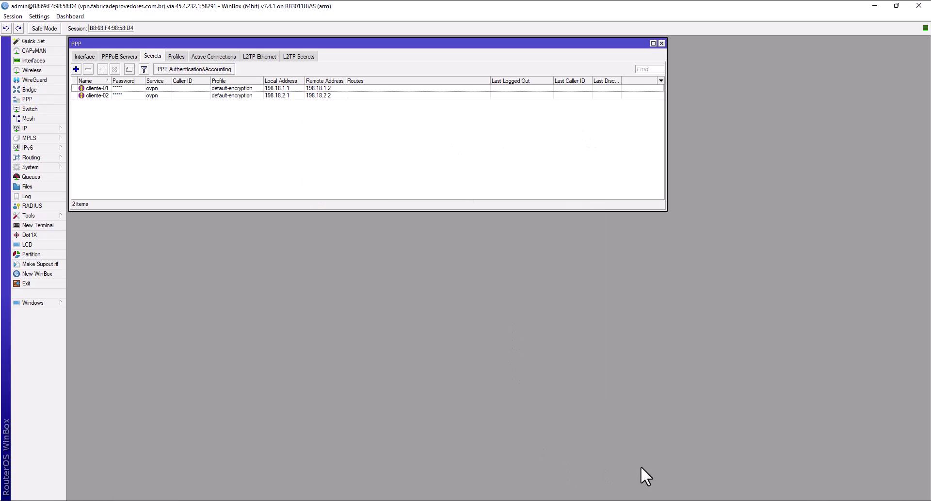
Switch to PowerPoint and review the Topologia slide 2 and the Linux client Etapas slide 16.
mouse_move(699, 499)
click(698, 472)
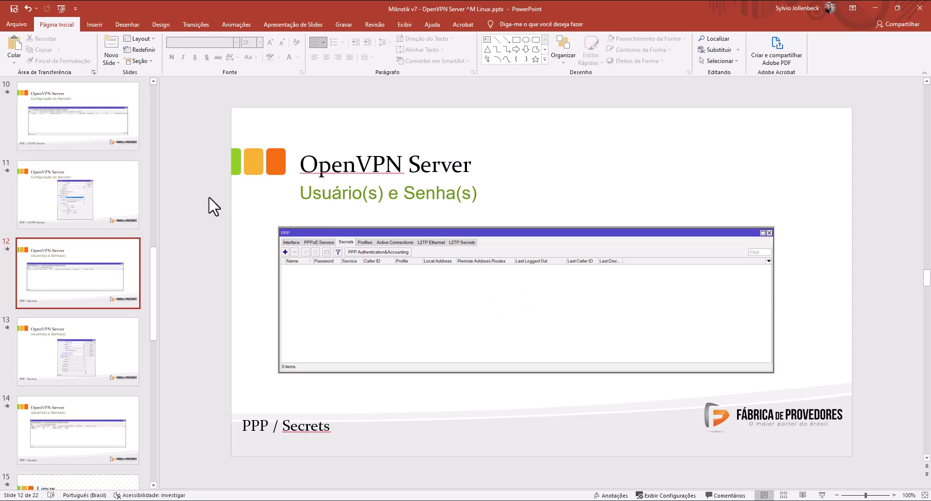
scroll(115, 221, up, 10)
click(129, 199)
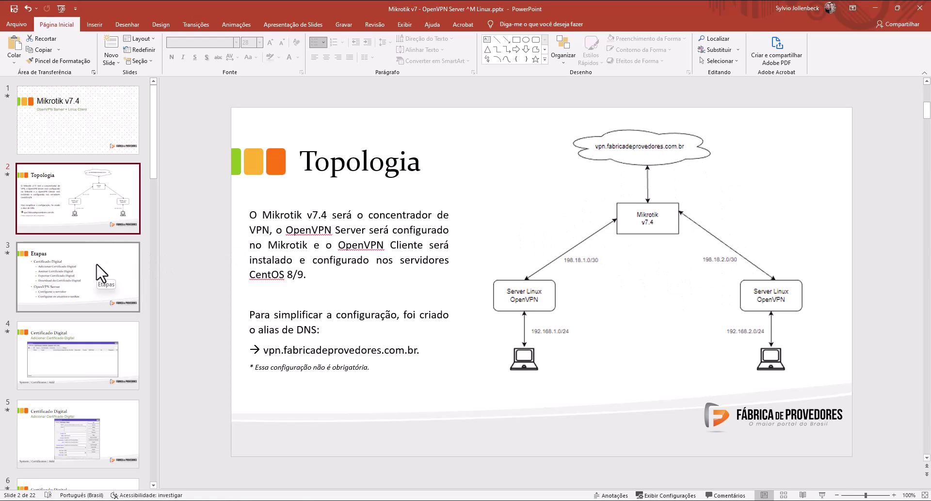
scroll(99, 271, down, 8)
scroll(97, 265, down, 10)
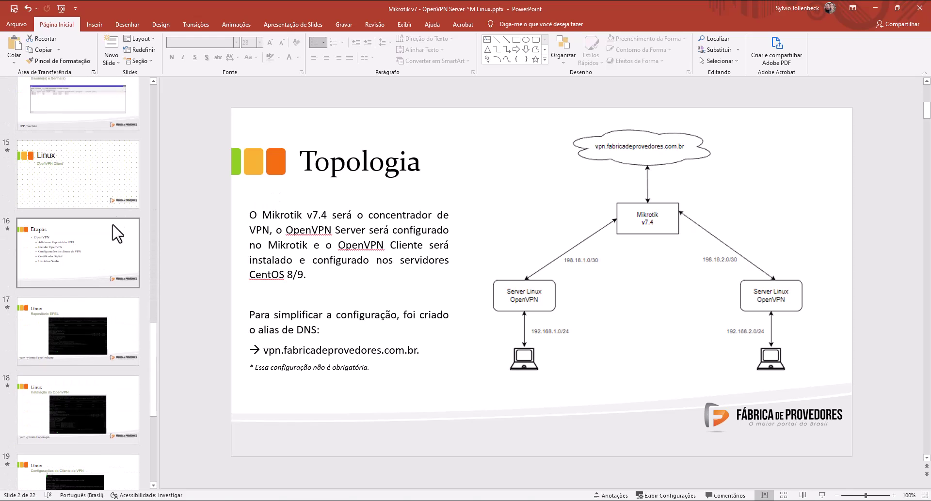
click(111, 243)
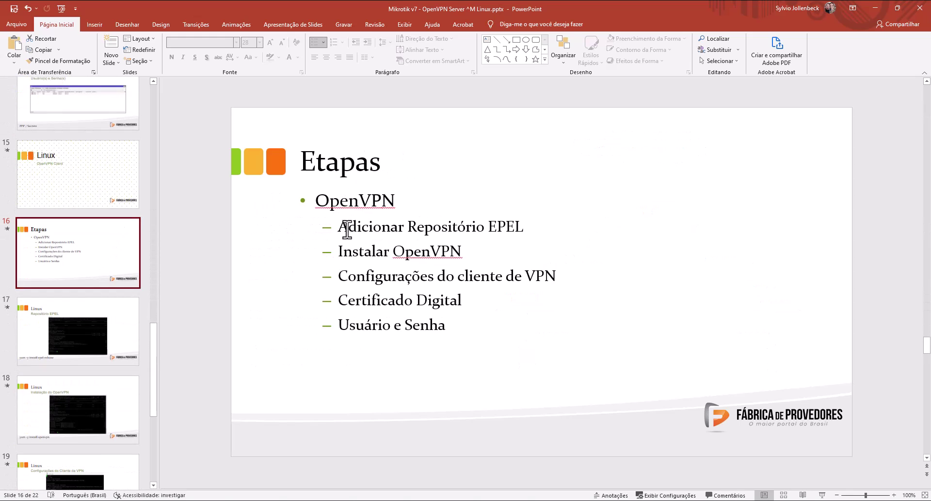
Review the slides from the certificate export on slide 7 through the PPP secrets to the Linux title on slide 15.
scroll(101, 180, up, 8)
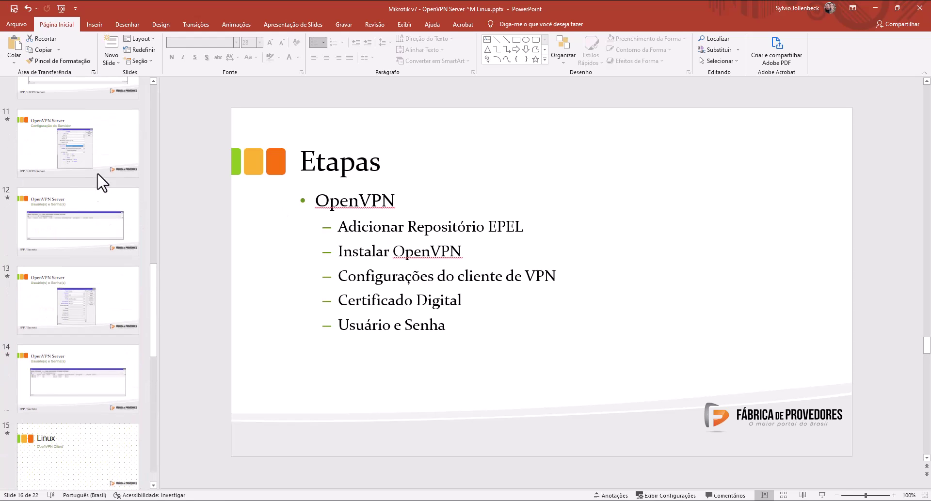
scroll(103, 194, up, 2)
scroll(105, 209, up, 3)
click(82, 146)
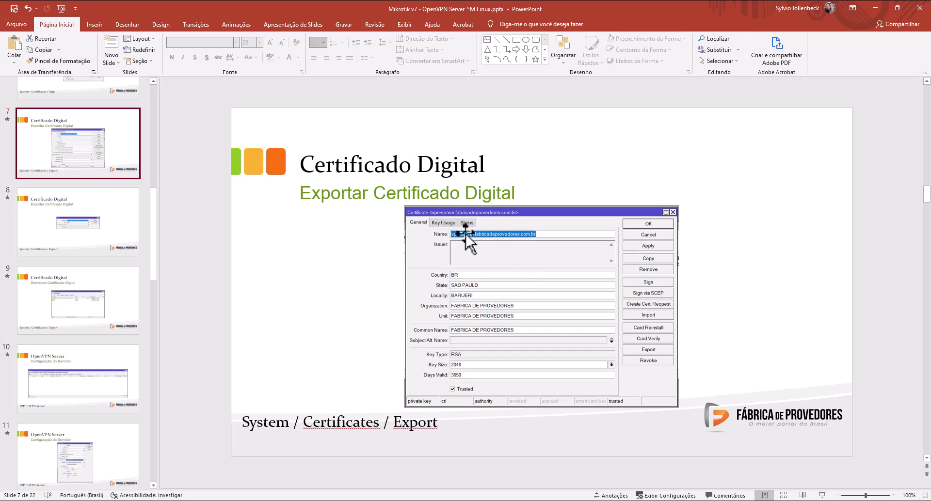
scroll(423, 228, down, 1)
scroll(423, 229, down, 2)
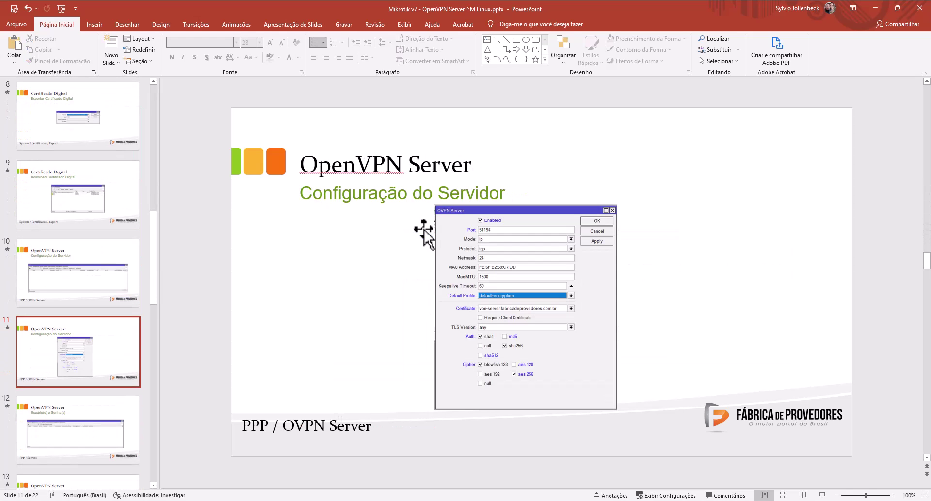
scroll(423, 229, down, 1)
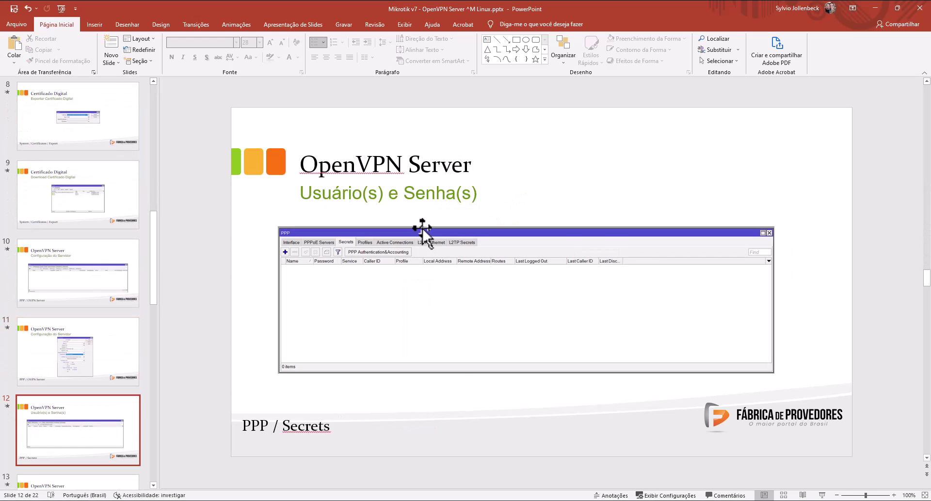
scroll(423, 229, down, 1)
scroll(545, 264, down, 1)
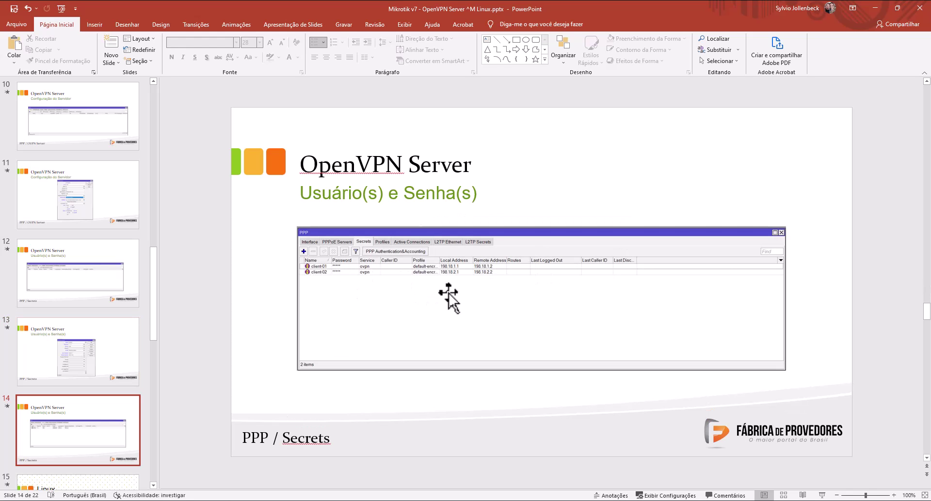
scroll(450, 296, down, 1)
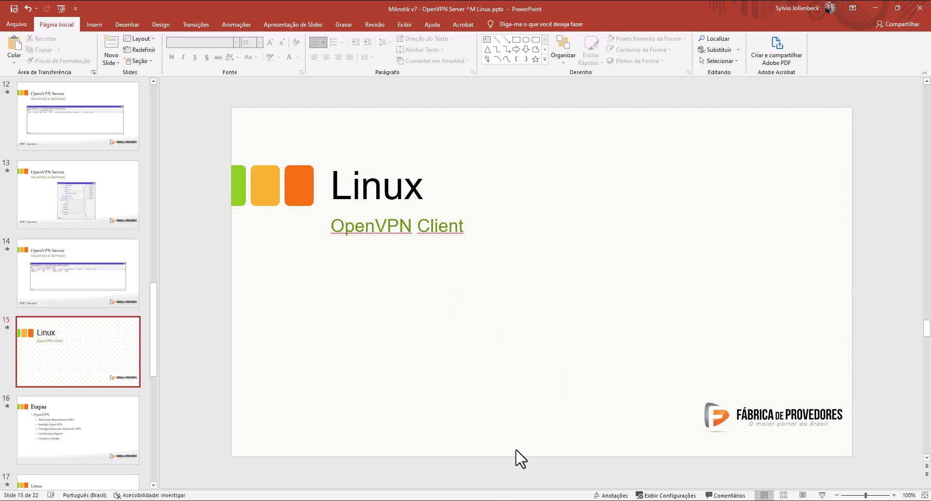
Bring up the node02 terminal, return to PowerPoint and review the OpenVPN client stages on slide 16.
click(511, 468)
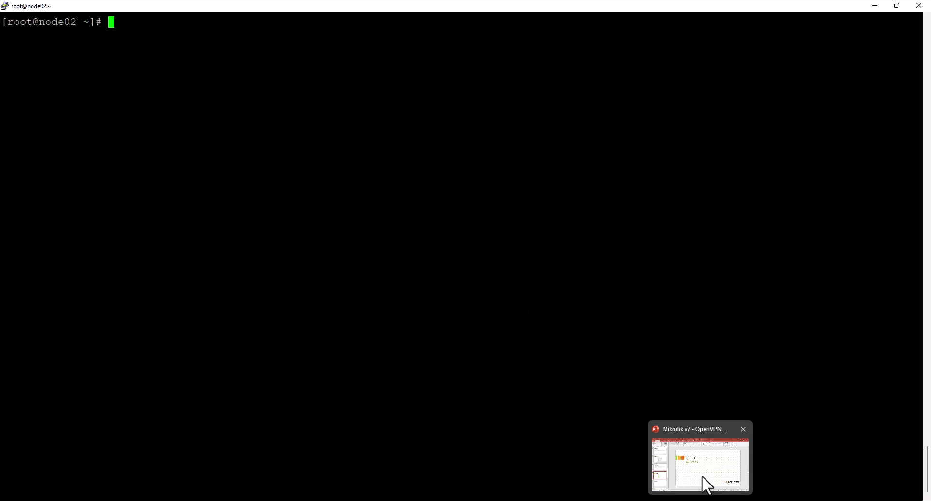
click(705, 484)
scroll(377, 262, down, 1)
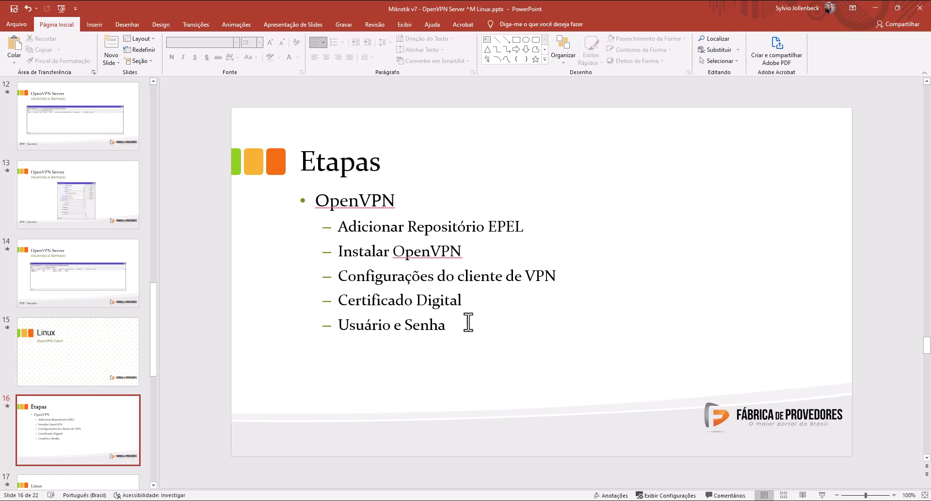
Switch to the node02 terminal and clear the package cache with yum clean all.
click(879, 6)
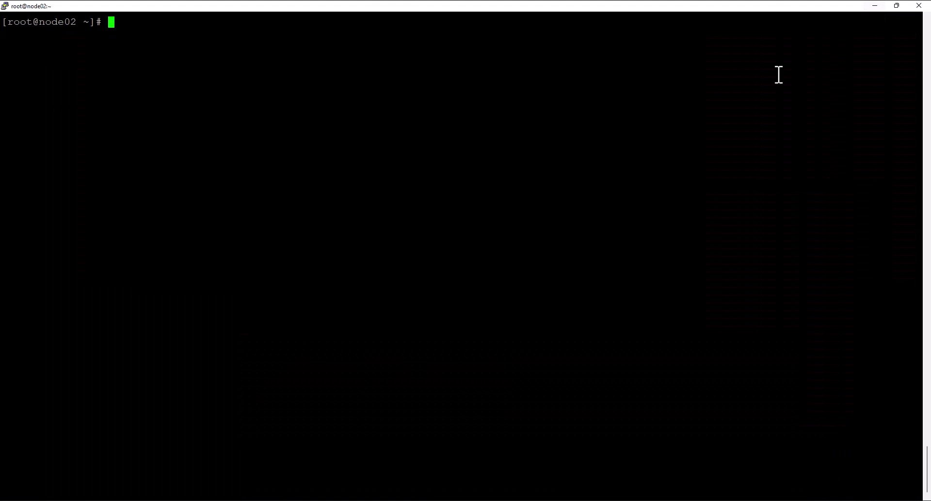
text(yum clen all)
key(Left)
key(Left)
key(Left)
key(Left)
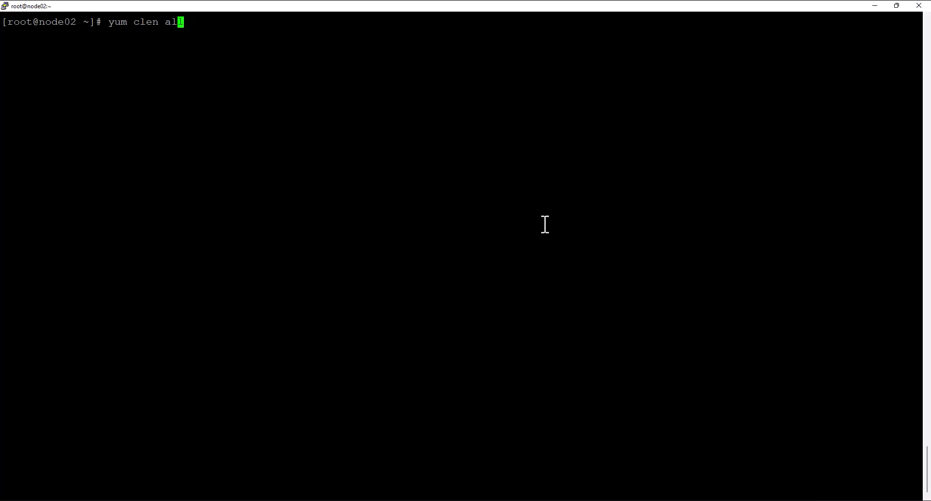
key(Left)
text(a)
key(Return)
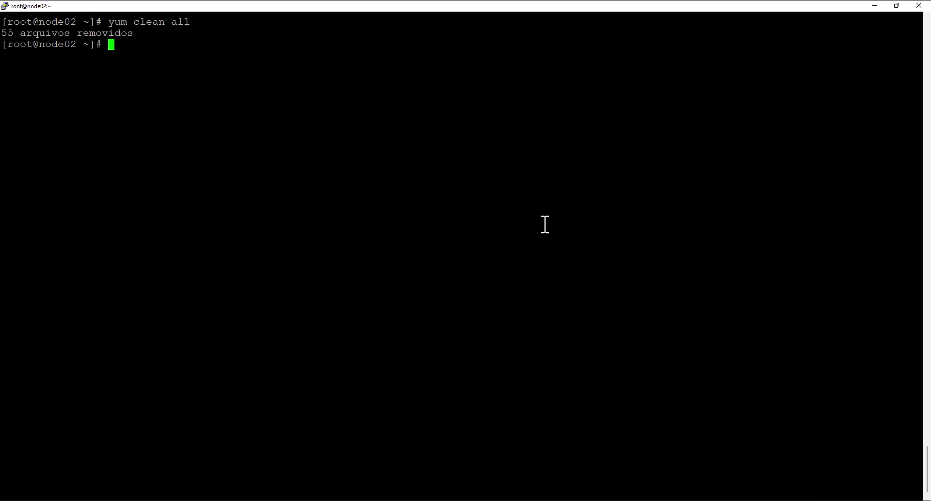
Install the epel-release repository package and the openvpn package with yum -y install.
text(yum -y install)
text(epel-release)
key(Return)
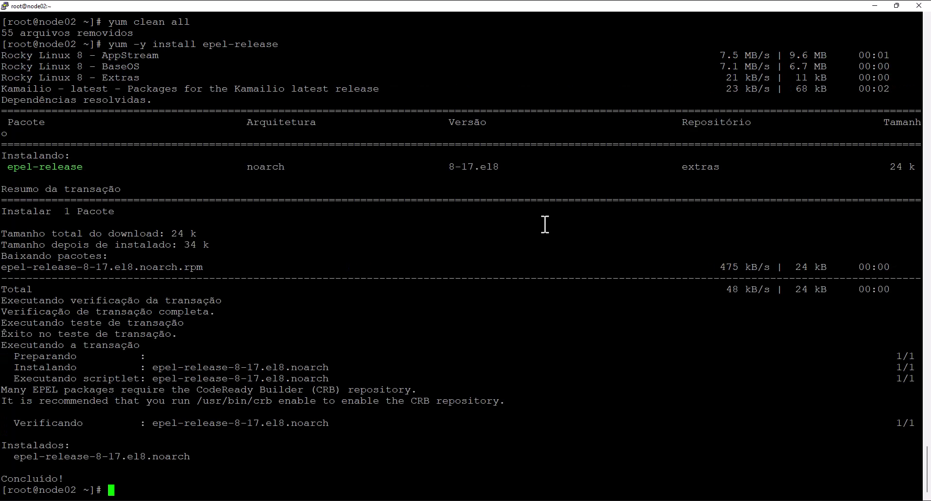
text(yum -y install openvpn)
key(Return)
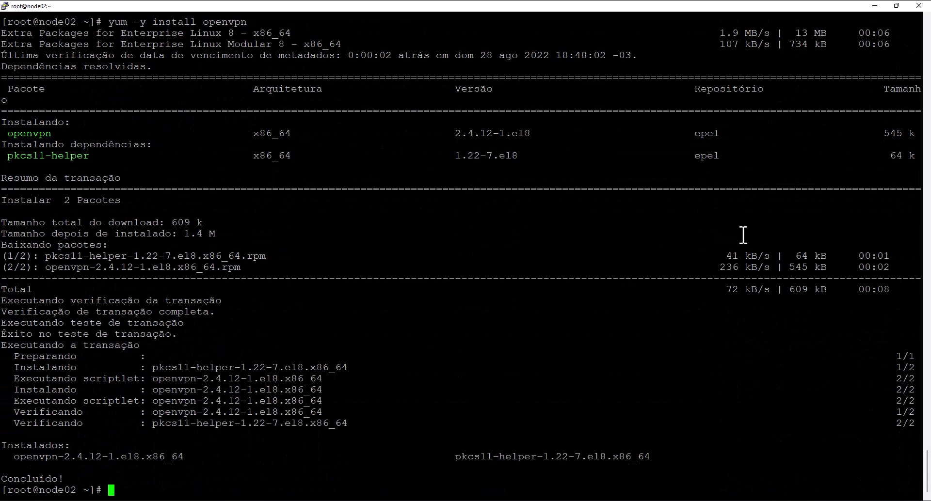
Go to /etc/openvpn/, list its contents, enter the client directory and print the working path.
text(cd /etc/openvpn/)
key(Return)
text(ll)
key(Return)
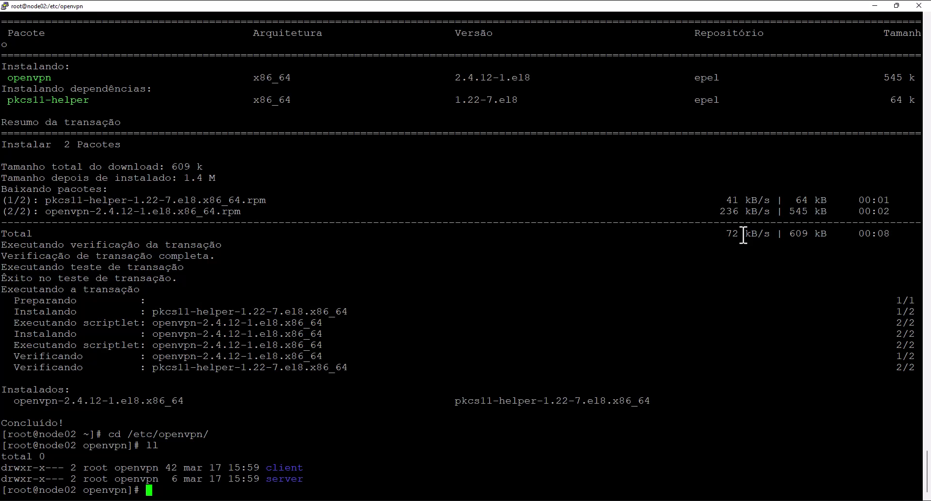
text(cd client/)
key(Return)
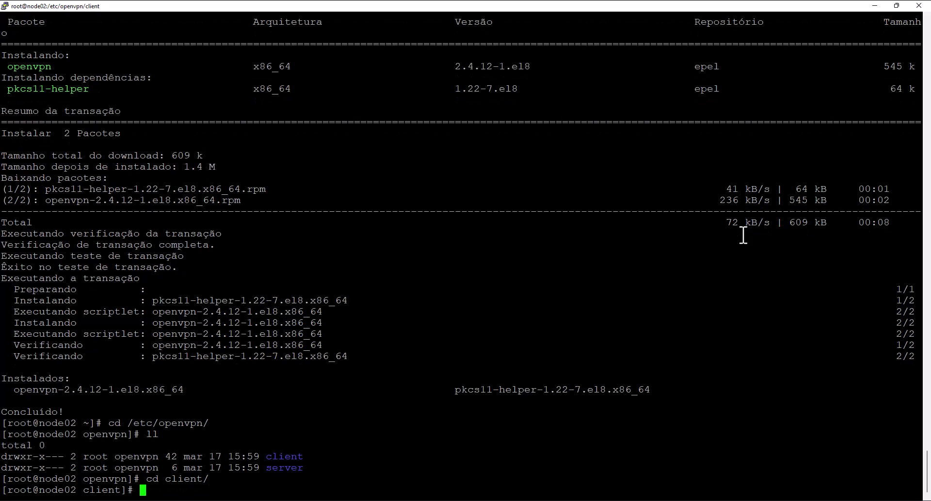
text(pwd)
key(Return)
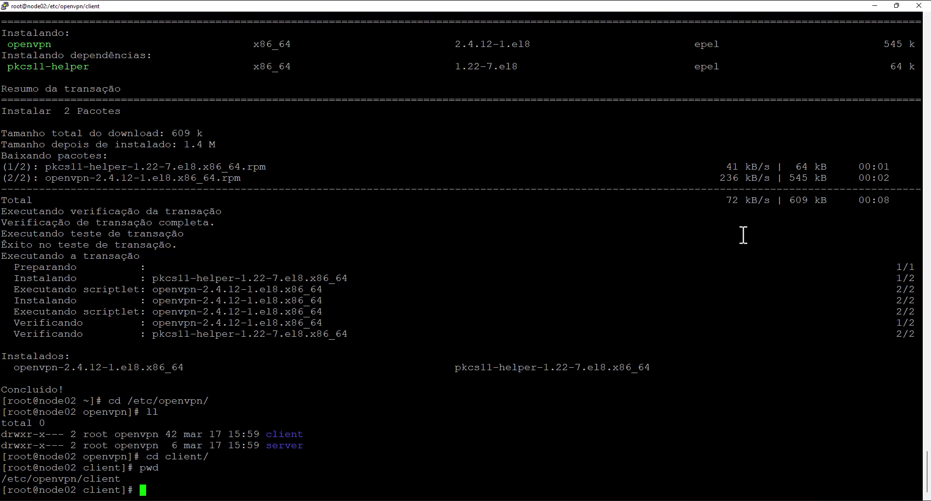
Open cliente.conf in vim and examine its client, dev, proto and remote server lines up to the port number.
text(vim cliente.conf)
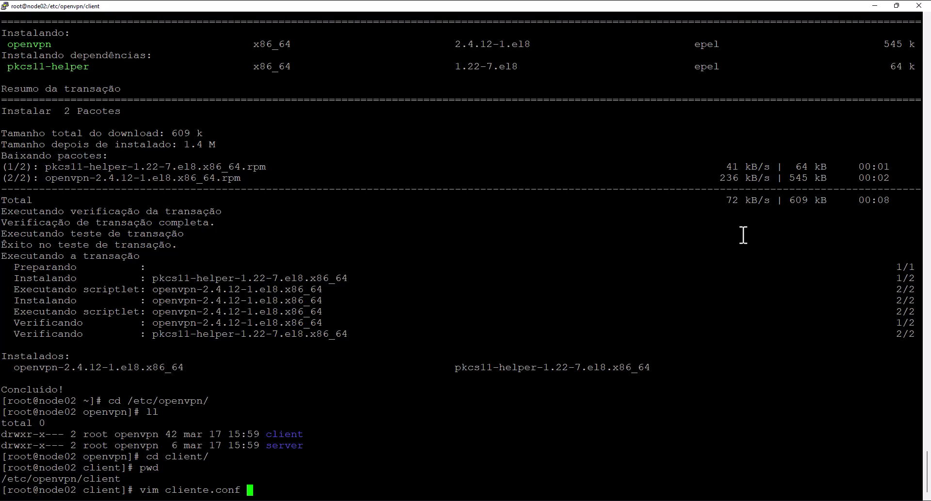
key(Return)
key(Up)
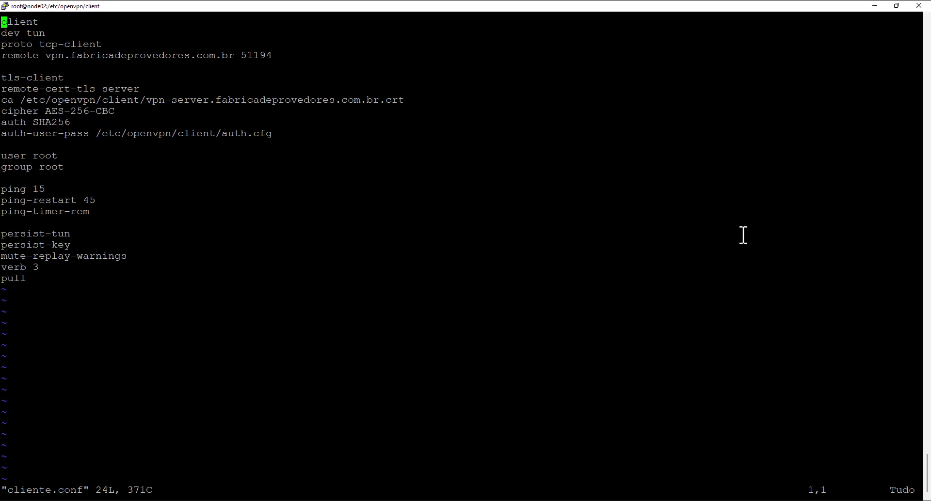
key(Right)
key(Right)
key(Right)
key(Right)
key(Right)
key(Down)
key(Left)
key(Left)
key(Left)
key(Right)
key(Right)
key(Right)
key(Right)
key(Left)
key(Left)
key(Left)
key(Down)
key(Right)
key(Right)
key(Down)
key(Left)
key(Left)
key(Left)
key(Left)
key(Right)
key(Right)
key(Right)
key(Right)
key(Right)
key(Right)
key(Right)
key(Right)
key(Right)
key(Right)
key(Right)
key(Right)
key(Right)
key(Right)
key(Right)
key(Right)
key(Right)
key(Right)
key(Right)
key(Right)
key(Right)
key(Right)
key(Right)
key(Right)
key(Right)
key(Right)
key(Right)
key(Right)
key(Right)
Switch to WinBox, check the port in the OVPN Server settings and return to the terminal.
key(alt+Tab)
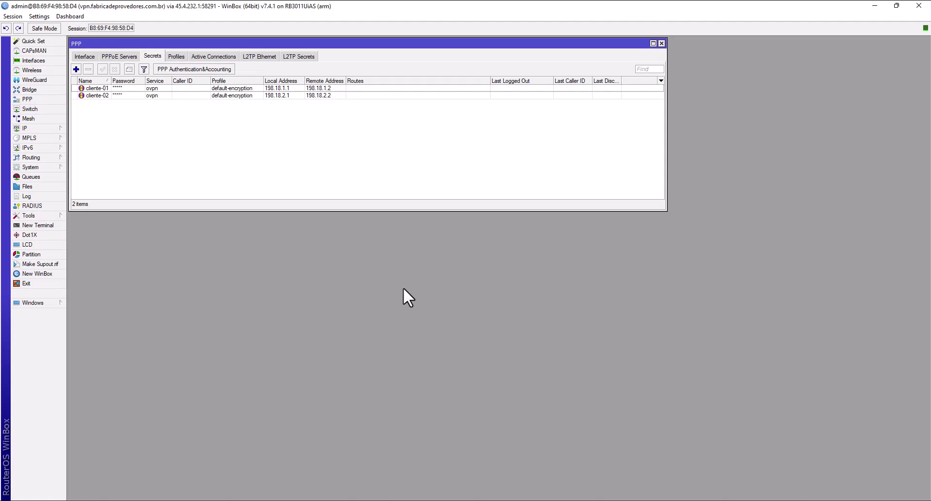
click(92, 57)
click(336, 69)
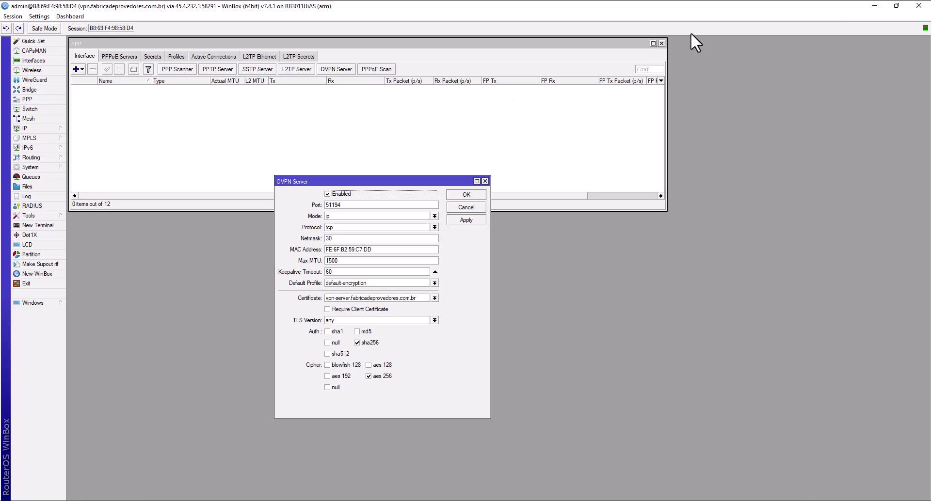
click(876, 7)
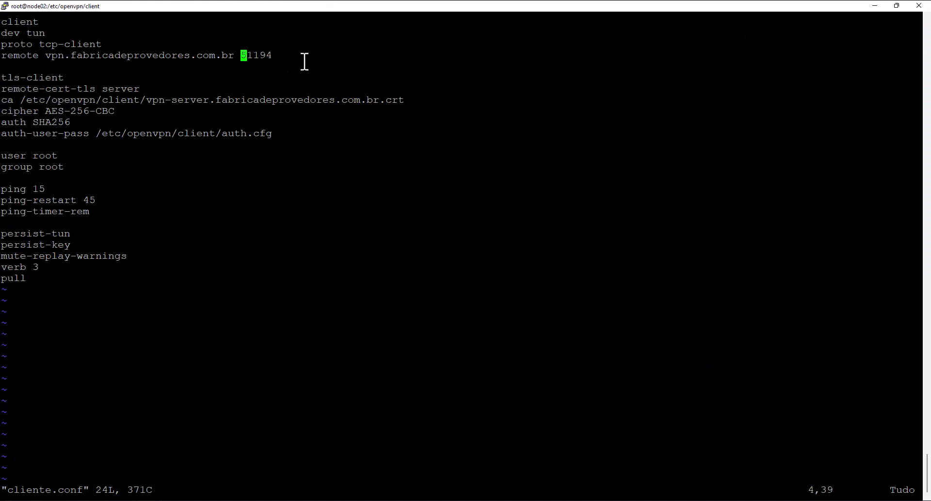
Examine the tls-client and remote-cert-tls server lines in cliente.conf.
key(Down)
key(Down)
key(Left)
key(Left)
key(Left)
key(Left)
key(Left)
key(Left)
key(Left)
key(Left)
key(Left)
key(Down)
key(Right)
key(Right)
key(Right)
key(Right)
key(Right)
key(Right)
key(Right)
key(Right)
key(Right)
key(Right)
key(Right)
key(Right)
key(Right)
key(Right)
key(Right)
key(Right)
Examine the ca line in cliente.conf and highlight its full certificate path.
key(Down)
key(Left)
key(Left)
key(Left)
key(Left)
key(Left)
key(Left)
key(Left)
key(Left)
key(Left)
key(Left)
key(Left)
key(Left)
key(Left)
key(Left)
key(Right)
key(Right)
key(Right)
key(Right)
key(Right)
key(Right)
key(Right)
key(Right)
key(Right)
key(Right)
key(Right)
key(Right)
key(Right)
key(Right)
key(Right)
key(Right)
key(Right)
key(Right)
key(Right)
key(Right)
key(Right)
key(Right)
key(Right)
key(Right)
key(Right)
key(Right)
double_click(269, 101)
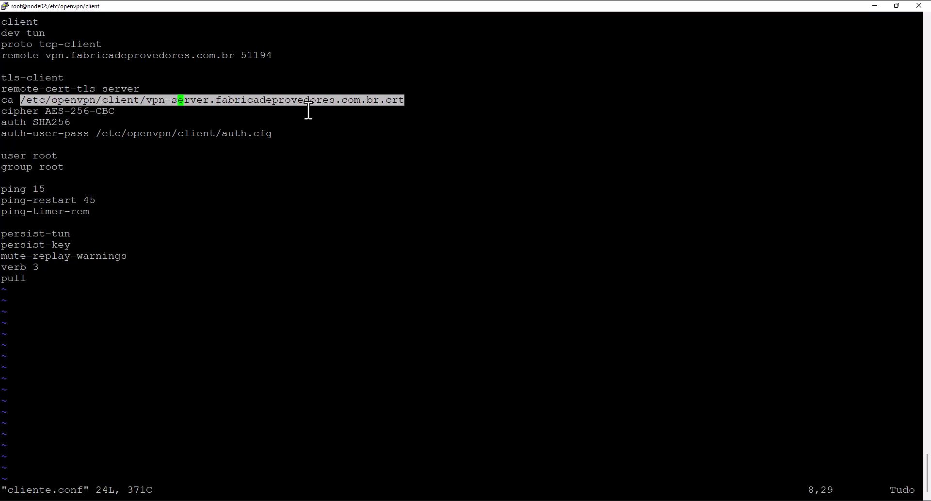
Switch to WinBox, locate the exported vpn-server certificate in the router's files and return to the terminal.
key(alt+Tab)
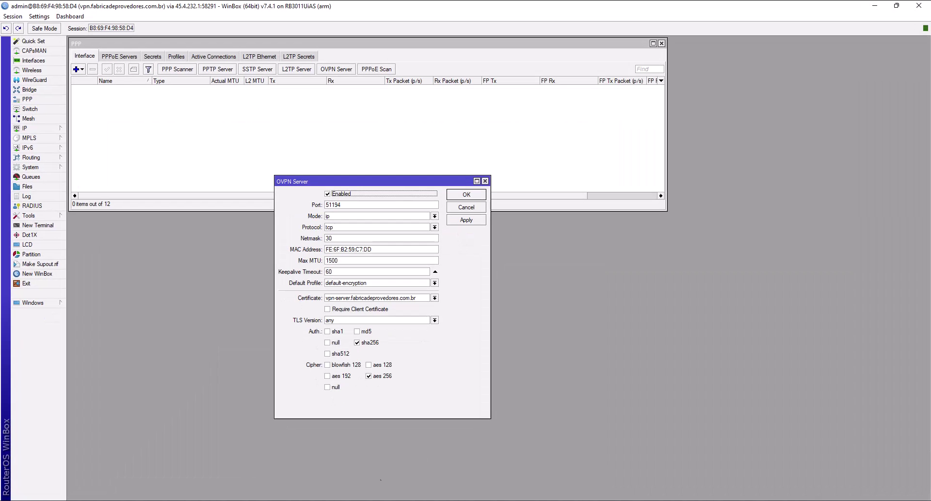
click(53, 188)
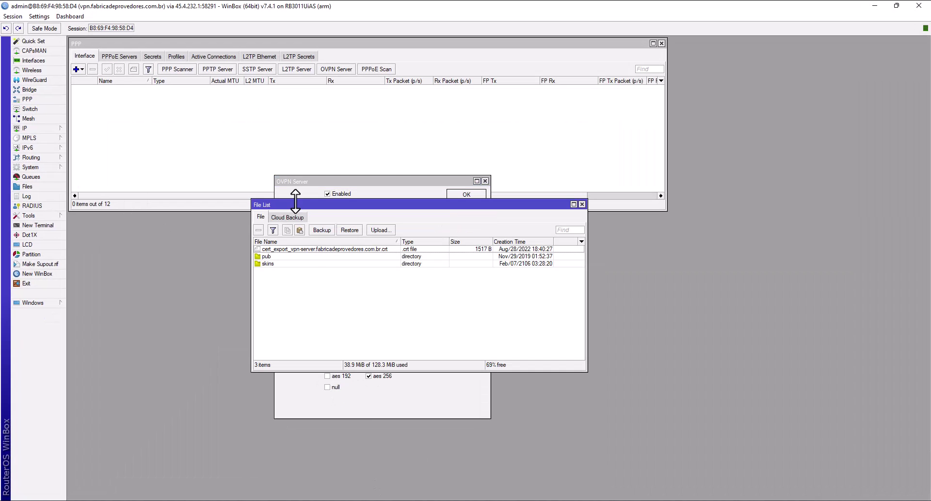
click(313, 250)
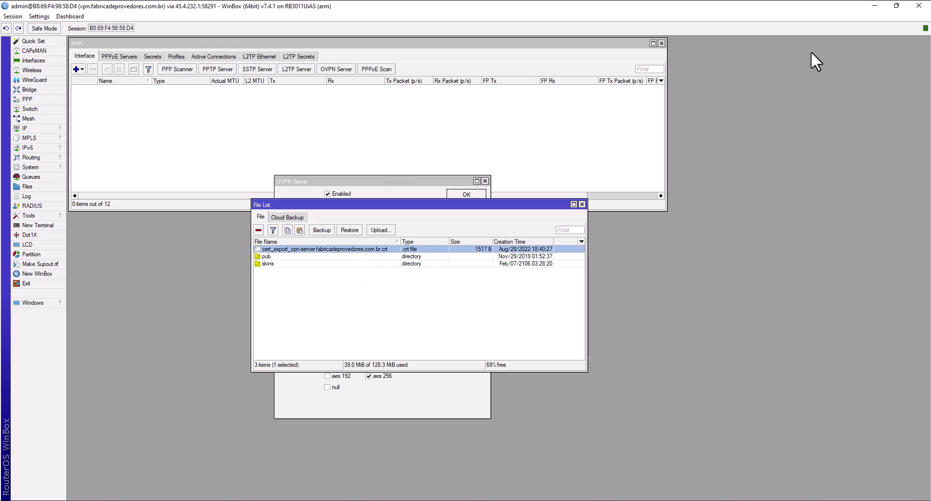
click(875, 6)
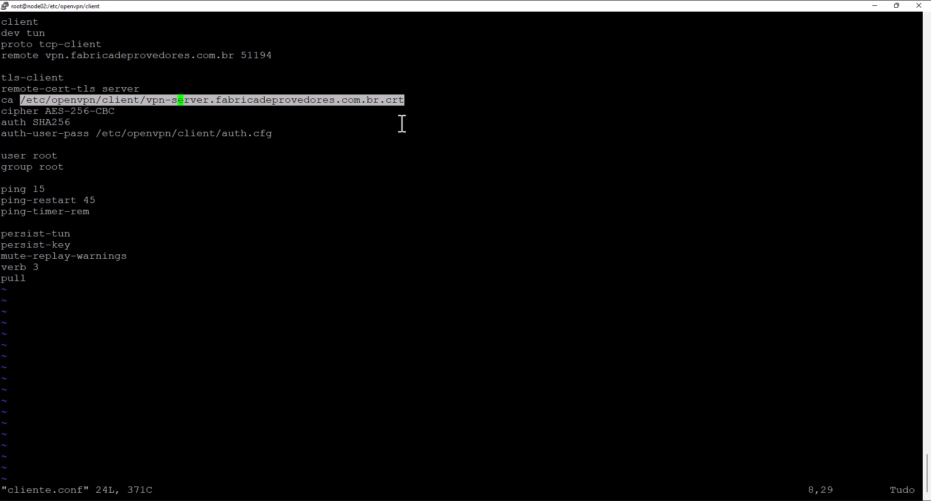
Examine the cipher line in cliente.conf, including the CBC suffix of its value.
key(Down)
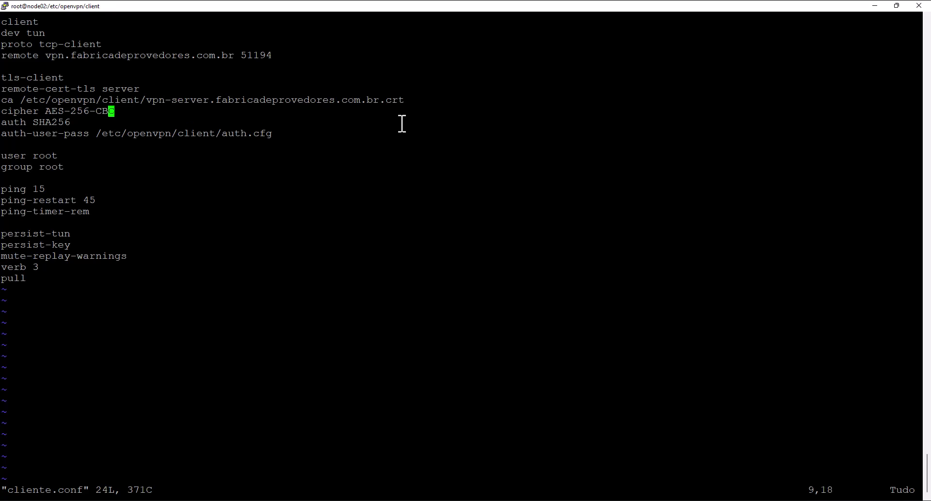
key(Left)
key(Left)
key(Left)
key(Left)
key(Left)
key(Right)
key(Right)
key(Right)
key(Right)
key(Right)
Switch to WinBox, close the file list, check the authentication and cipher options of the OVPN server, and return to the terminal.
click(353, 500)
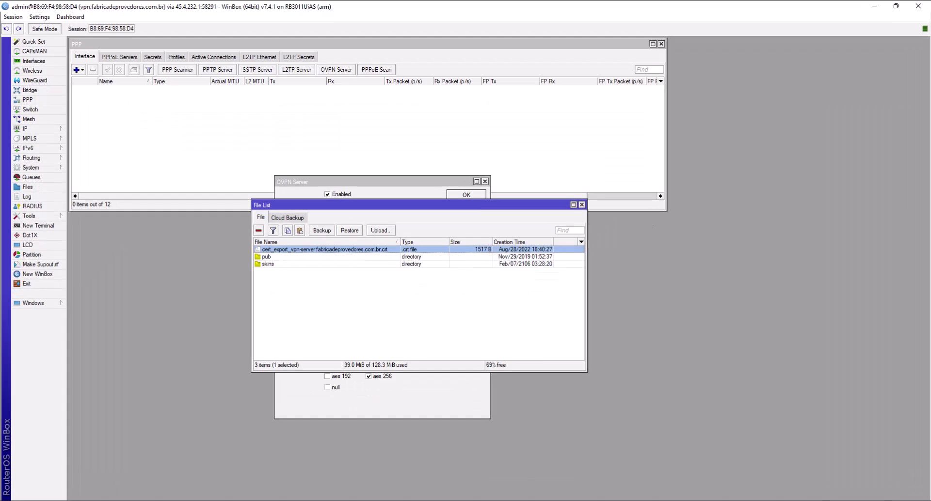
click(584, 197)
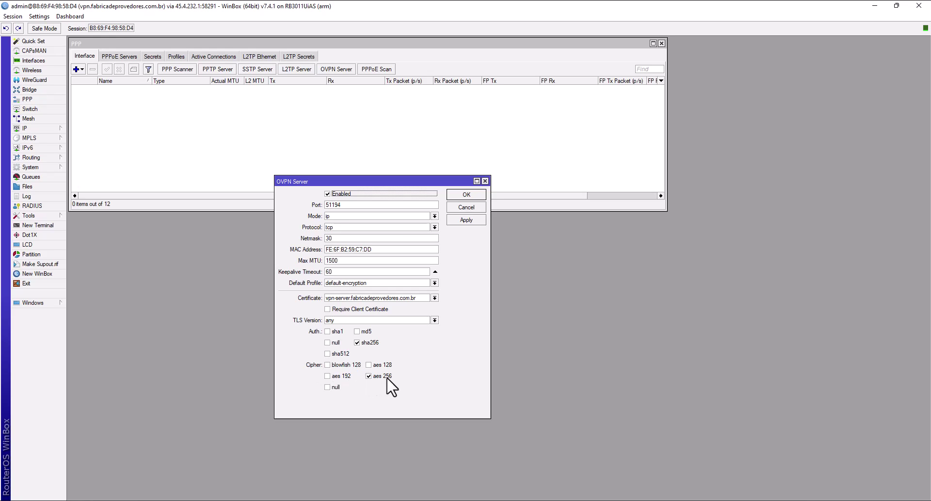
drag(834, 5, 930, 2)
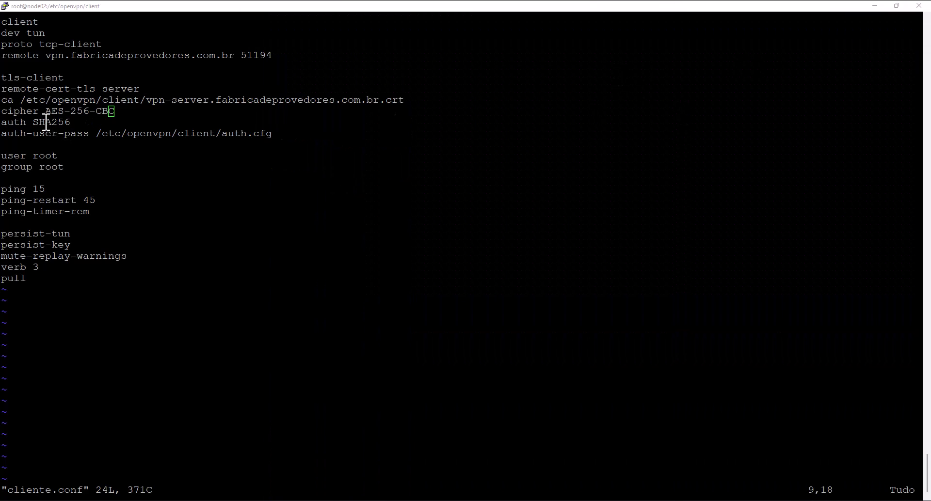
click(167, 137)
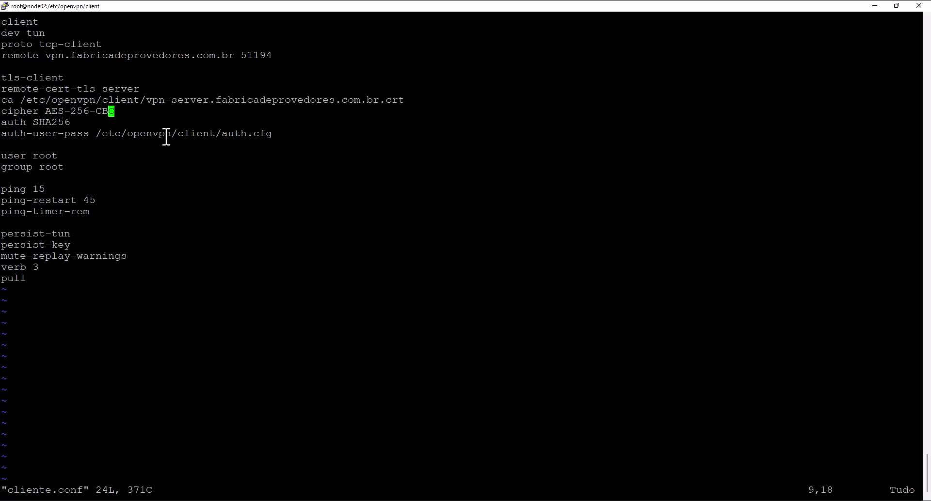
Examine the remaining cliente.conf directives, from auth and auth-user-pass through user, group and the ping settings to pull.
key(Down)
key(Down)
key(Left)
key(Left)
key(Left)
key(Left)
key(Down)
key(Down)
key(Left)
key(Left)
key(Left)
key(Left)
key(Left)
key(Right)
key(Down)
key(Up)
key(Right)
key(Right)
key(Left)
key(Down)
key(Down)
key(Down)
key(Down)
key(Right)
key(Right)
key(Right)
key(Right)
key(Right)
key(Right)
key(Right)
key(Right)
key(Right)
key(Down)
key(Down)
key(Down)
key(Down)
key(Down)
key(Down)
Copy the certificate path from the ca line of cliente.conf, and save and quit the file with :wq.
text(:wq)
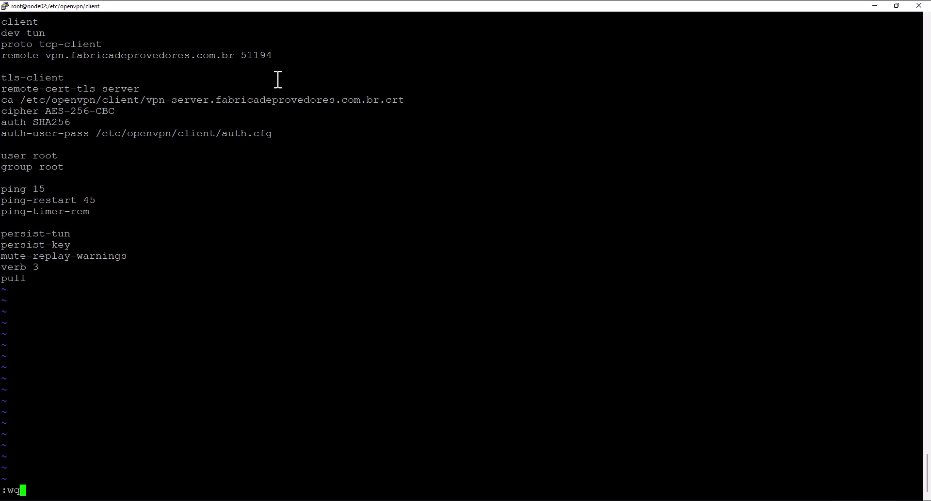
double_click(267, 100)
key(super+c)
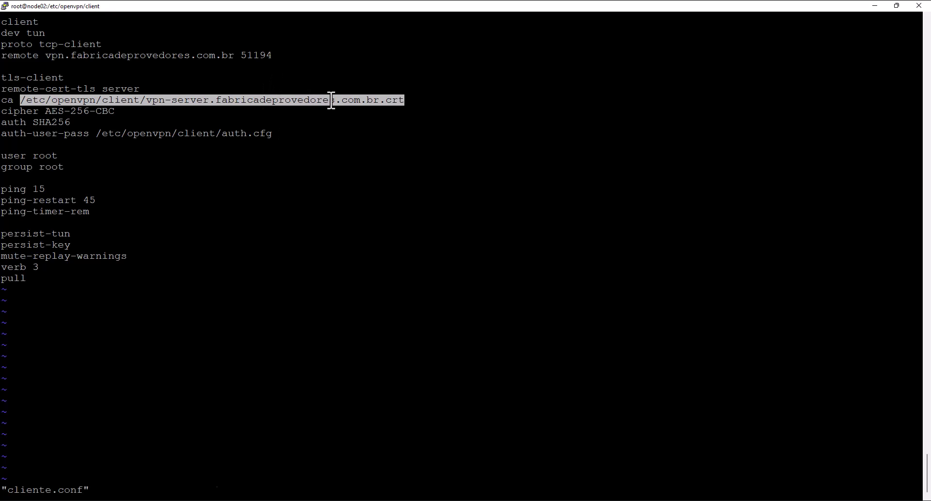
key(Return)
Open the new file /etc/openvpn/client/vpn-server.fabricadeprovedores.com.br.crt in vim and enter insert mode.
text(vim)
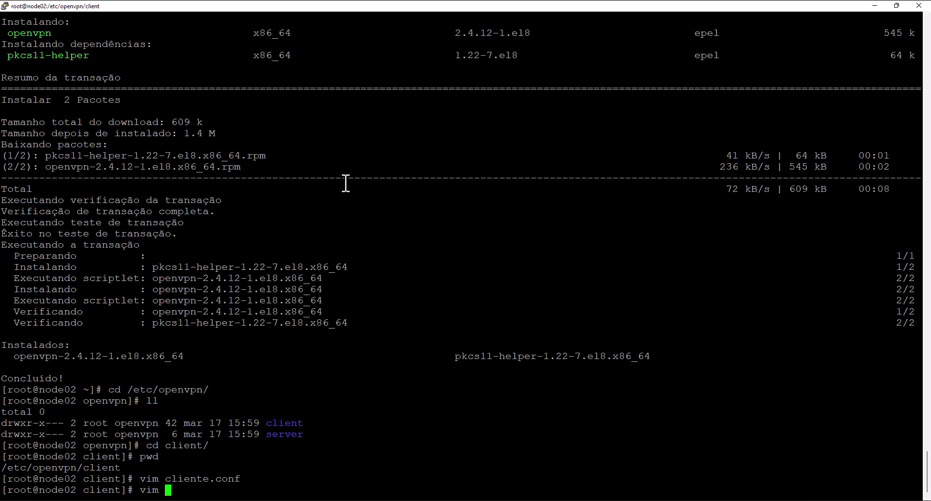
right_click(346, 184)
key(Return)
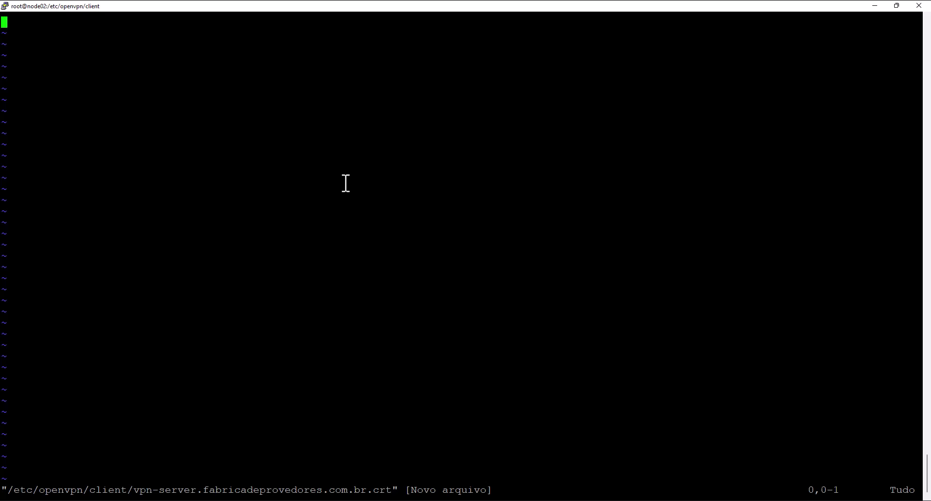
key(i)
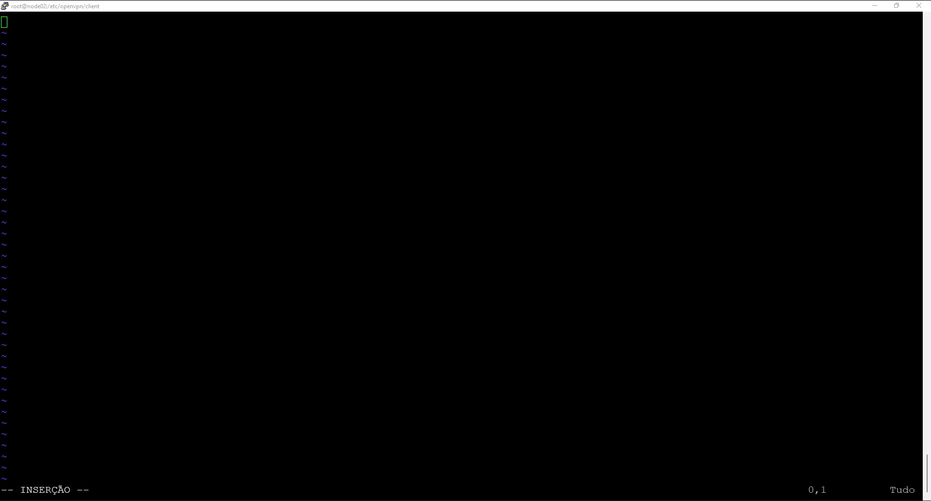
Copy the certificate text through the END CERTIFICATE line from the exported .crt file in Notepad++ and paste it into the new vim file.
drag(930, 180, 735, 50)
drag(499, 407, 307, 106)
key(super+c)
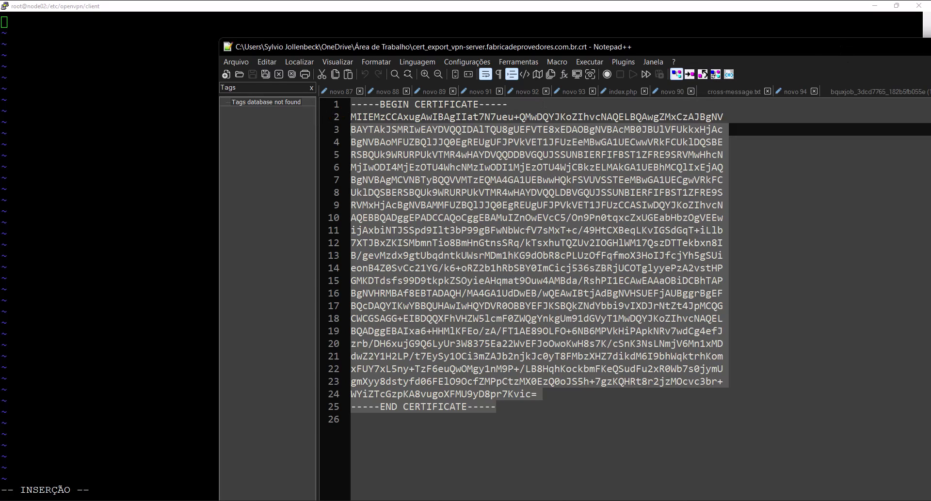
drag(689, 47, 930, 38)
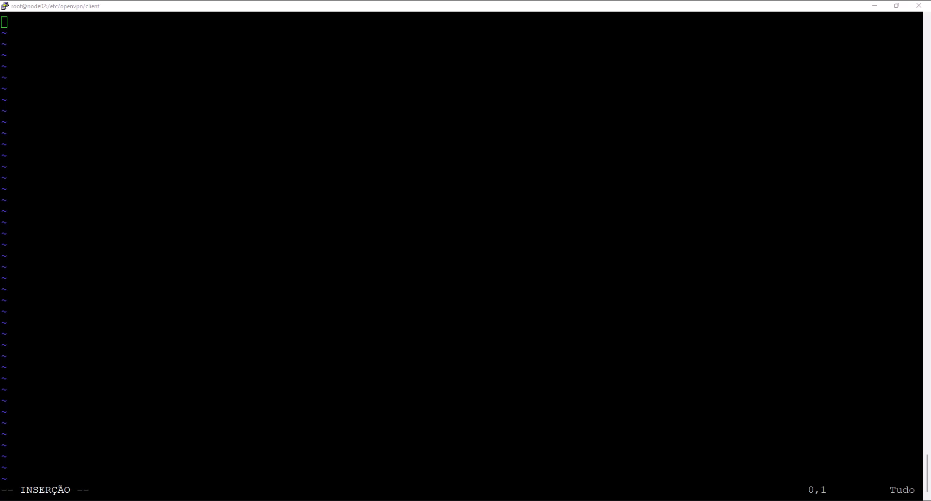
right_click(561, 220)
Go back to the first line of the pasted certificate and check how its text begins.
key(Up)
key(Up)
key(Up)
key(Up)
key(Up)
key(Up)
key(Up)
key(Up)
key(Up)
key(Up)
key(Up)
key(Up)
key(Up)
key(Up)
key(Up)
key(Up)
key(Up)
key(Up)
key(Up)
key(Up)
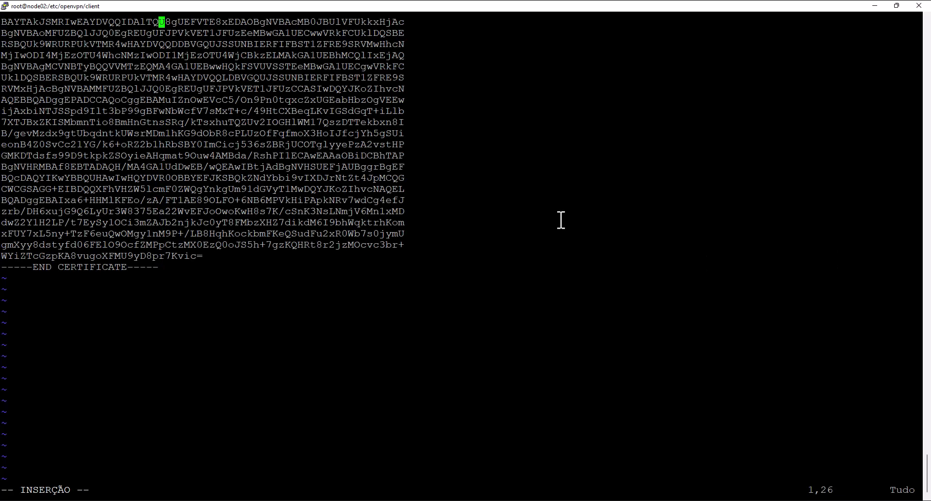
Delete all lines of the incomplete certificate text in vim and paste the full certificate again, including its BEGIN CERTIFICATE line.
key(Escape)
key(d)
key(d)
key(d)
key(d)
key(d)
key(d)
key(d)
key(d)
key(d)
key(d)
key(d)
key(d)
key(d)
key(d)
key(d)
key(d)
key(d)
key(d)
key(d)
key(d)
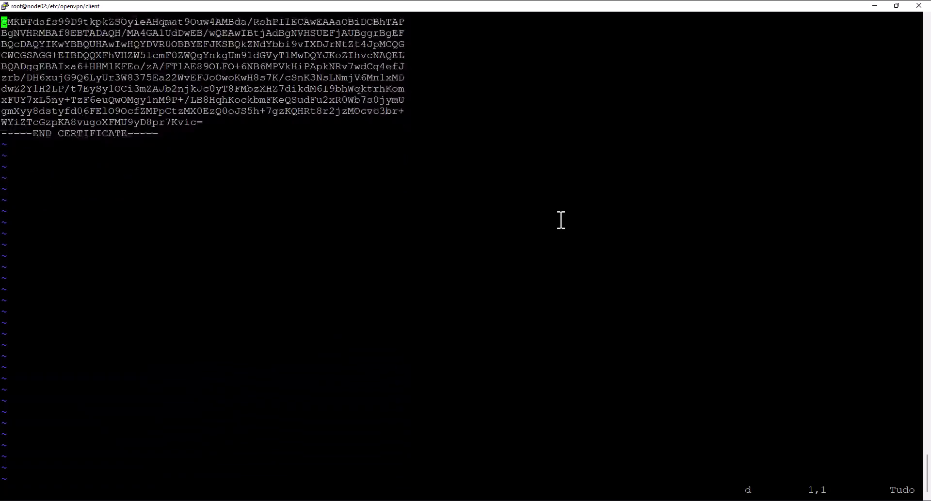
key(d)
key(d)
key(d)
key(d)
key(d)
key(d)
key(d)
key(d)
key(d)
key(d)
key(d)
key(d)
key(d)
key(d)
key(d)
key(d)
key(d)
key(d)
key(d)
key(d)
key(i)
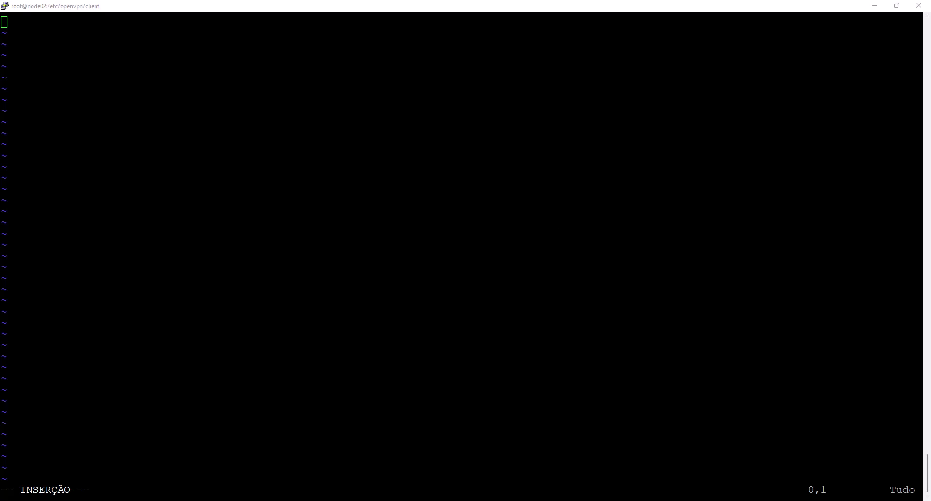
right_click(564, 343)
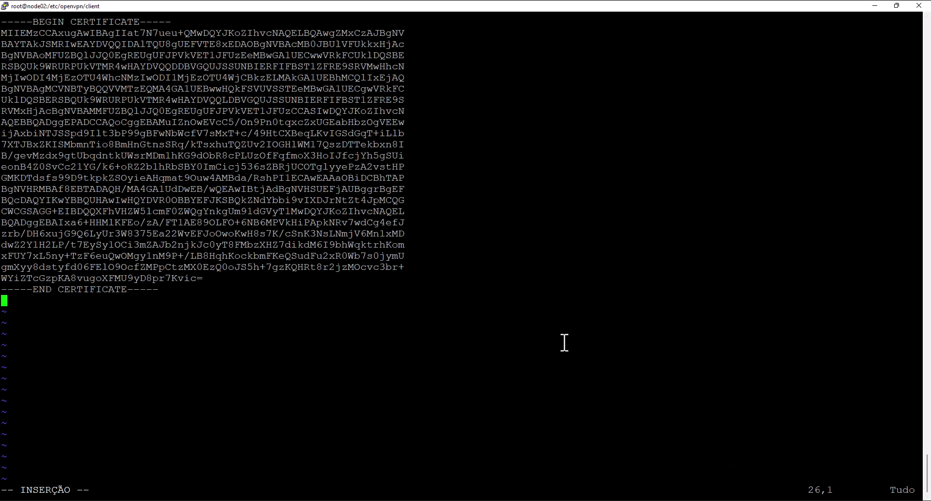
Review the pasted certificate from its last line up to the beginning and back down.
key(Up)
key(Up)
key(Up)
key(Up)
key(Up)
key(Up)
key(Up)
key(Up)
key(Up)
key(Up)
key(Up)
key(Up)
key(Up)
key(Up)
key(Up)
key(Up)
key(Up)
key(Up)
key(Up)
key(Up)
key(Up)
key(Up)
key(Down)
key(Down)
key(Down)
key(Down)
key(Down)
key(Down)
key(Down)
key(Down)
key(Down)
key(Down)
key(Down)
key(Down)
key(Down)
key(Down)
key(Down)
key(Down)
key(Down)
key(Down)
key(Down)
key(Down)
Save the certificate file and quit vim with :wq!
key(Escape)
text(:wq!)
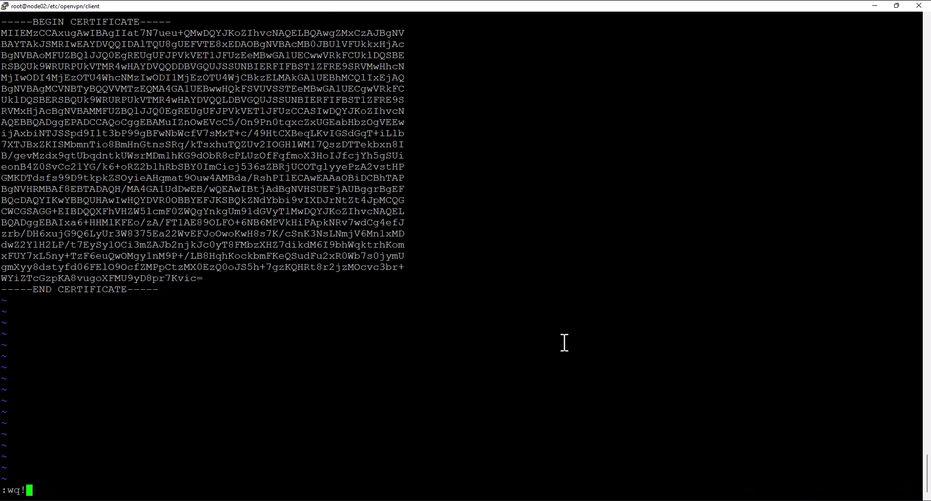
key(Return)
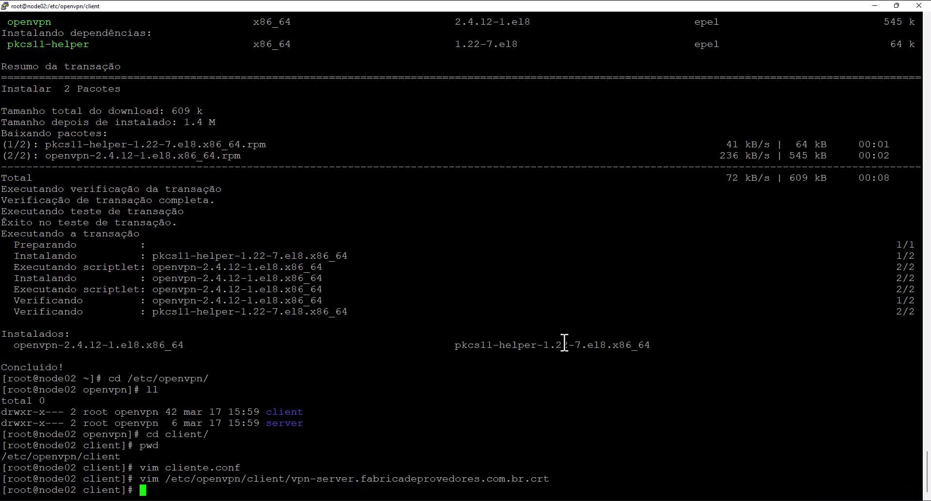
Open the credentials file /etc/openvpn/client/auth.cfg in vim.
text(vim /etc/openvpn/client/e)
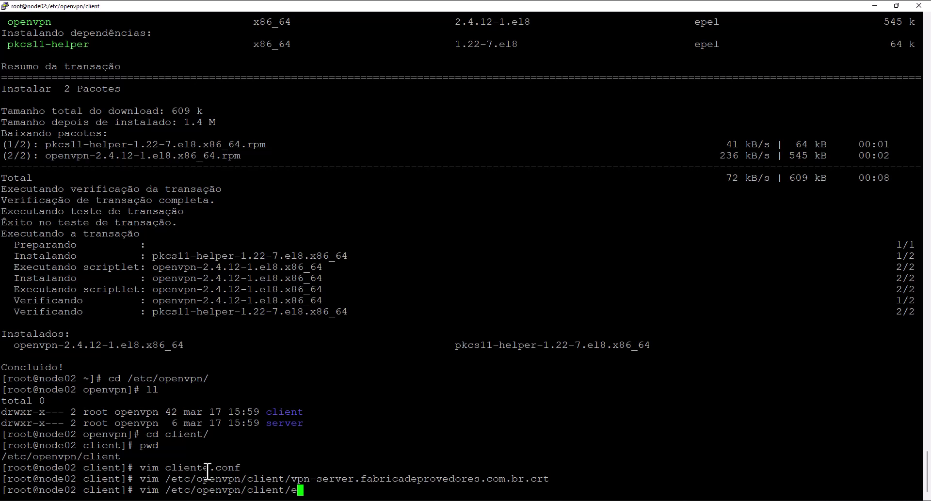
key(BackSpace)
text(a)
key(Tab)
key(Return)
Change the username and password lines in auth.cfg to the first client user's credentials, and save and quit with :wq.
key(Right)
key(Right)
key(Right)
key(Right)
key(Right)
key(Right)
key(Right)
key(Right)
key(Right)
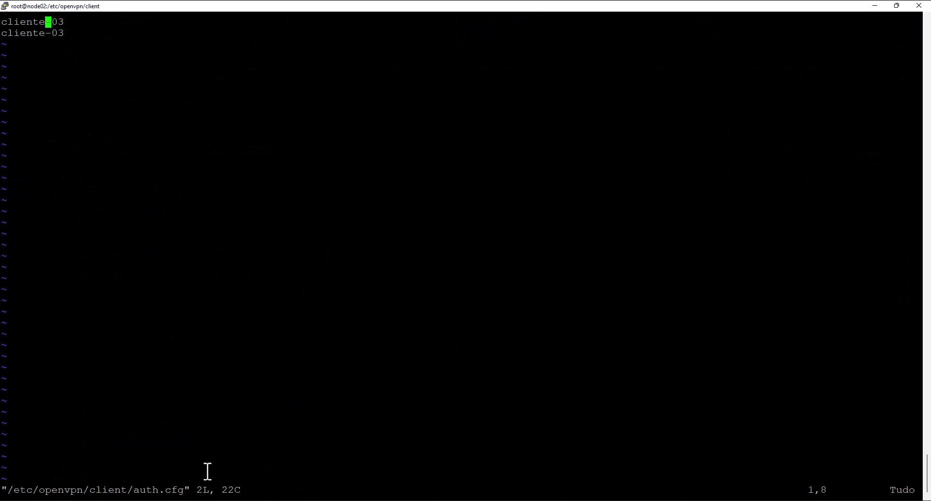
key(i)
key(Delete)
text(1)
key(Down)
key(BackSpace)
text(1)
key(Up)
key(Left)
key(Left)
key(Left)
key(Left)
key(Left)
key(Left)
key(Left)
key(Left)
key(Left)
key(Left)
key(Down)
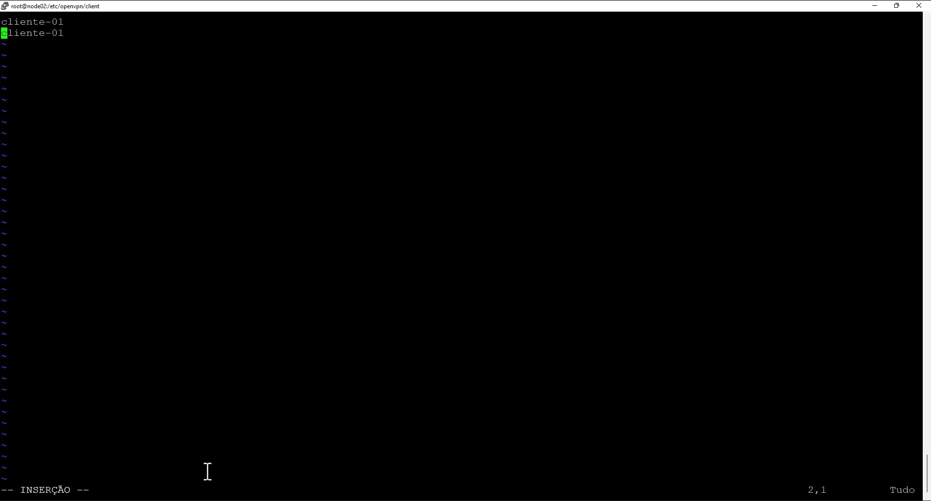
key(Escape)
text(:wq)
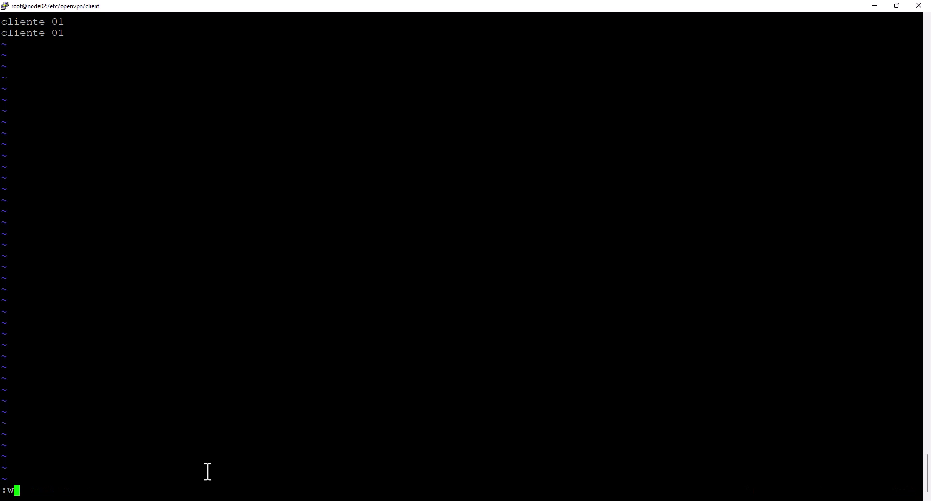
key(Return)
Restrict the permissions of /etc/openvpn/client/auth.cfg with chmod 600.
text(chmod 600)
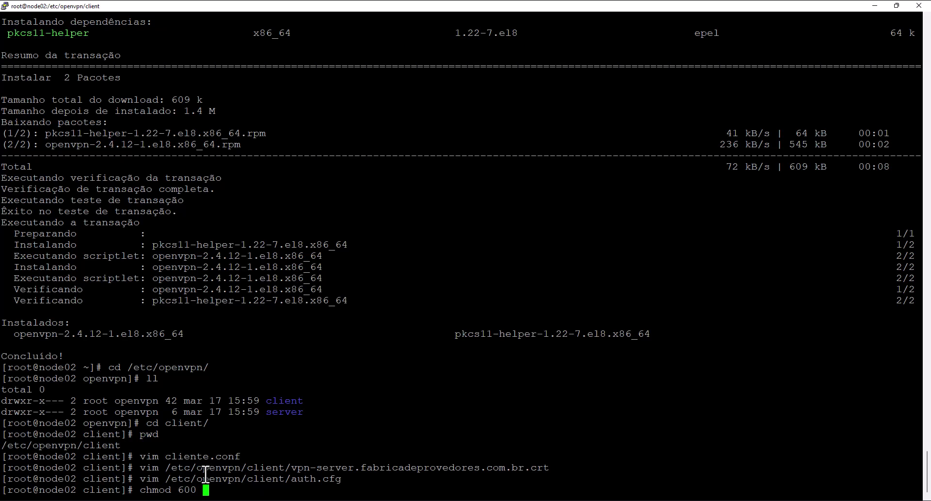
double_click(226, 479)
right_click(295, 415)
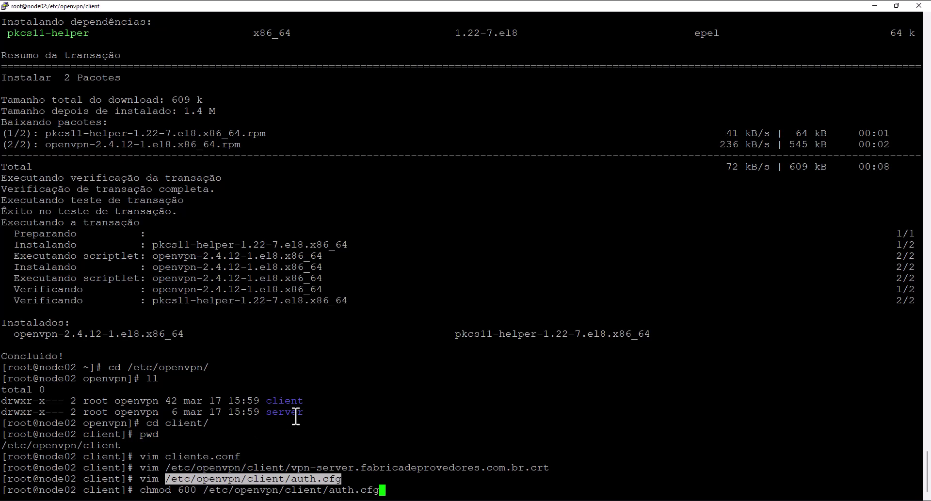
key(Return)
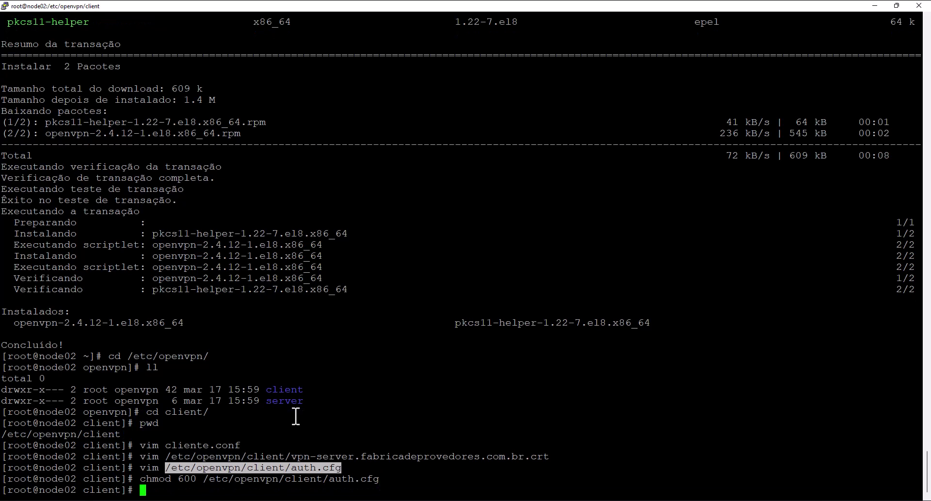
click(406, 366)
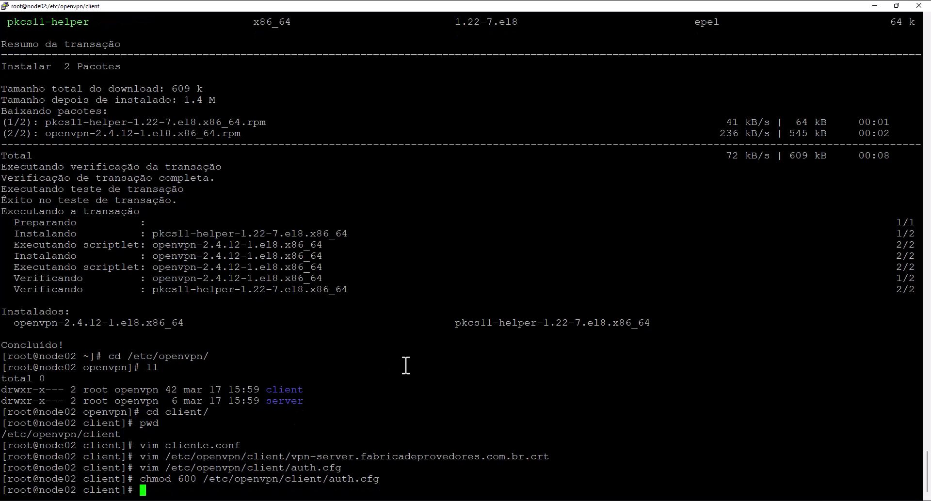
List the client directory with ll and check the three file names and the permissions of auth.cfg.
text(ll)
key(Return)
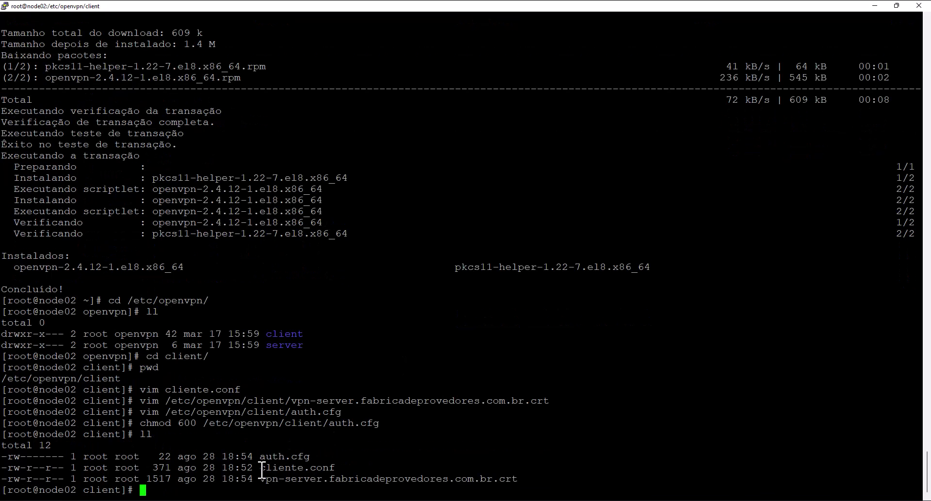
drag(260, 468, 328, 473)
drag(260, 480, 515, 480)
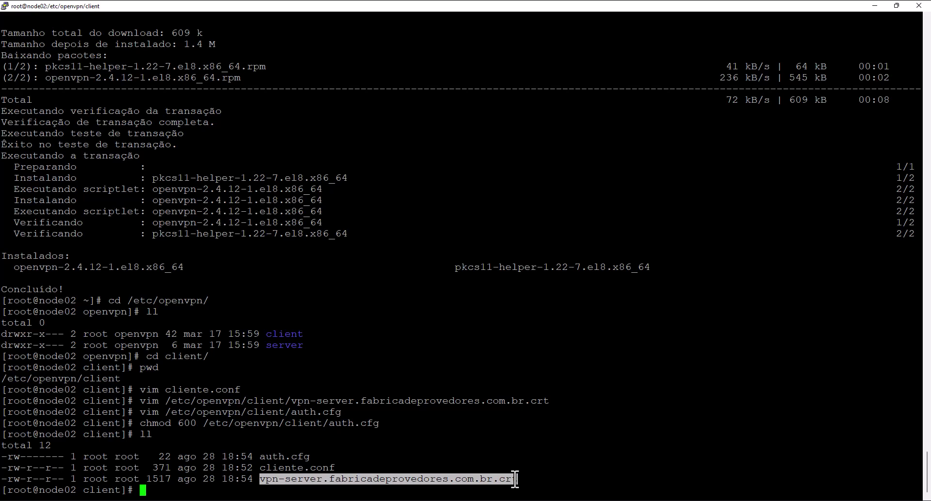
click(262, 461)
drag(262, 461, 310, 461)
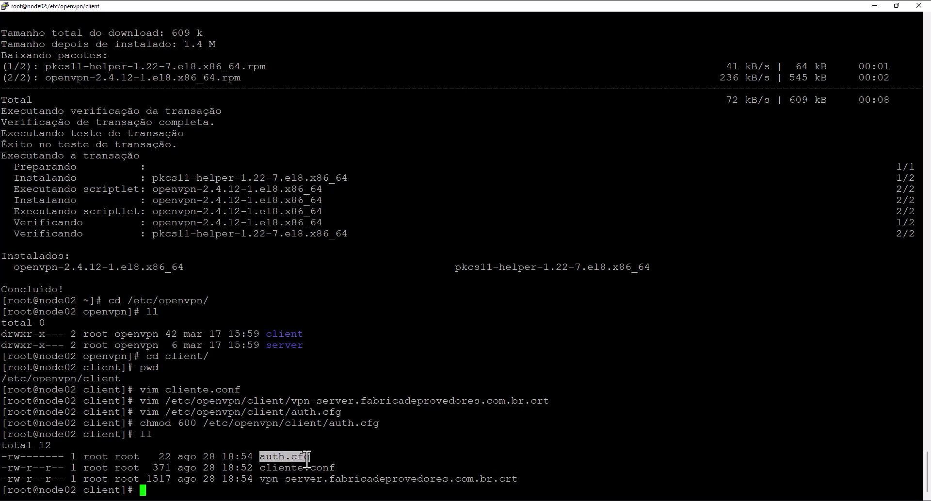
click(395, 434)
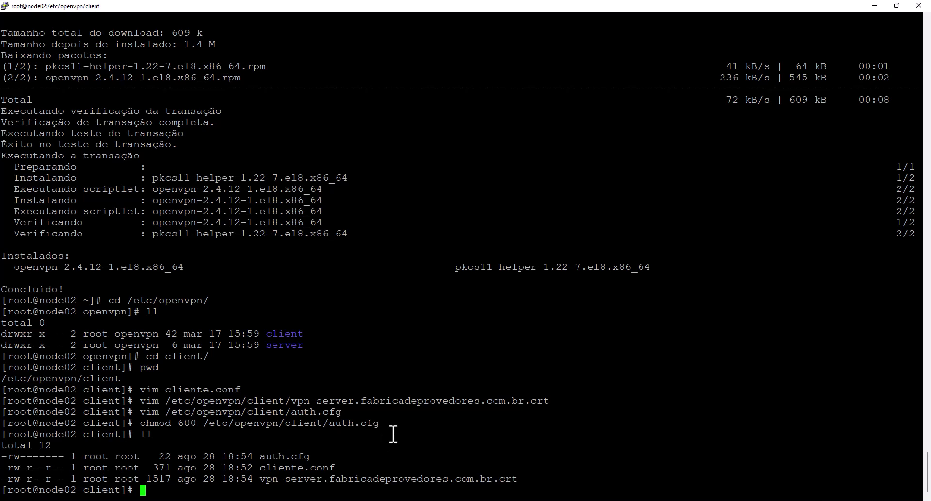
drag(1, 457, 64, 457)
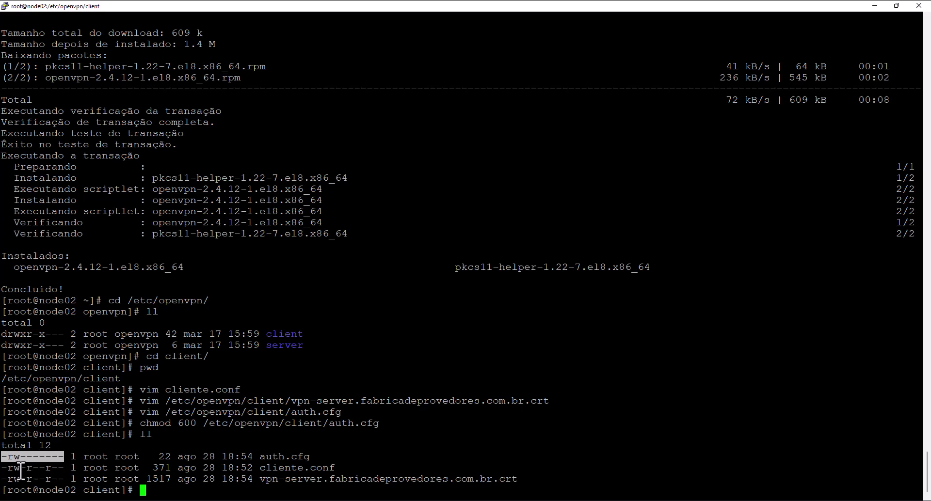
click(191, 446)
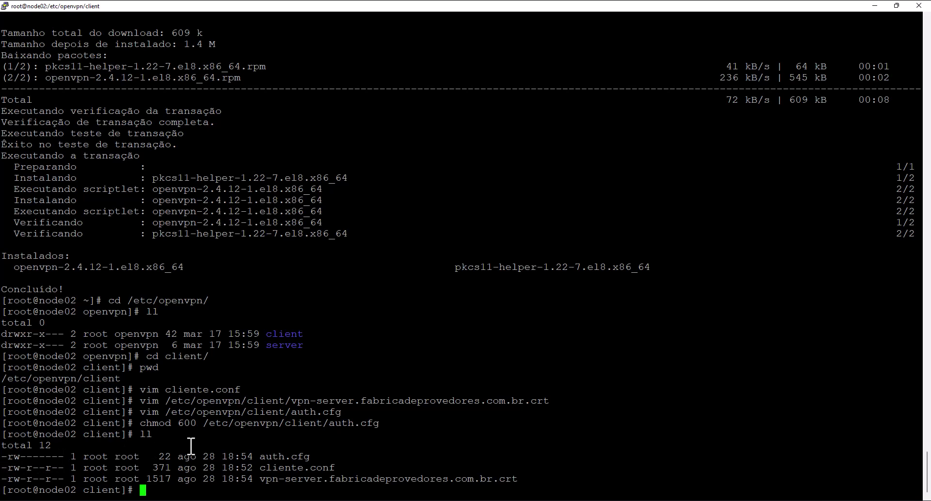
Set the owner and group of all files in the client directory with chown root:openvpn *.
text(chown )
text(ope)
key(BackSpace)
key(BackSpace)
key(BackSpace)
text(root:openvpn *)
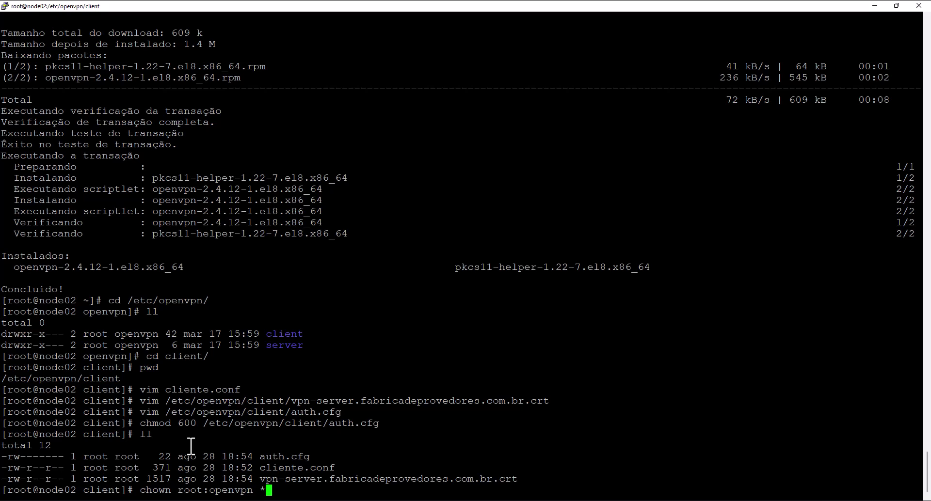
key(Return)
List the client directory again with ll to check the files' owner and group.
text(ll)
key(Return)
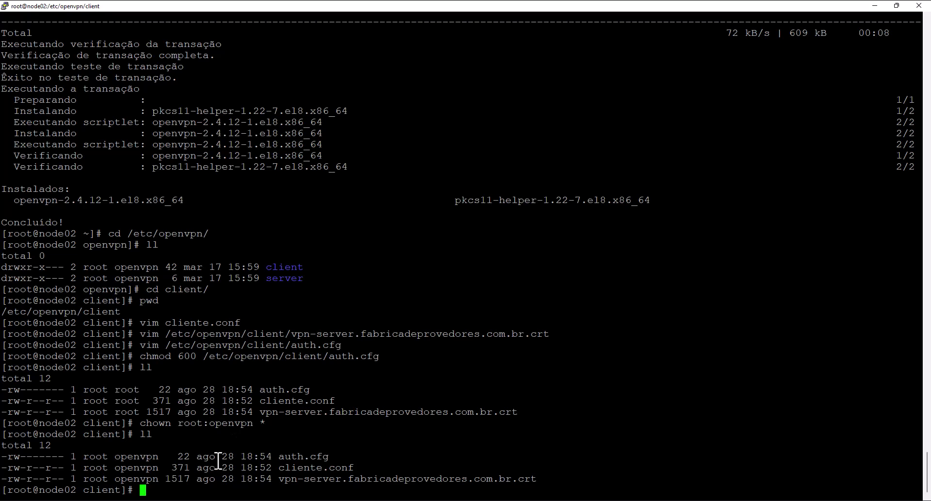
key(Return)
key(Return)
key(Return)
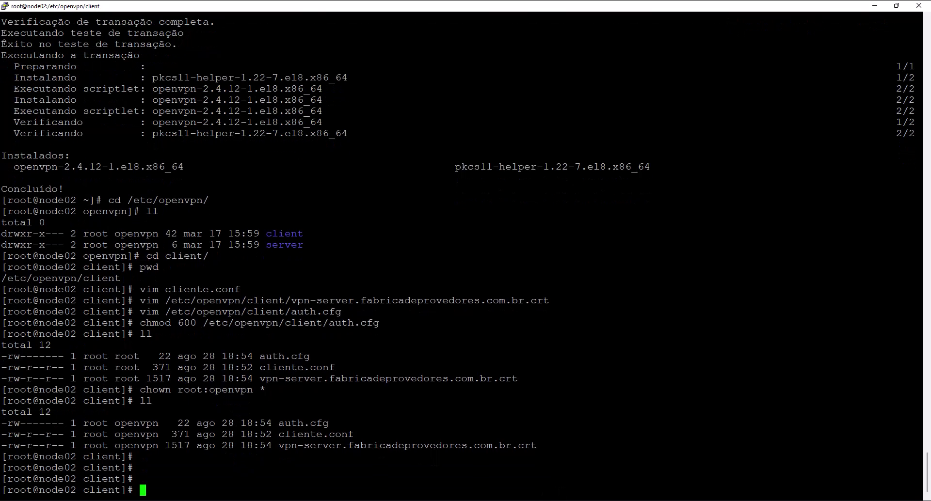
Shrink the terminal window into the upper part of the desktop and place the WinBox window below it, slightly overlapping.
double_click(409, 3)
drag(197, 2, 71, 7)
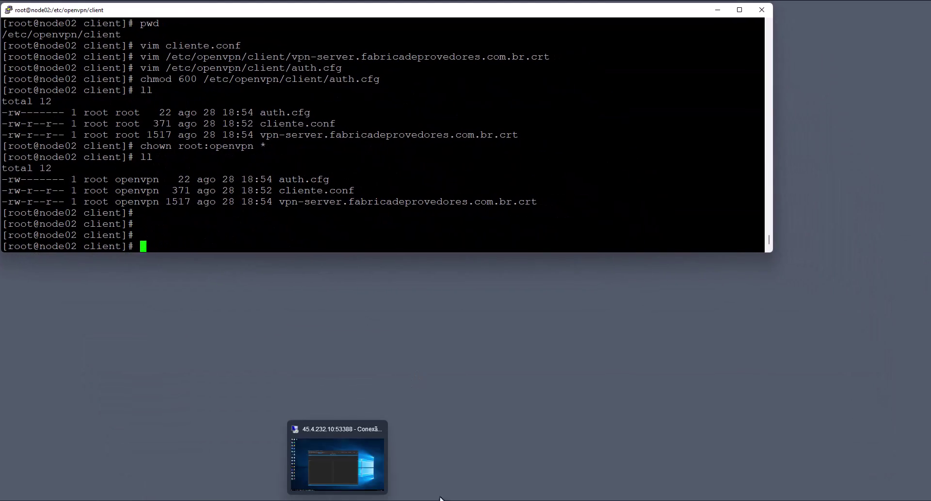
click(605, 462)
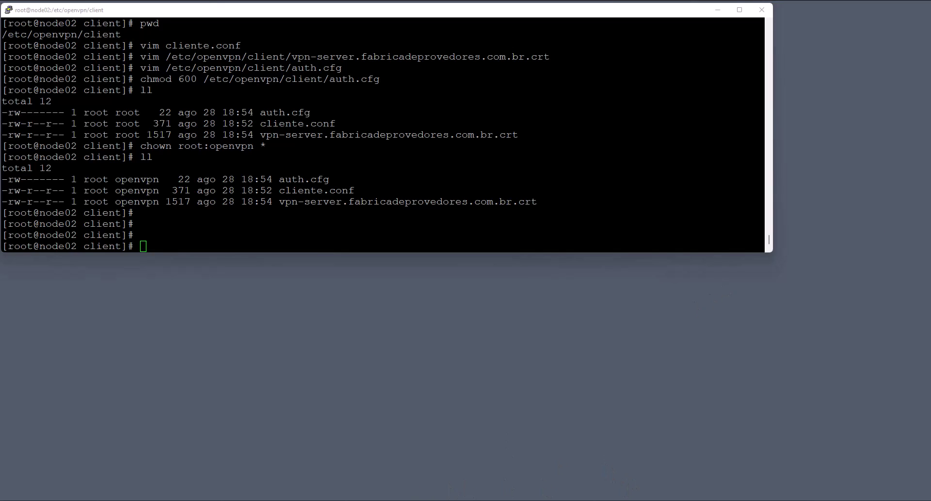
drag(930, 85, 257, 23)
drag(151, 24, 164, 178)
drag(273, 182, 158, 148)
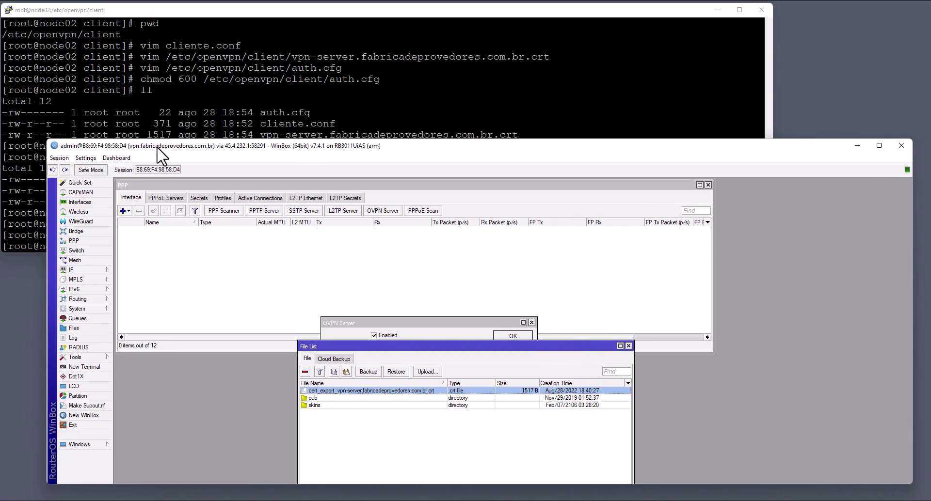
In WinBox, close the File List and confirm the OVPN Server settings, and switch back to the terminal.
click(629, 345)
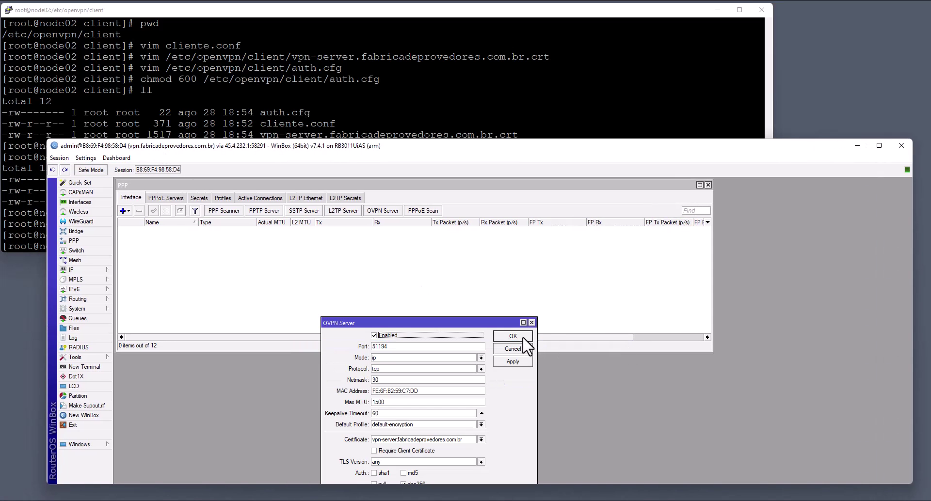
click(525, 336)
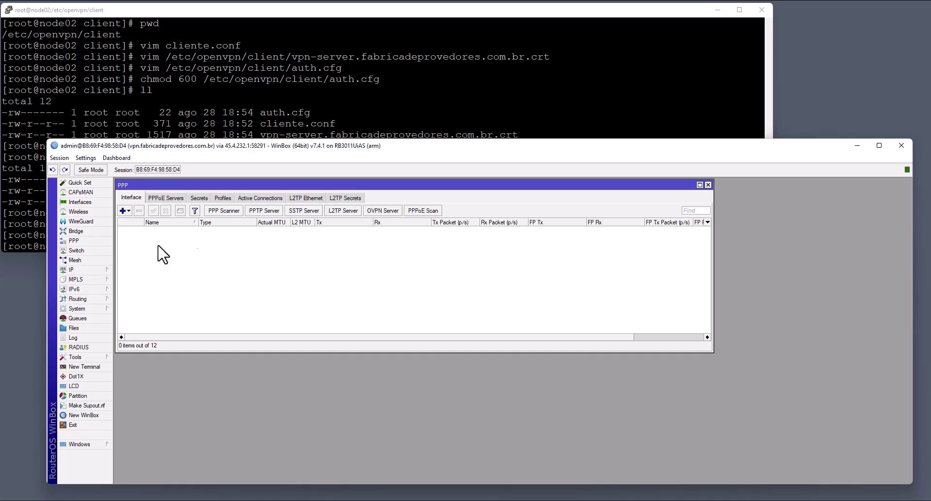
drag(180, 184, 176, 184)
click(212, 123)
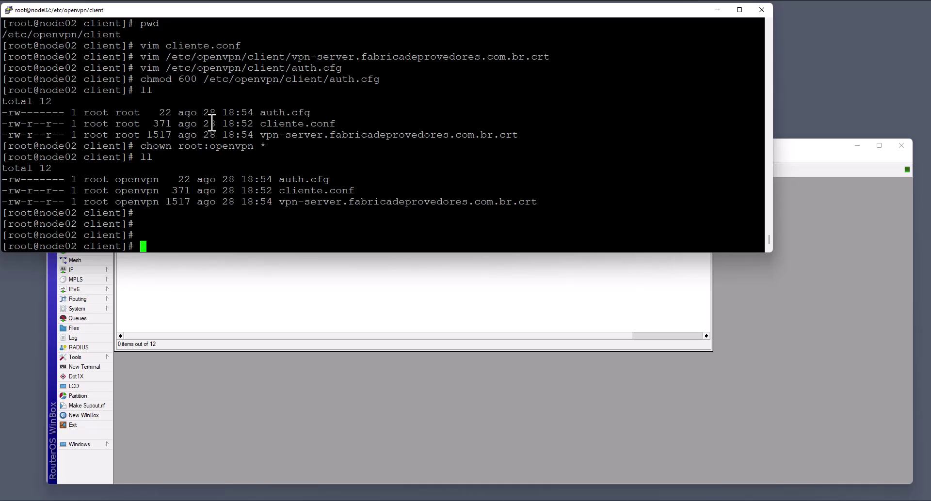
Shrink the WinBox window from its upper edge so it sits fully below the terminal, and return to the terminal.
click(216, 322)
drag(275, 141, 270, 257)
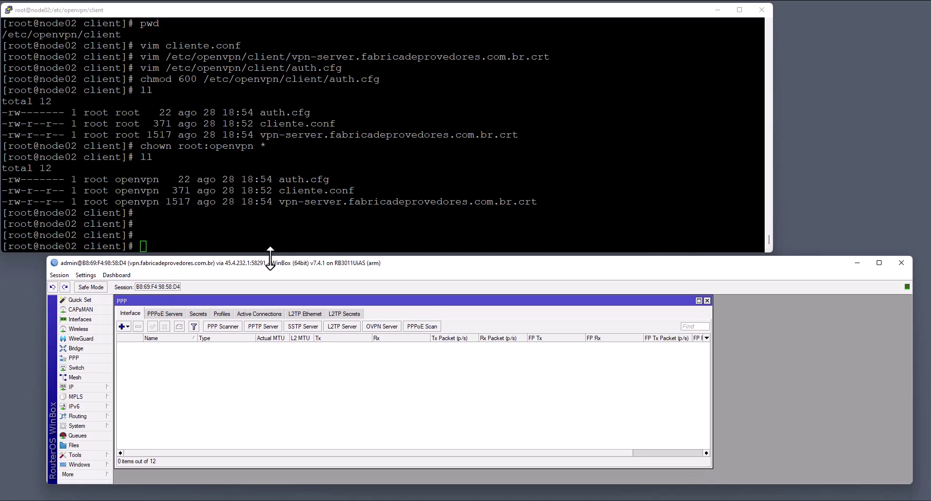
click(274, 237)
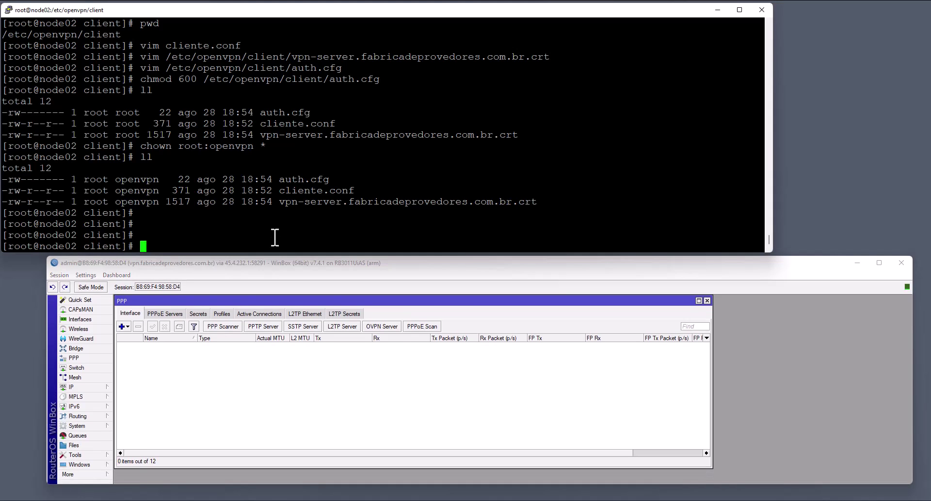
Start the OpenVPN client with openvpn --config /etc/openvpn/client/cliente.conf.
text(openvpn --config /etc/open)
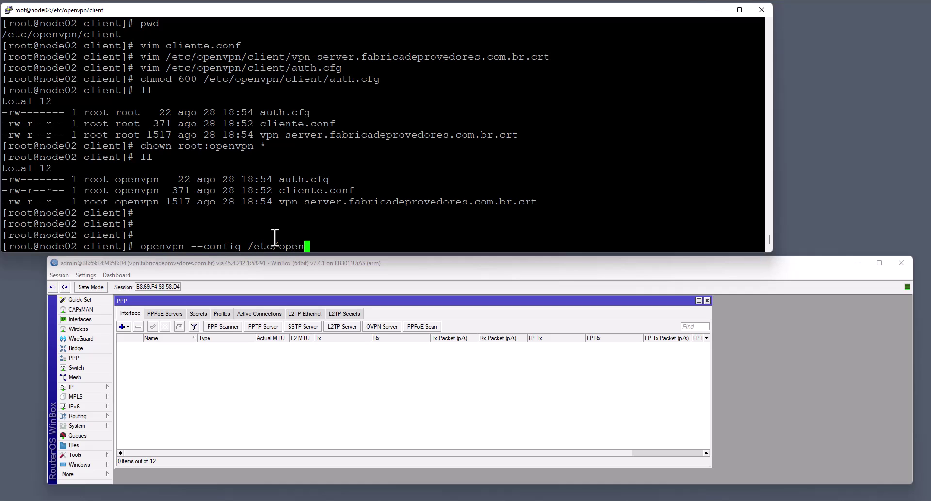
text(vpn/client/)
text(cl)
key(Tab)
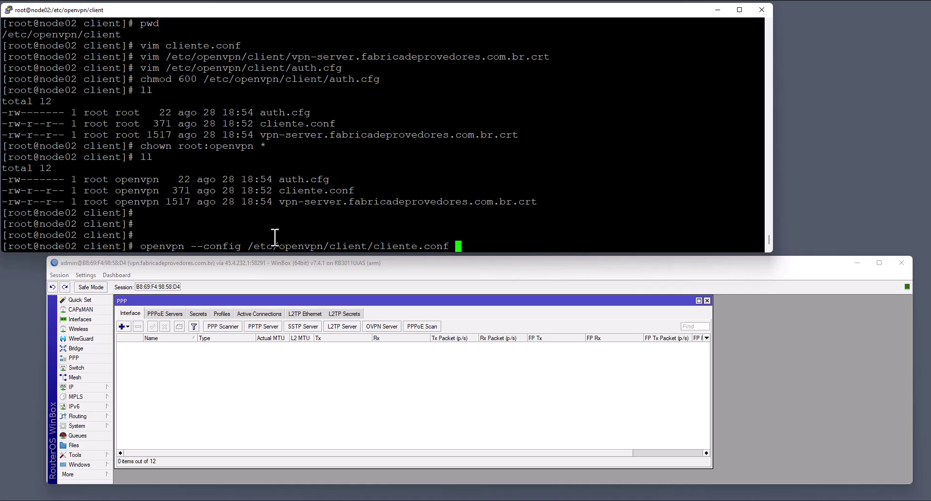
key(Return)
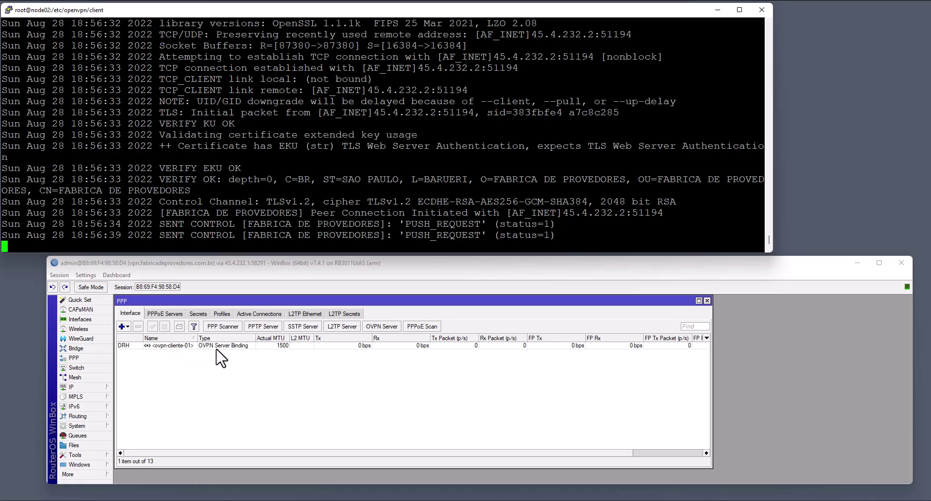
Check the connection in the PPP interface list and in the last log line of the OpenVPN client output.
click(188, 346)
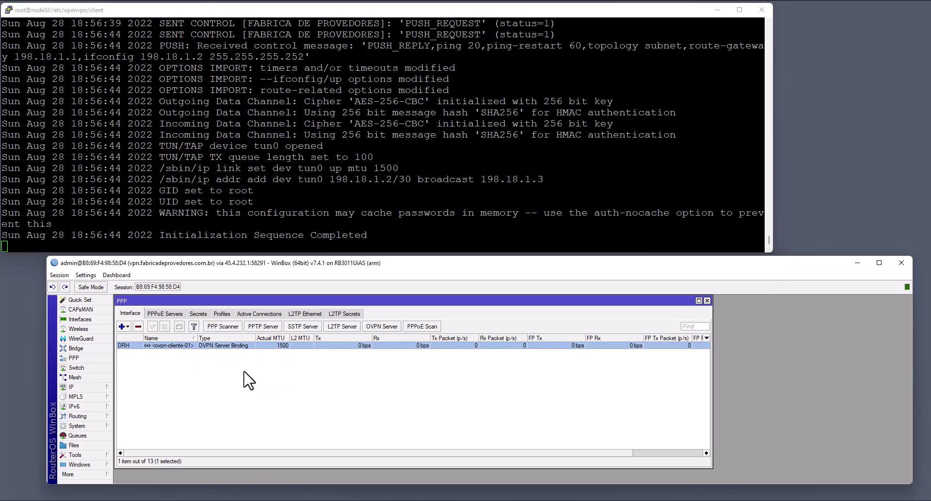
drag(160, 236, 371, 240)
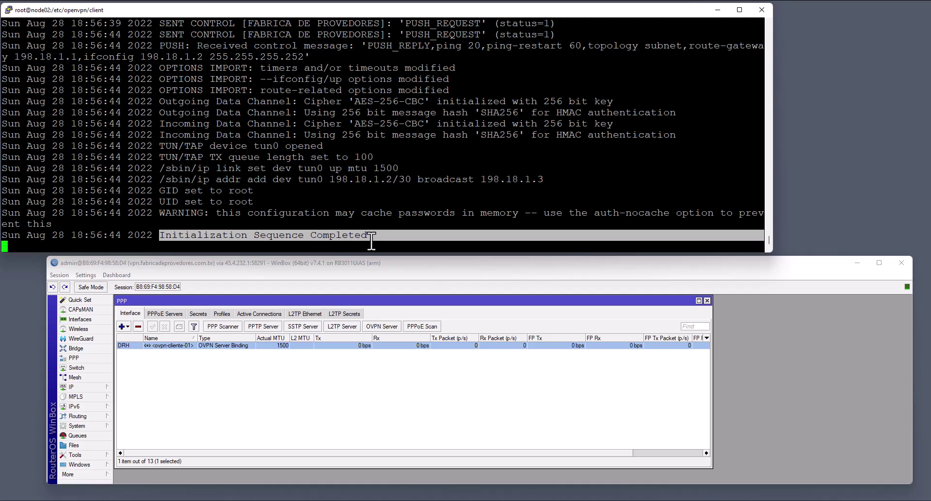
click(412, 234)
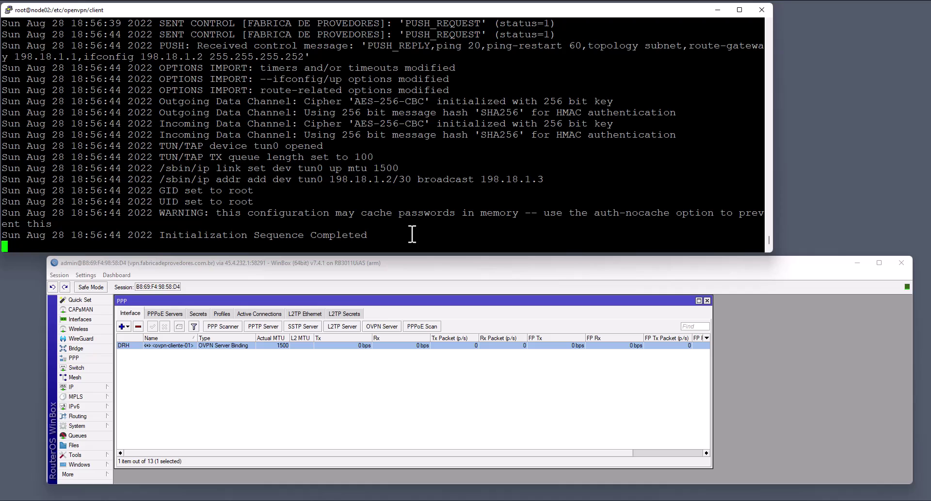
key(Return)
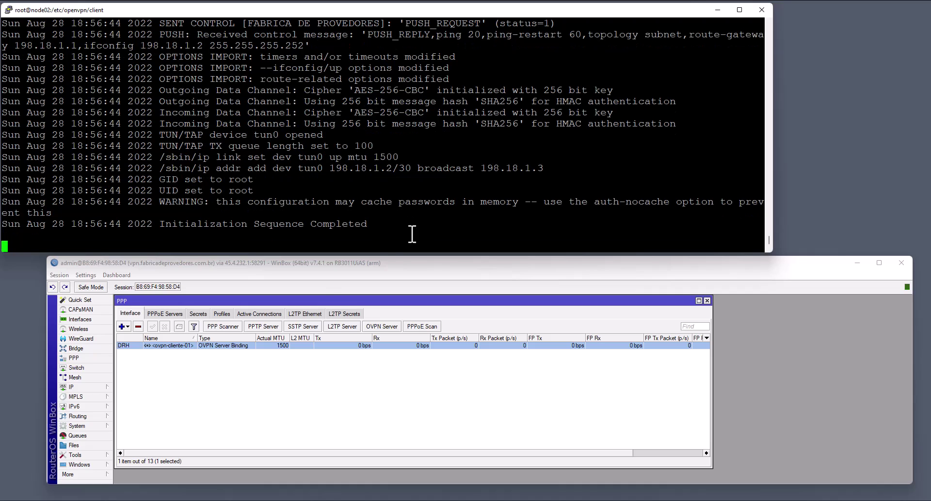
Open the ovpn-cliente-01 interface, review its connection status in a widened window, and close it.
click(243, 368)
double_click(176, 347)
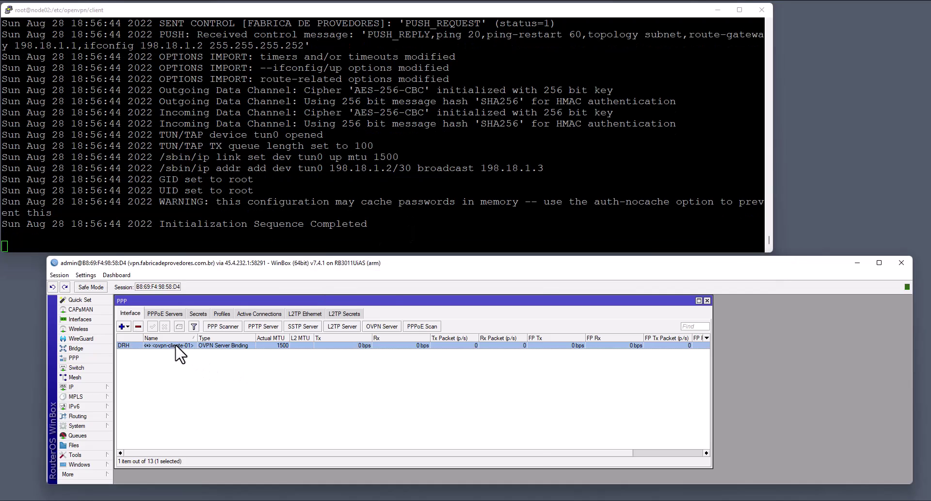
click(361, 317)
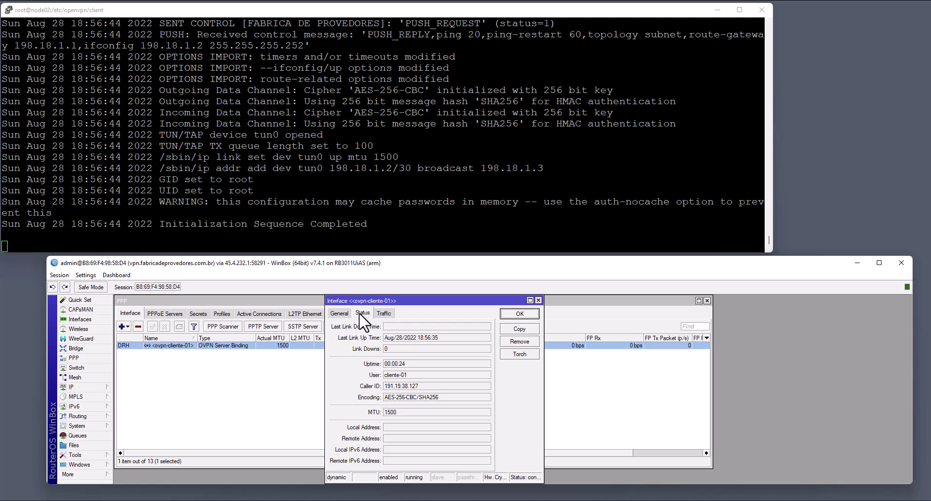
click(417, 388)
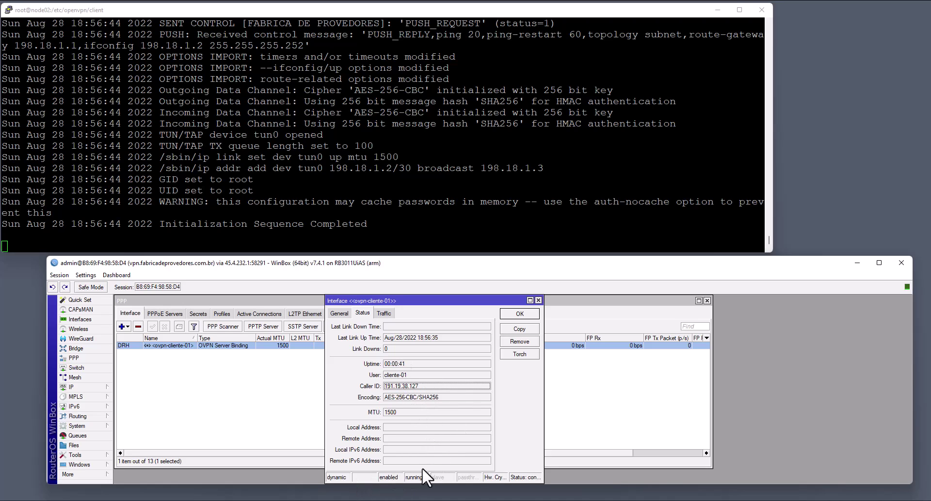
drag(543, 471, 653, 457)
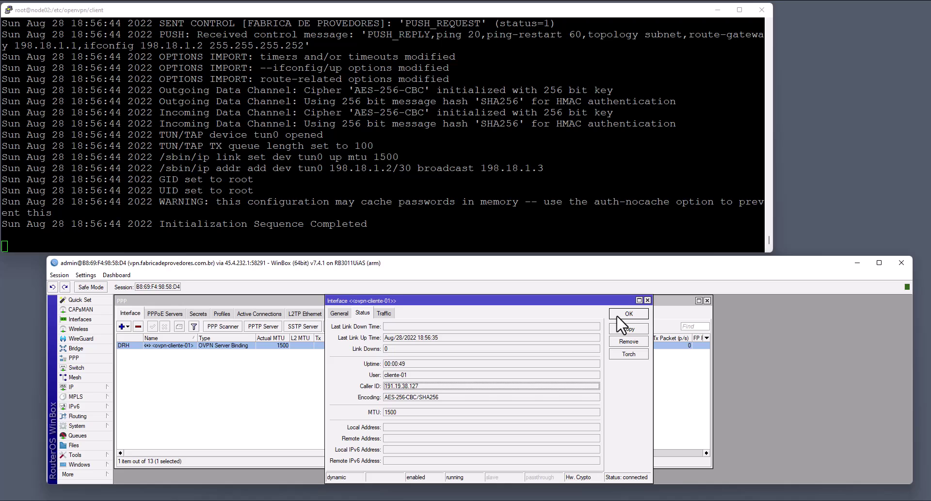
click(629, 314)
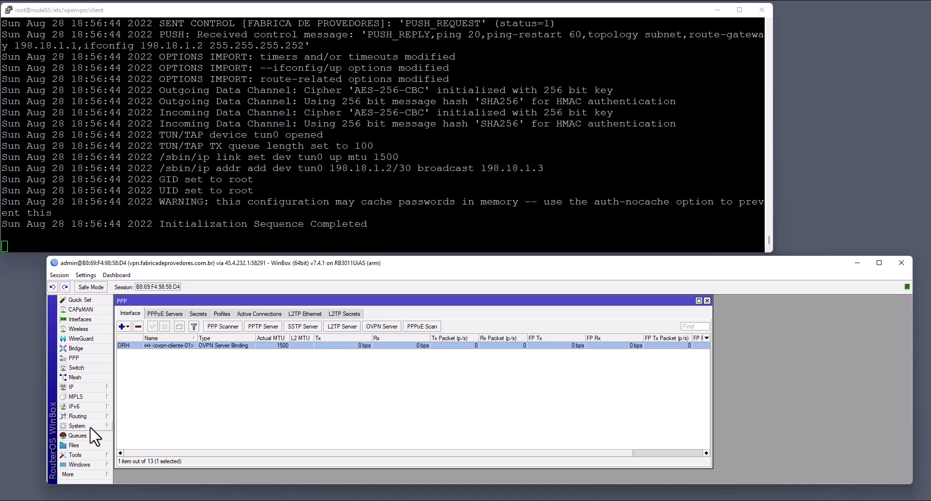
Open a RouterOS terminal in WinBox, move it slightly up, and ping 198.18.1.1 for a few replies.
click(71, 473)
click(156, 430)
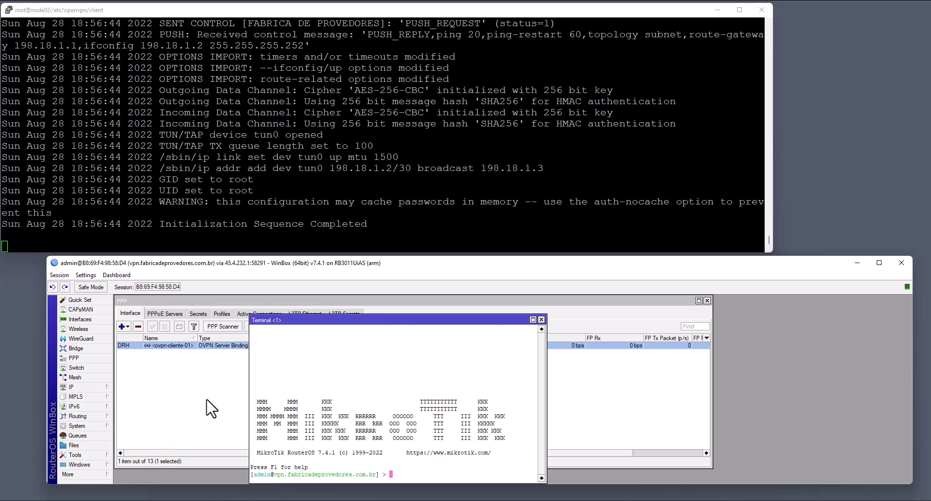
drag(387, 320, 396, 300)
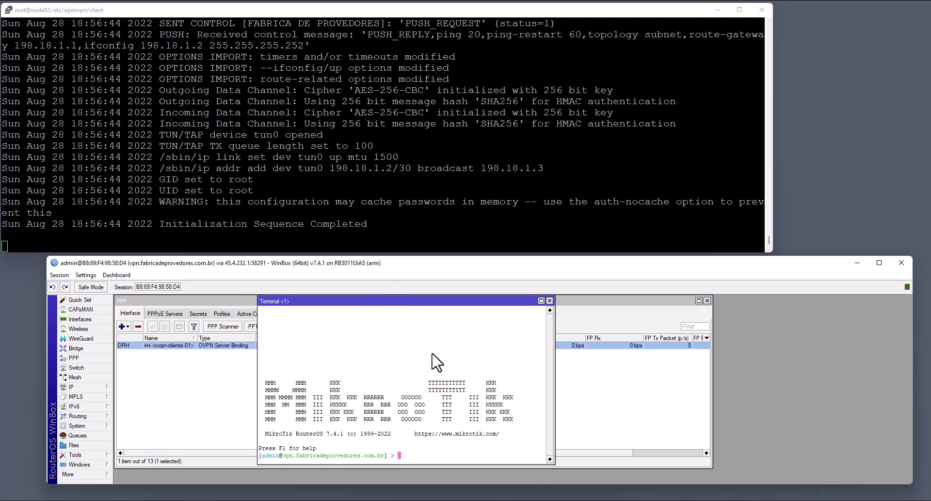
text(ping 198.18.1.1)
key(Return)
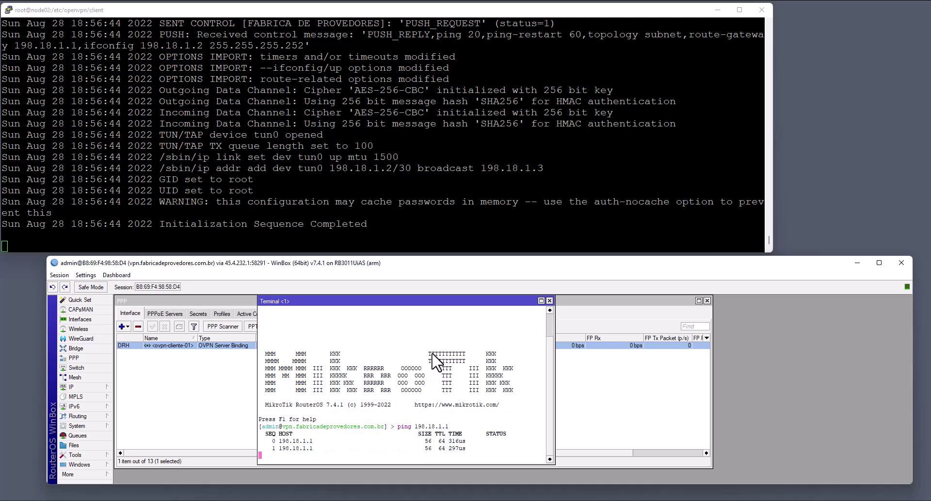
key(ctrl+c)
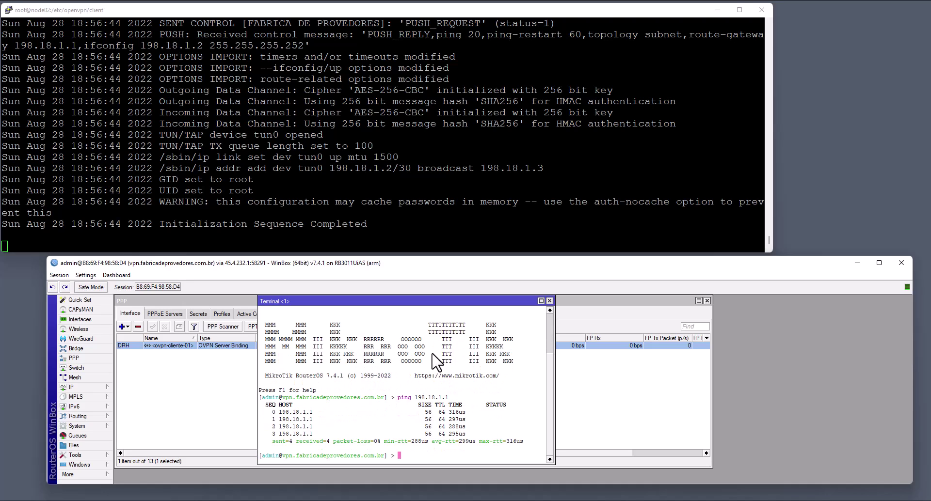
Ping the VPN client address 198.18.1.2 from the RouterOS terminal, stop it, and add a few blank prompt lines.
key(Up)
key(Return)
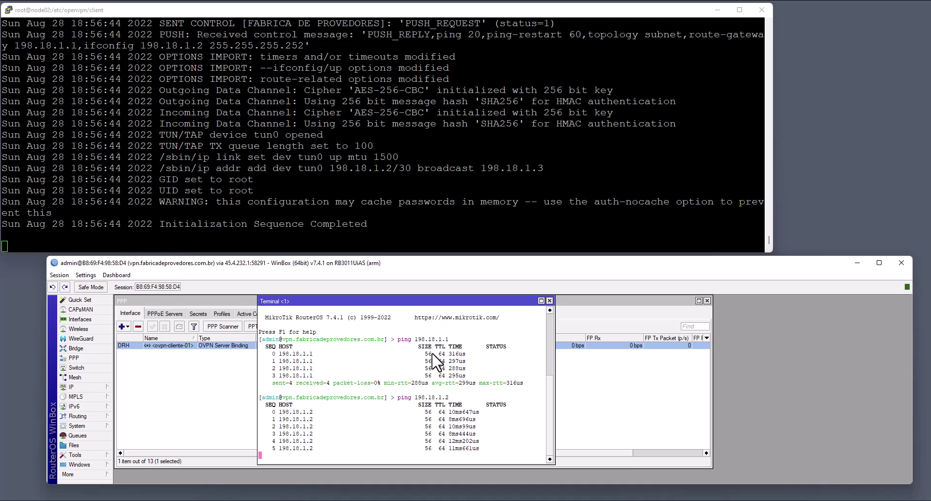
key(ctrl+c)
key(Return)
key(Return)
key(Return)
key(Return)
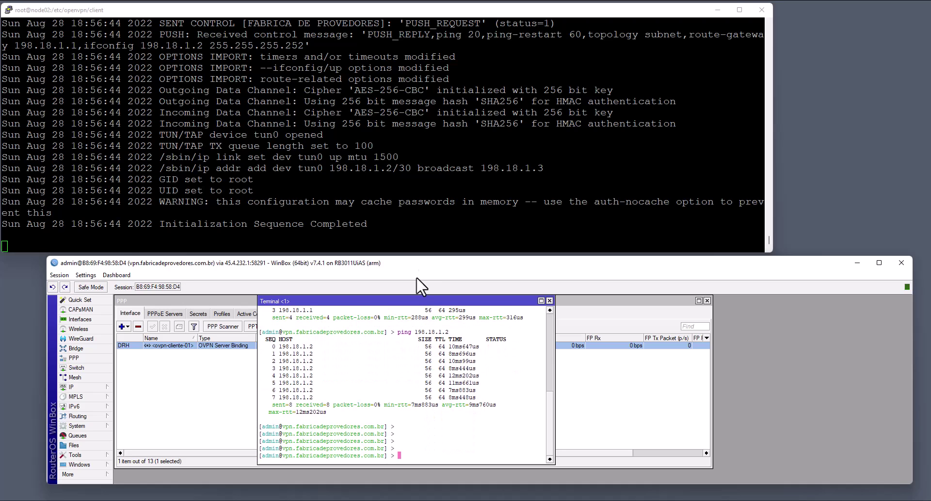
Stop the running OpenVPN client on Linux, and ping 198.18.1.1 and 198.18.1.2 again from the RouterOS terminal.
click(433, 229)
key(ctrl+c)
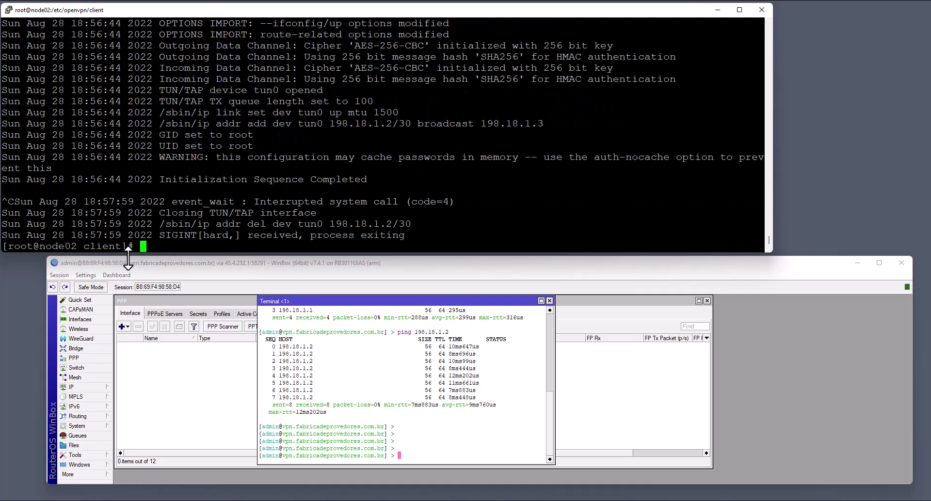
click(431, 394)
key(Up)
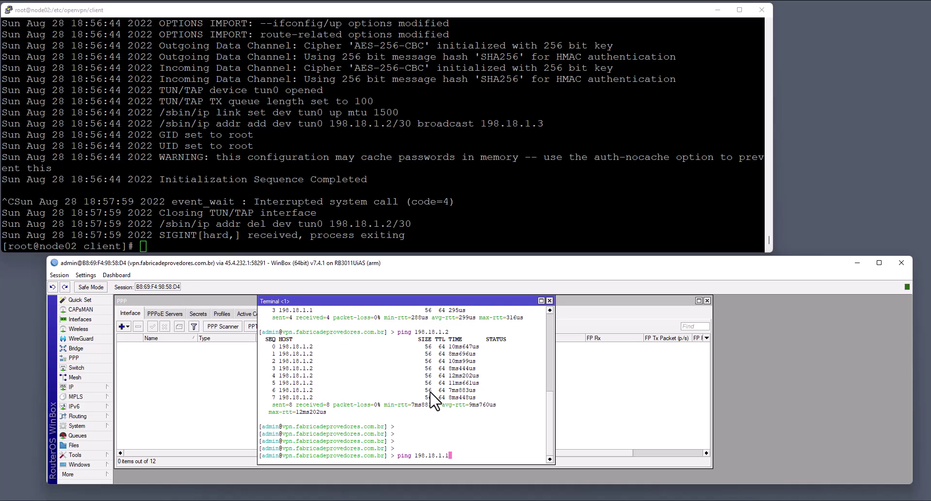
key(Return)
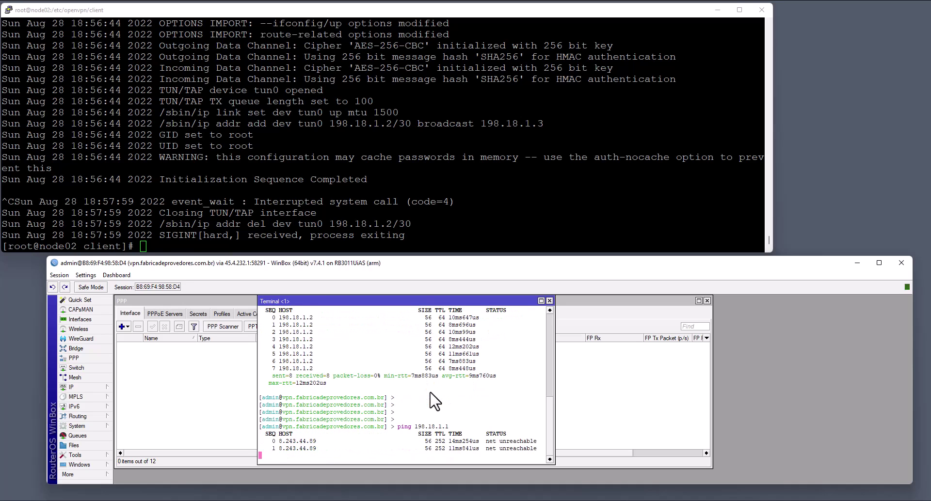
key(ctrl+c)
key(Up)
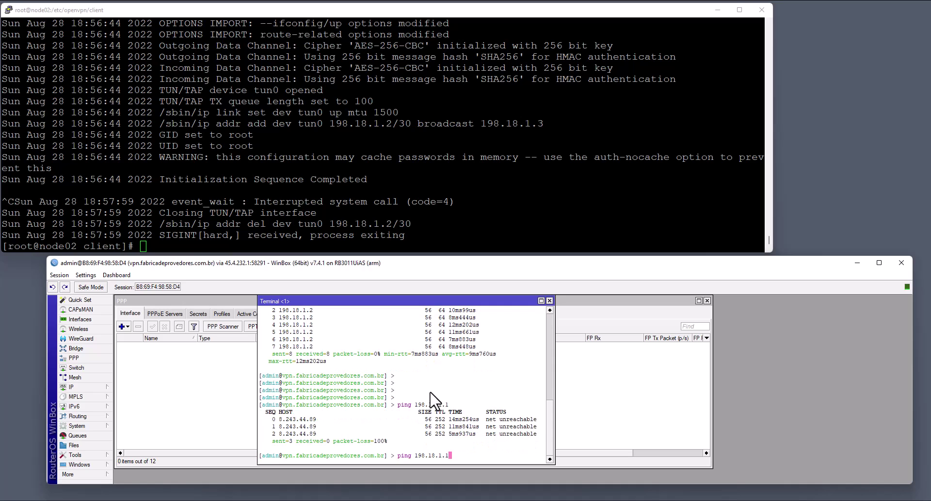
key(Return)
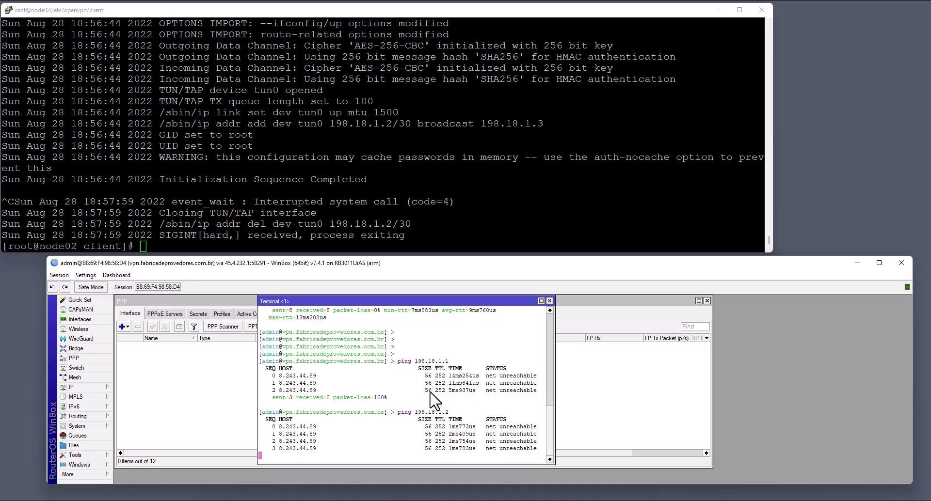
key(ctrl+c)
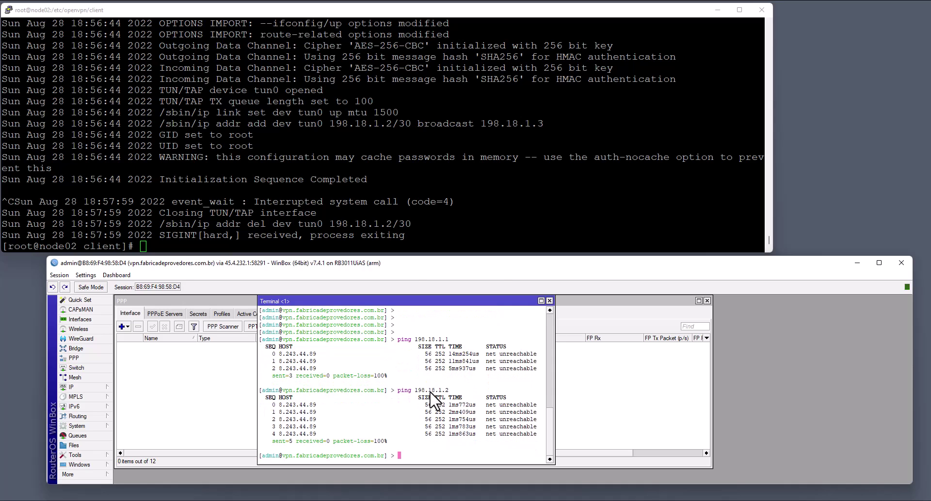
Switch back to the Linux terminal and add several blank prompt lines.
click(462, 187)
key(Return)
key(Return)
key(Return)
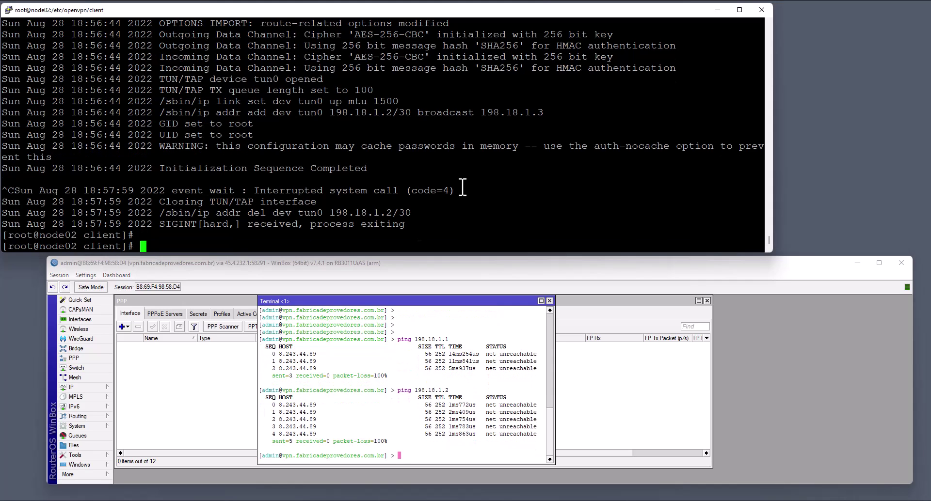
key(Return)
key(Return)
key(Return)
key(Return)
text(ifconfig e)
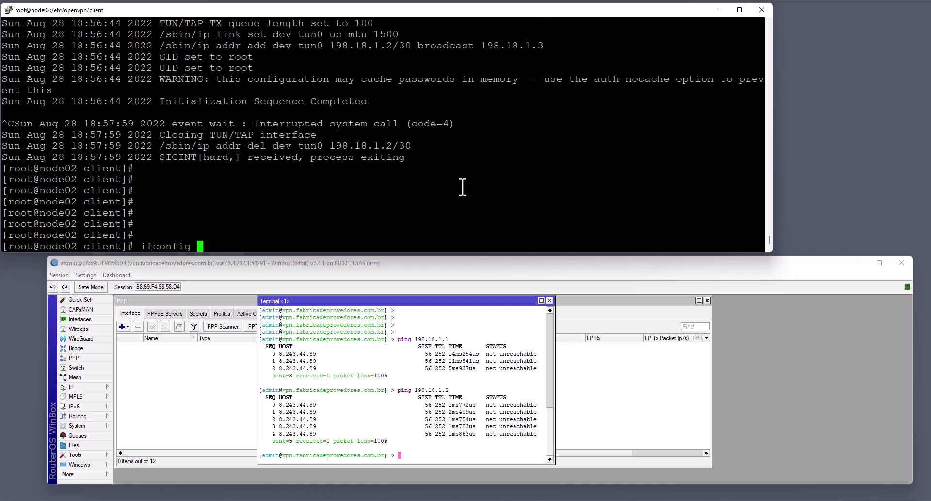
key(BackSpace)
key(BackSpace)
key(BackSpace)
key(BackSpace)
key(BackSpace)
key(BackSpace)
key(BackSpace)
key(BackSpace)
key(BackSpace)
key(BackSpace)
List the Linux machine's network interfaces with ip link show.
text(ip link show)
key(Return)
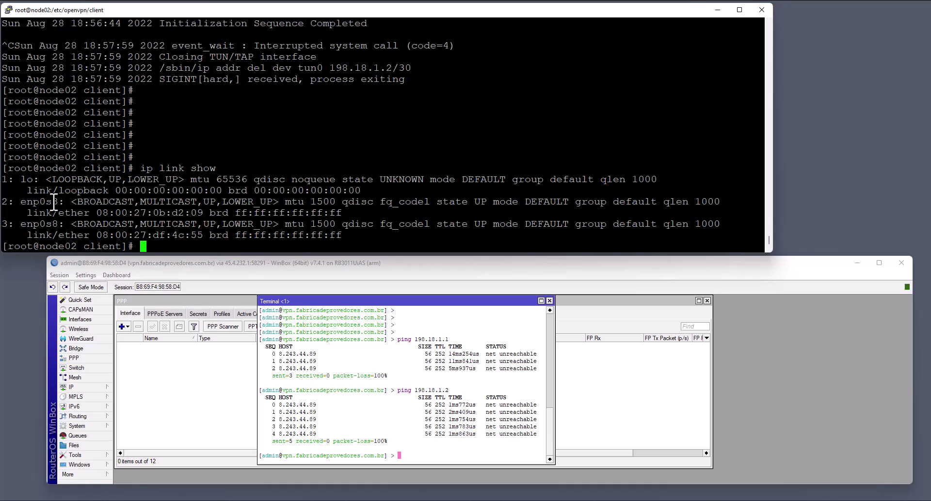
Assign the address 192.168.1.1/24 to the enp0s8 interface with ifconfig.
double_click(39, 225)
text(ifconfig)
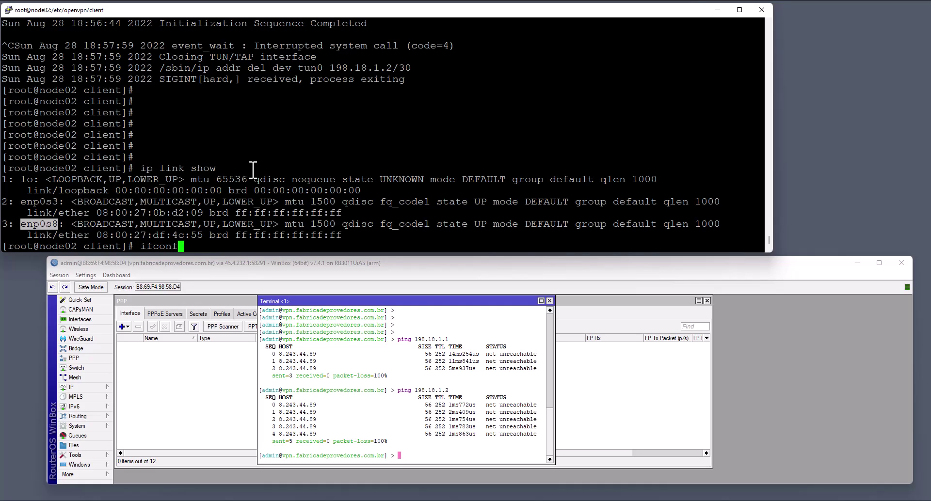
right_click(254, 169)
text(192.168.1.1)
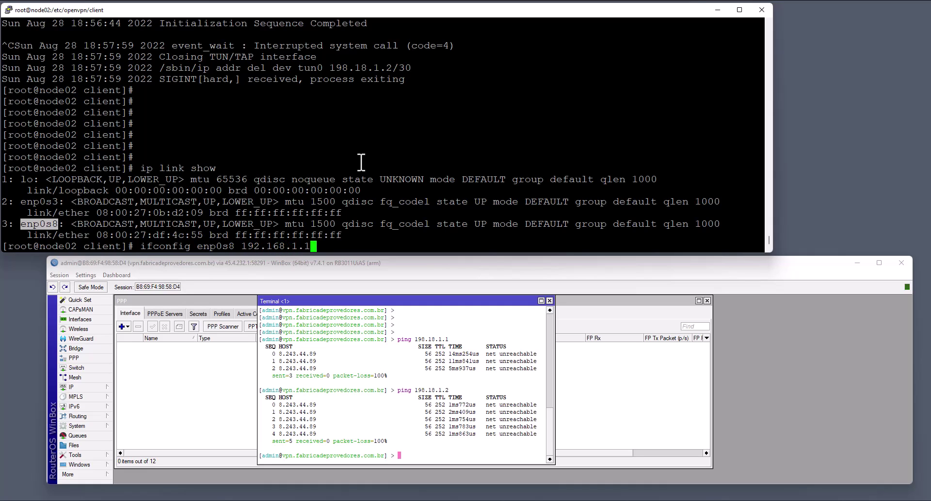
text(/24)
key(Return)
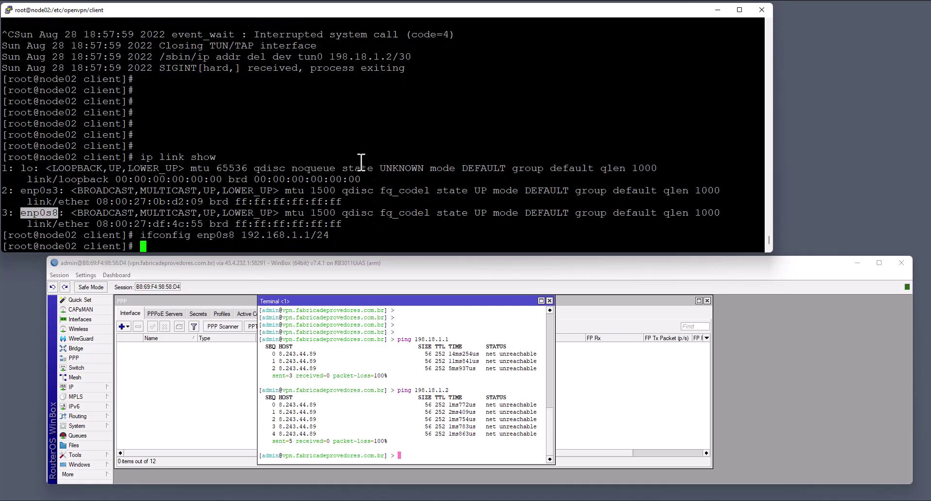
Run ifconfig without arguments and review the addresses of the listed interfaces.
text(ifconfig)
key(Return)
scroll(359, 160, up, 7)
scroll(360, 160, down, 4)
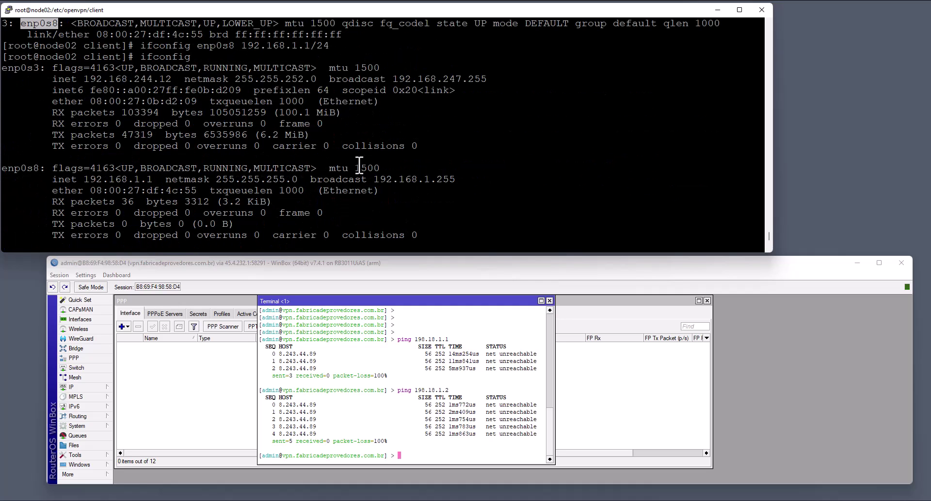
scroll(153, 91, down, 4)
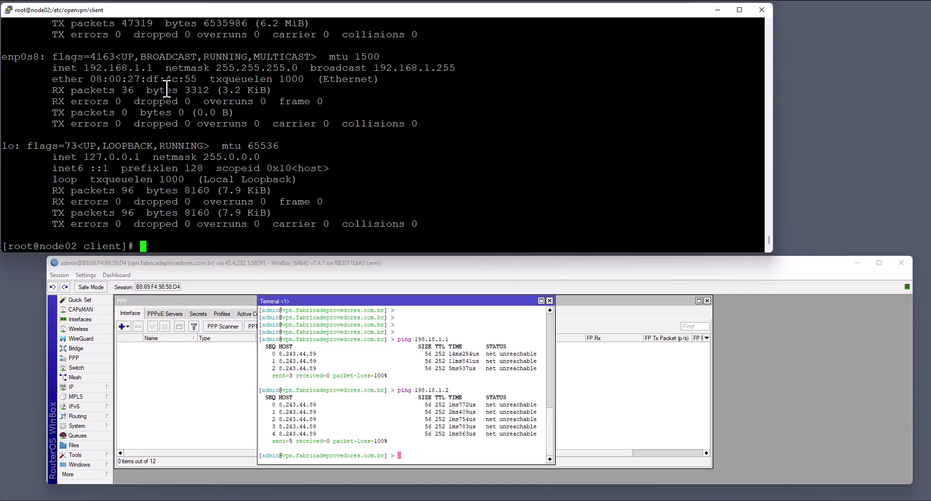
Recall the earlier openvpn command and start the client again with /etc/openvpn/client/cliente.conf.
click(413, 367)
click(442, 184)
text(ifconfig enp0s8 192.168.1.1/24)
key(Up)
key(Up)
key(Return)
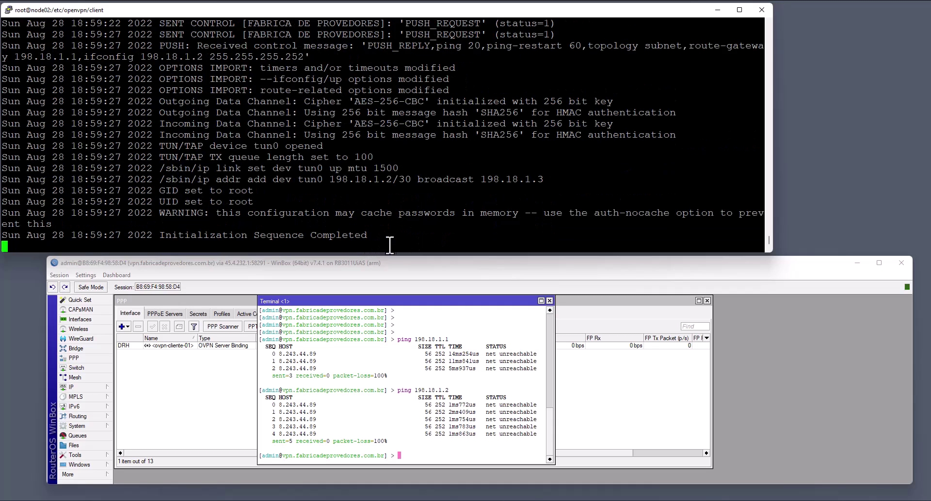
Check the end of the OpenVPN client log, then ping 198.18.1.2 again from the router terminal.
drag(255, 236, 373, 236)
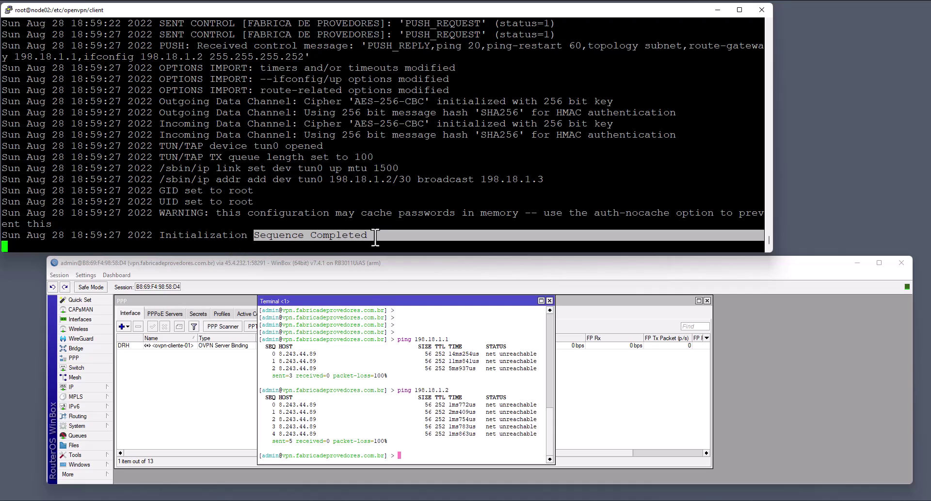
click(421, 411)
key(Up)
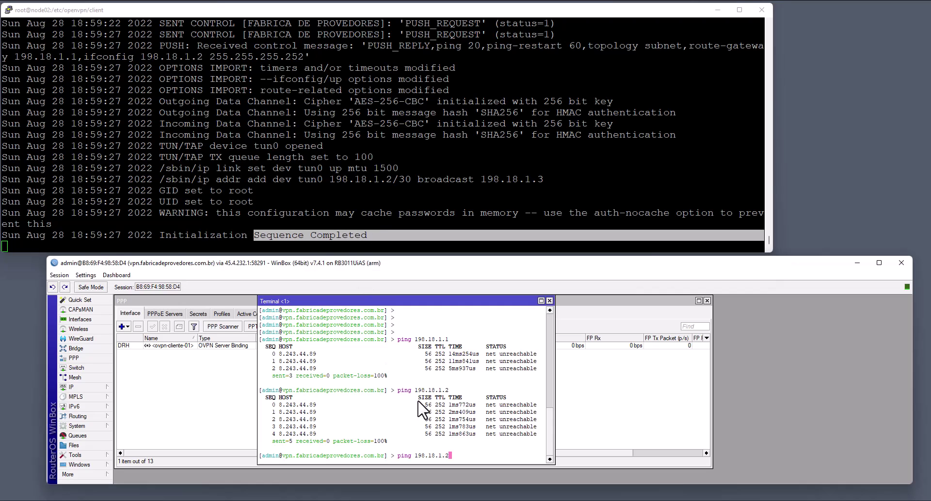
key(Return)
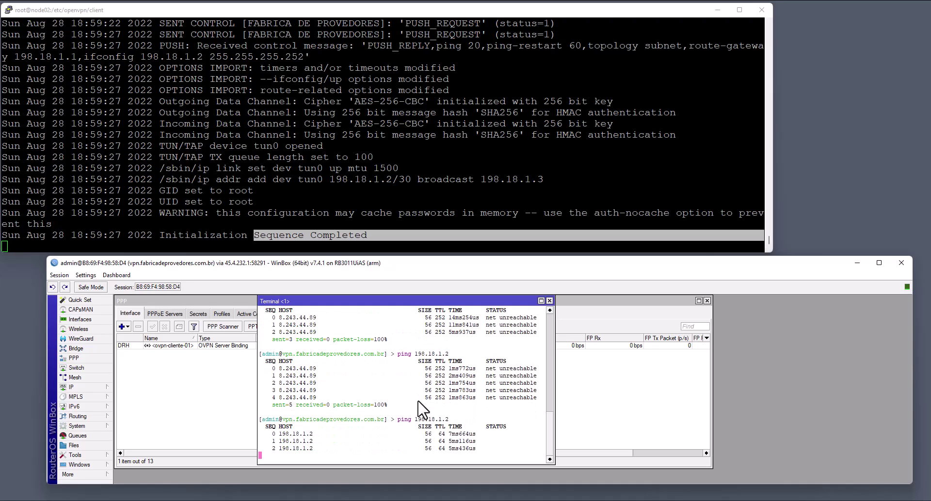
Ping the client's LAN address 192.168.1.1 from the router terminal, correcting the mistyped 19.168.1.1, and stop the ping.
key(Up)
key(BackSpace)
key(BackSpace)
key(BackSpace)
key(BackSpace)
key(BackSpace)
key(BackSpace)
key(BackSpace)
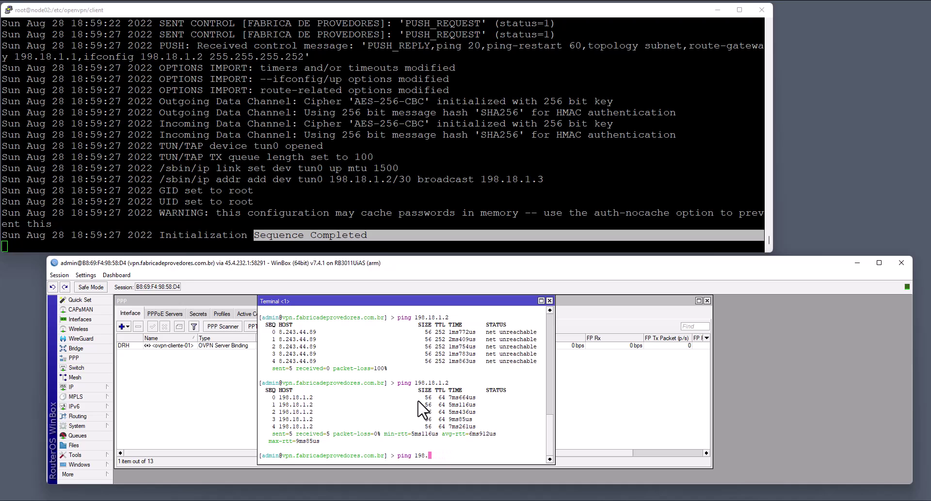
text(.168.1.)
key(Return)
key(ctrl+c)
key(Up)
key(Left)
key(Left)
key(Left)
key(Left)
key(Left)
key(Left)
key(Left)
text(2)
key(Return)
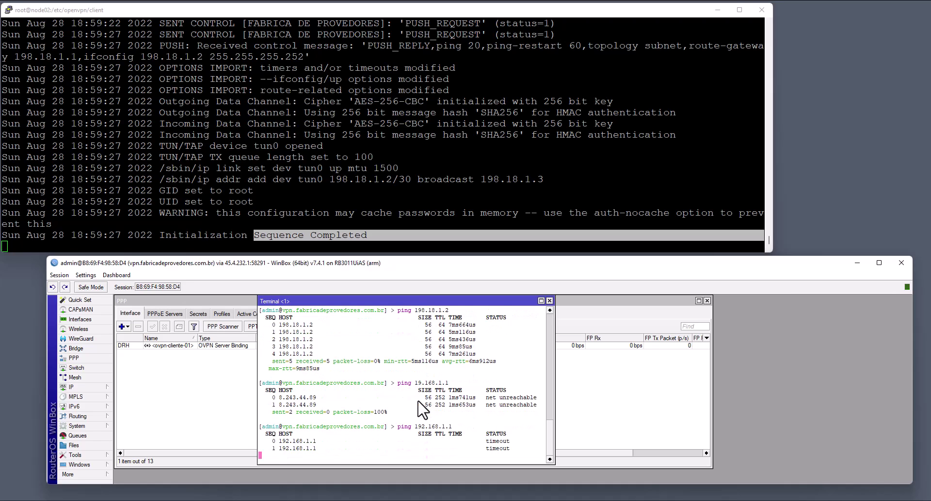
key(ctrl+c)
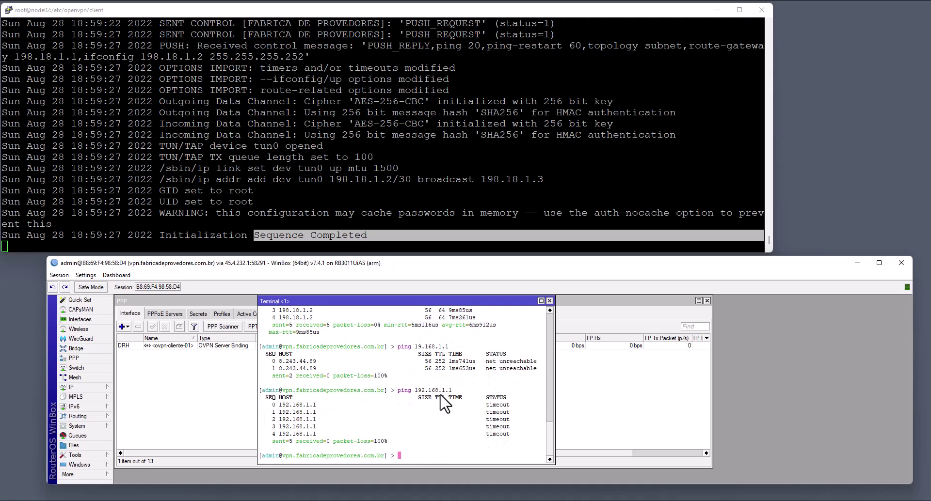
click(386, 185)
key(Return)
key(Return)
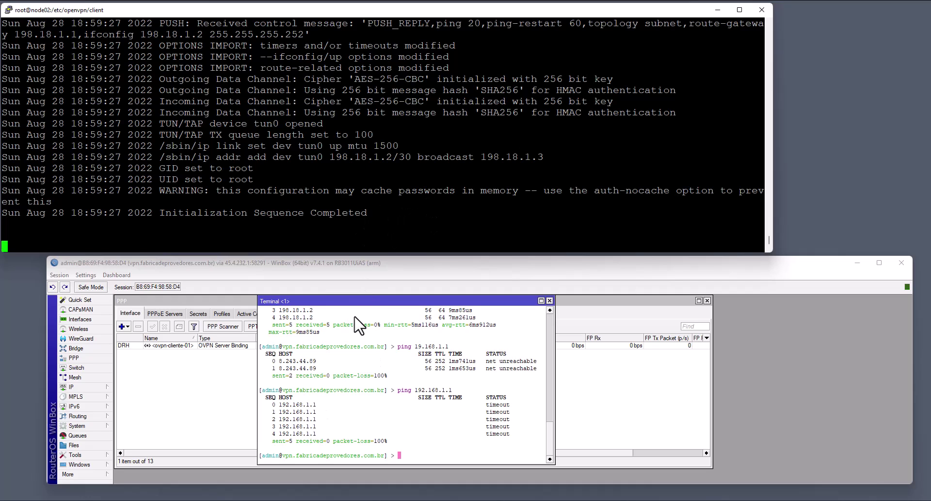
Add a static IP route on the router for 192.168.1.0/24 with gateway 198.18.1.2.
click(73, 387)
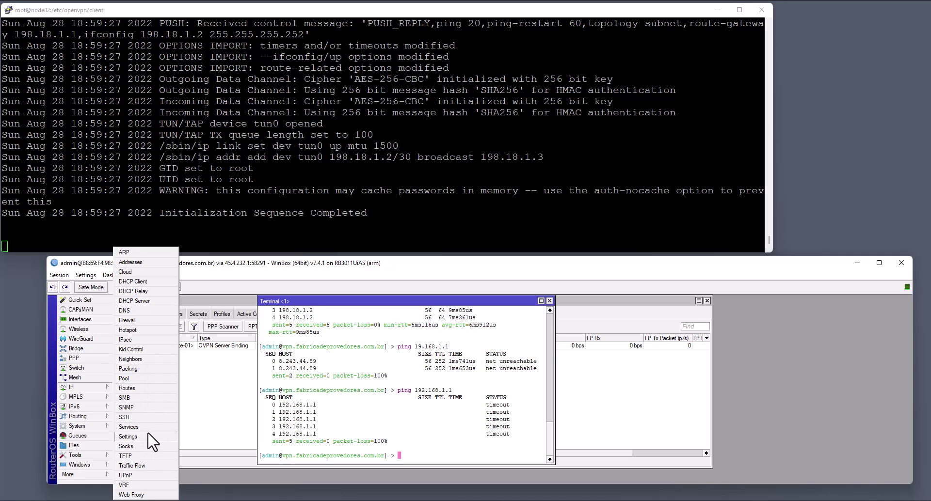
click(146, 388)
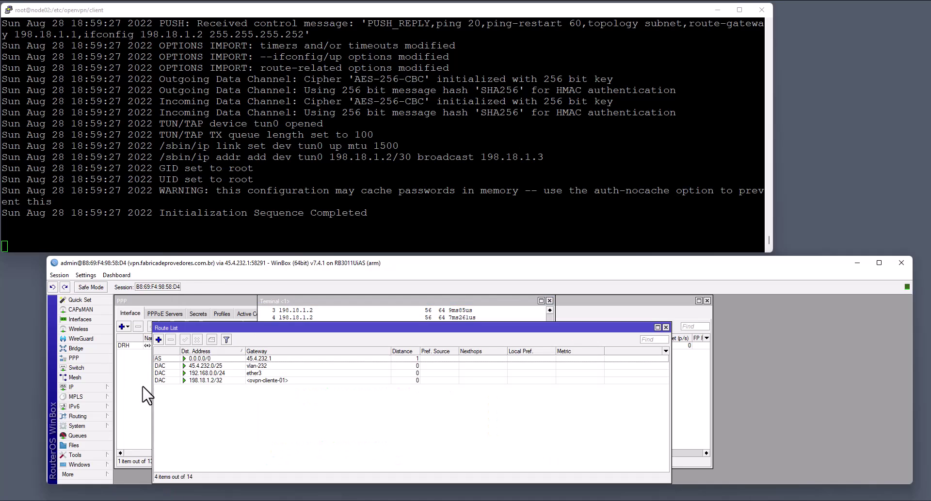
click(158, 339)
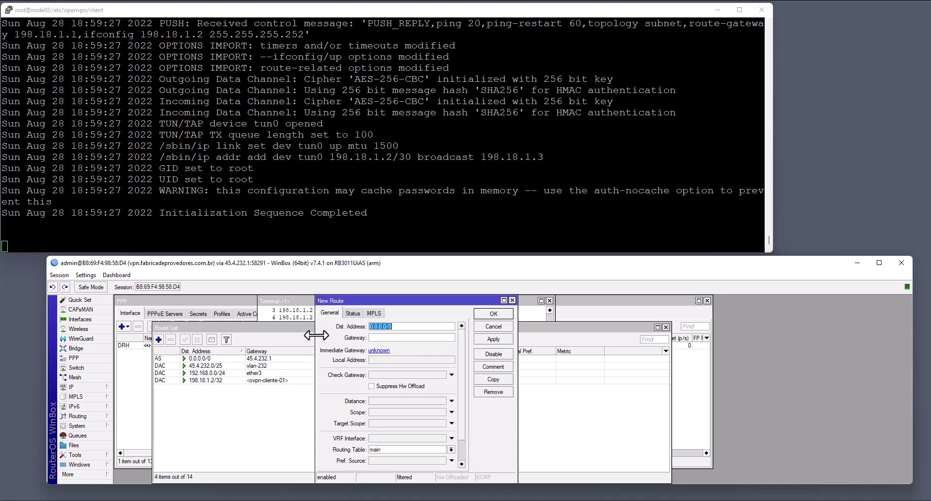
text(192.168.)
click(432, 337)
text(198.18.1)
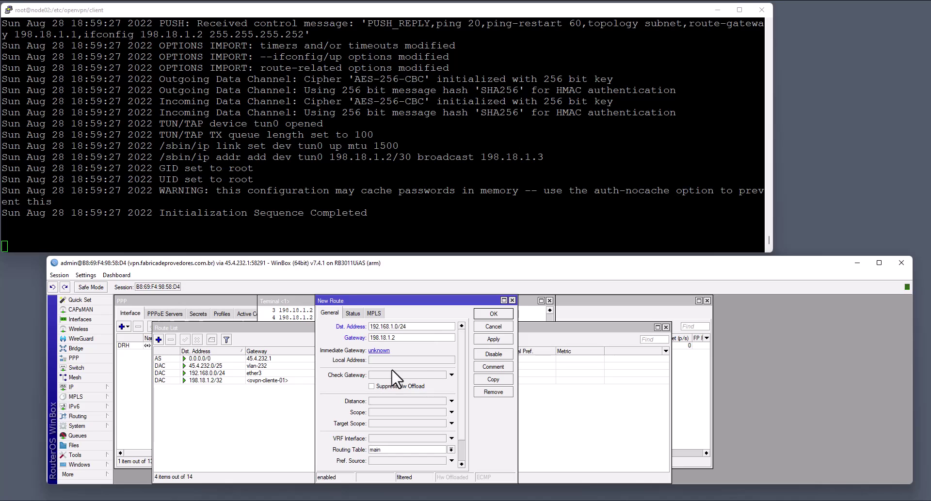
click(490, 340)
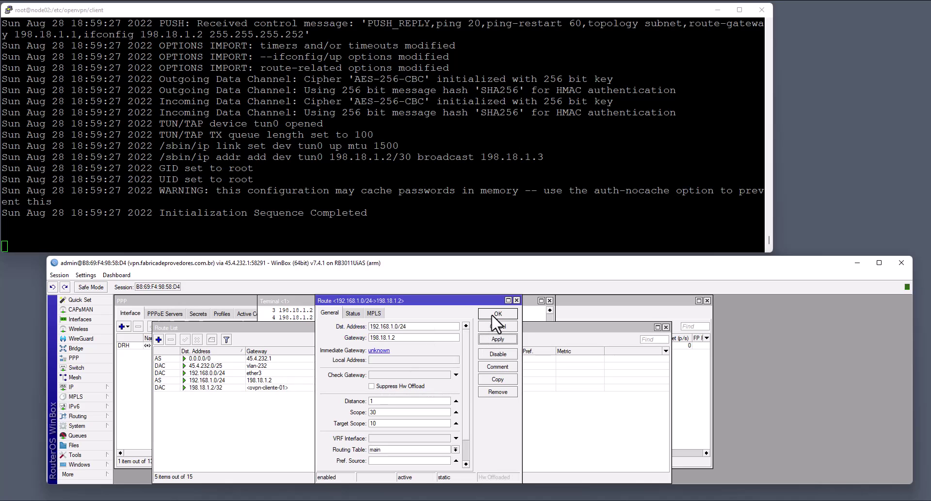
click(491, 315)
Repeat the ping to 192.168.1.1 from the router terminal using the static route, then stop it.
click(481, 311)
key(Up)
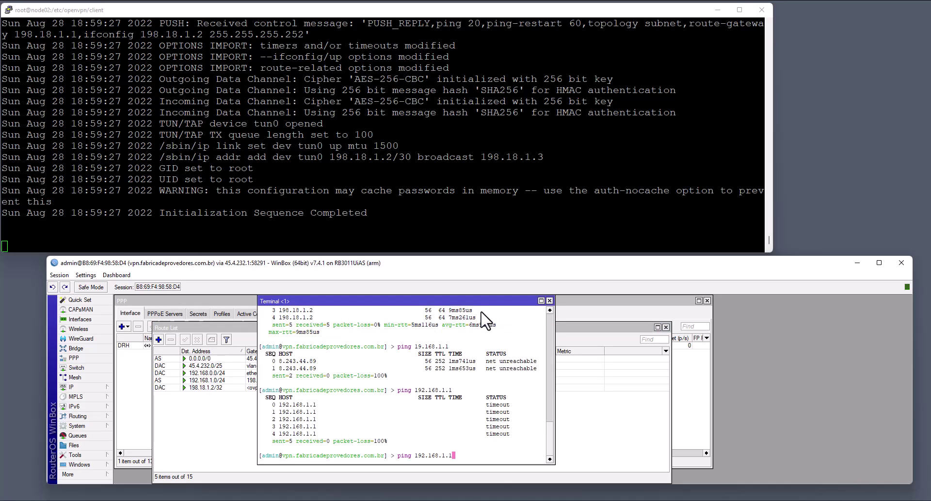
key(Return)
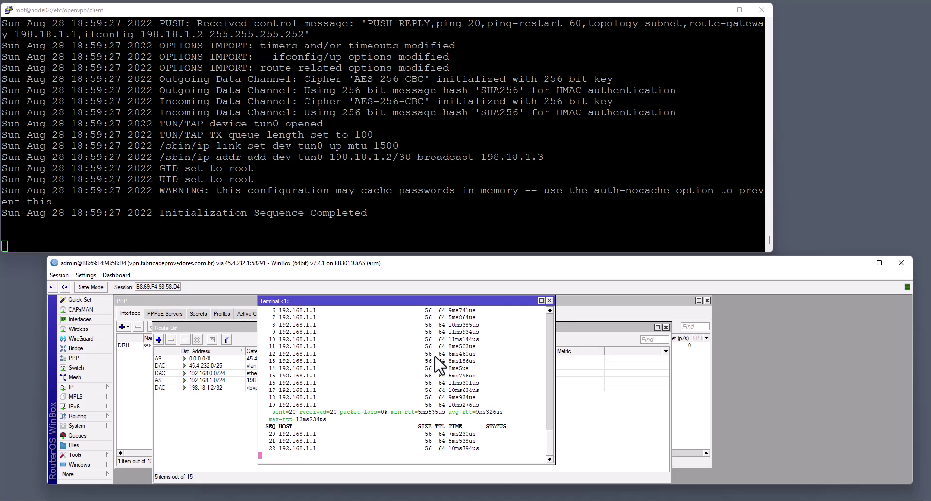
key(ctrl+c)
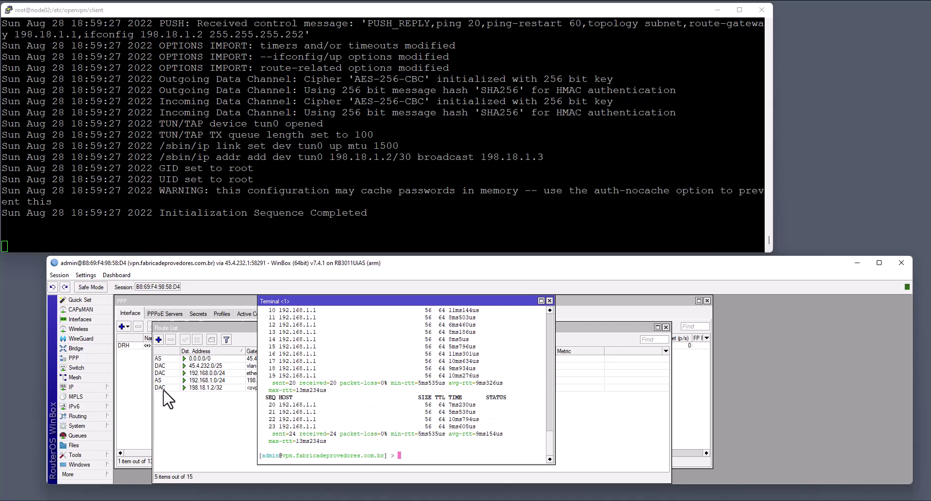
Set the Routes value of the PPP secret cliente-01 to 192.168.1.0/24 and save the secret.
click(235, 421)
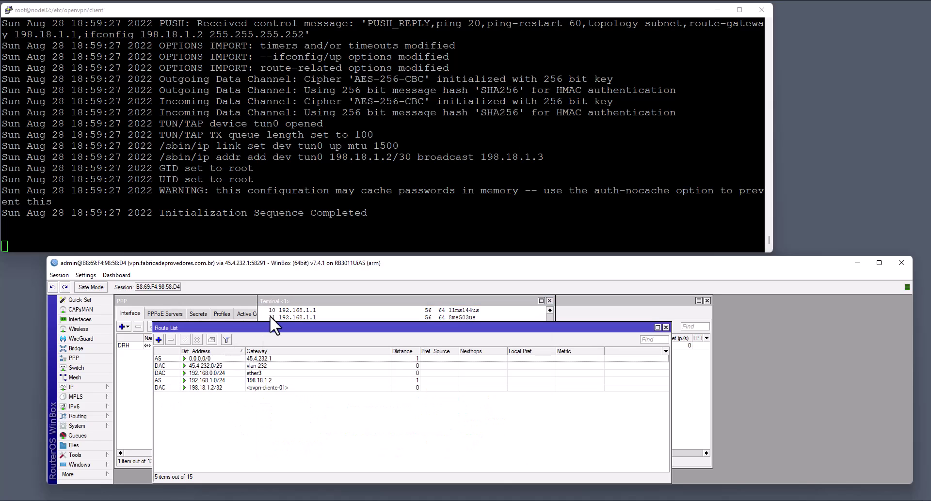
click(238, 300)
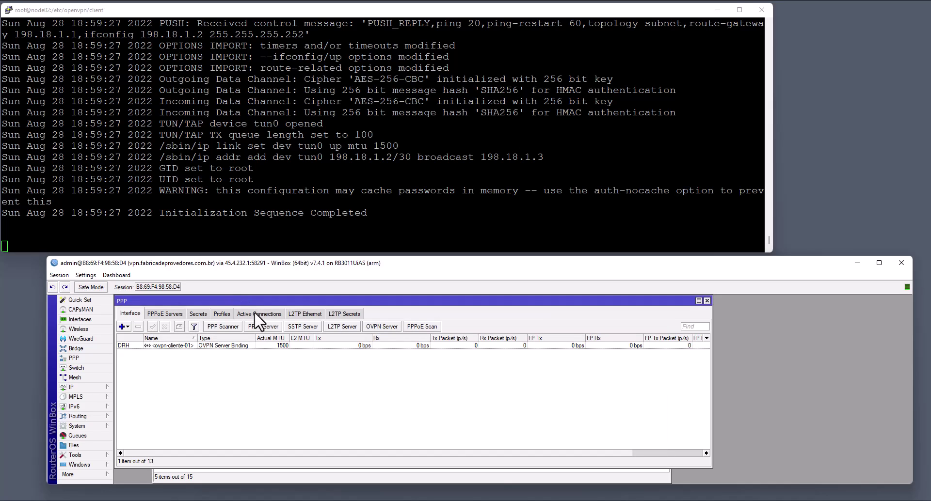
click(197, 314)
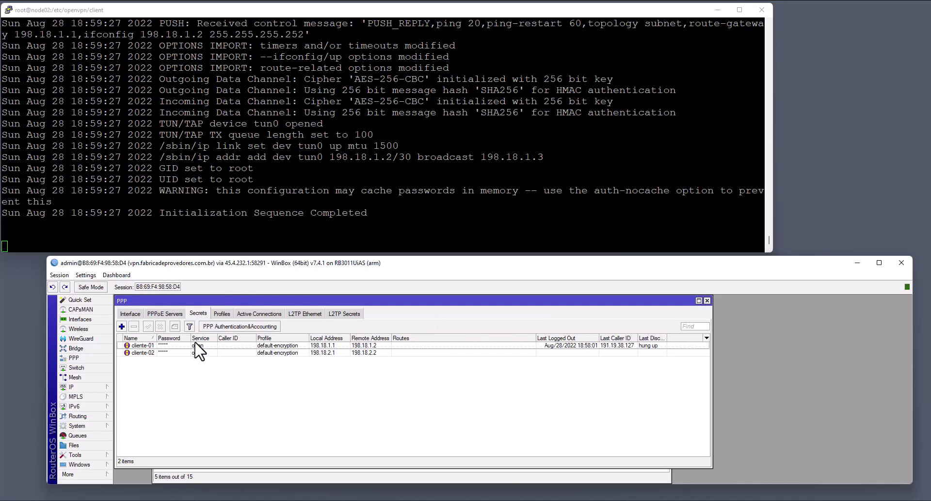
click(266, 346)
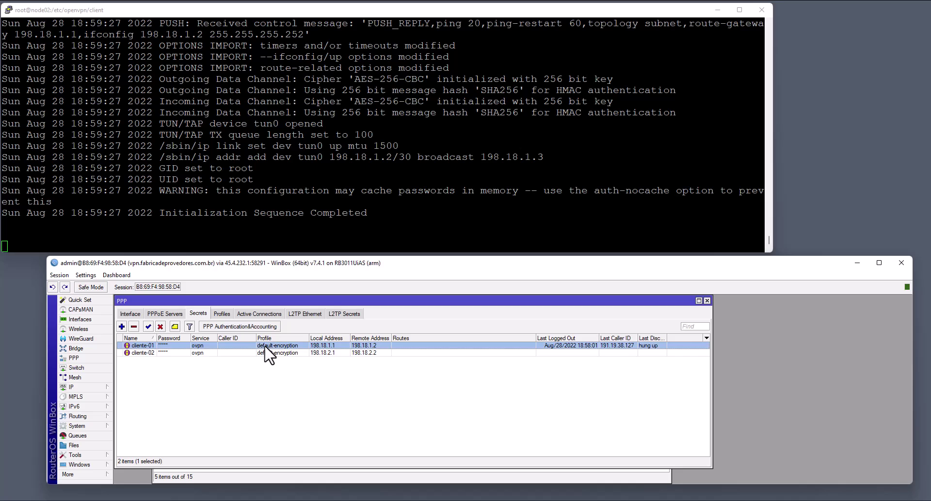
double_click(266, 346)
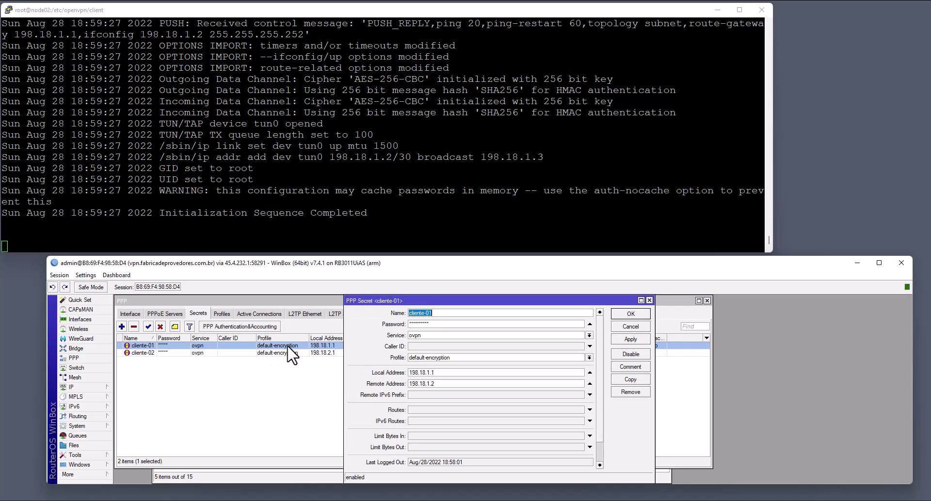
click(417, 410)
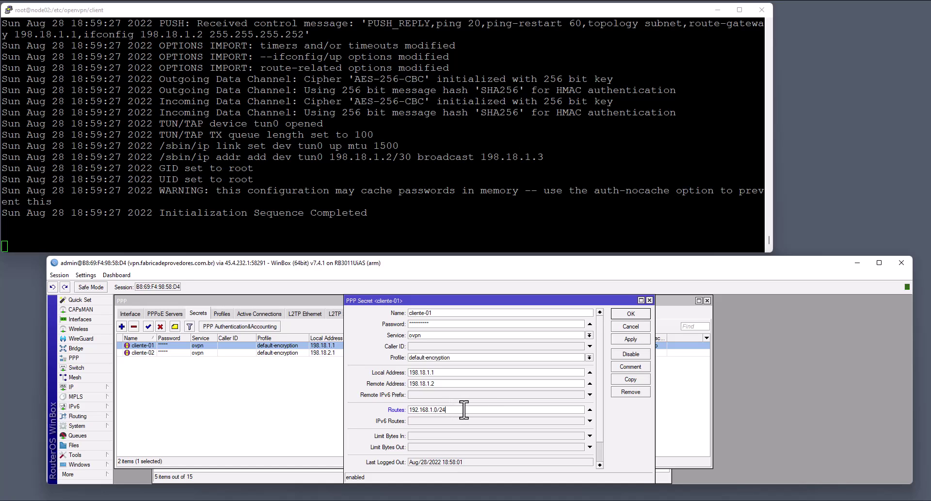
drag(464, 410, 400, 411)
click(624, 339)
click(629, 315)
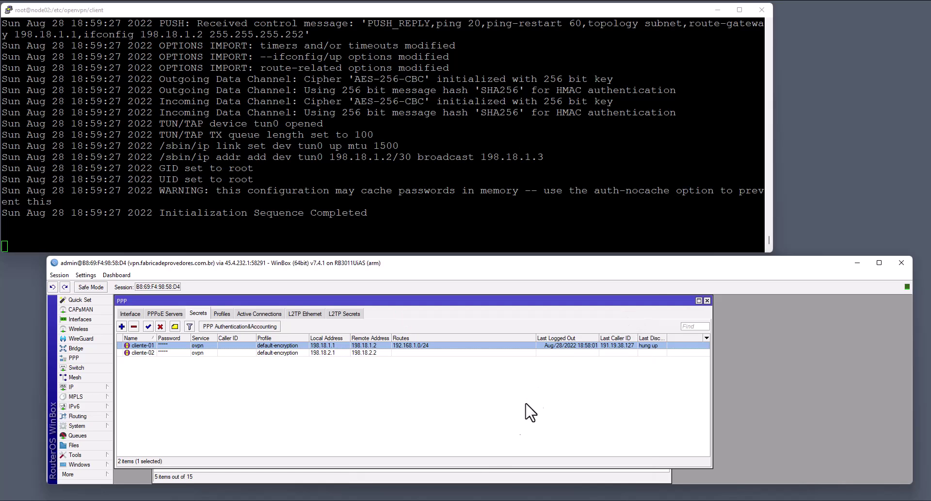
Reopen the router's route list and remove the static 192.168.1.0/24 route through 198.18.1.2.
click(486, 476)
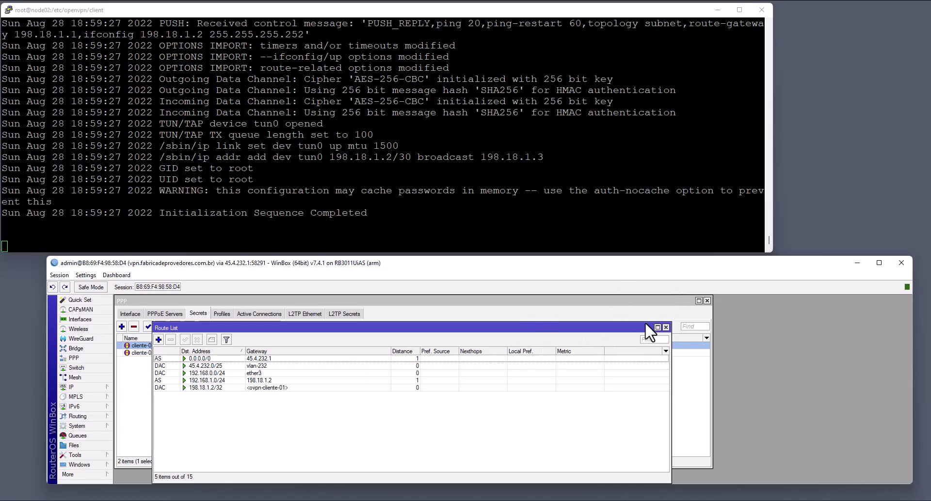
click(665, 327)
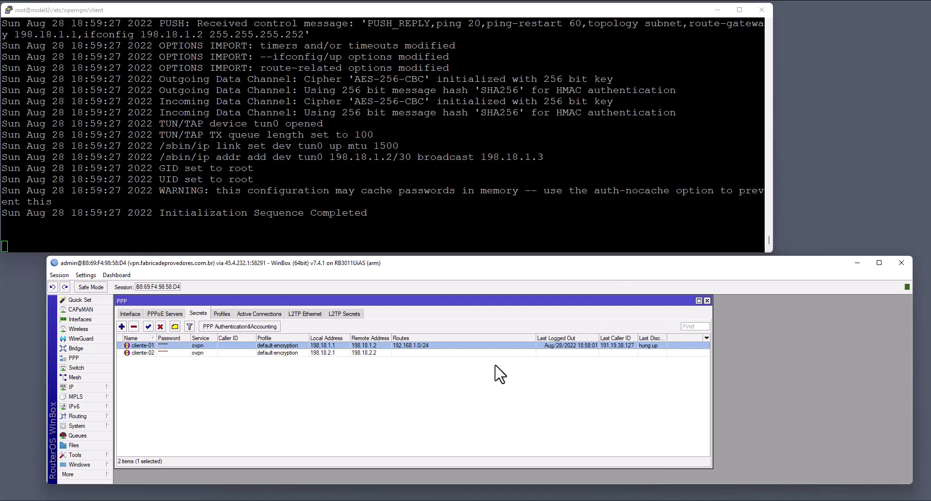
click(86, 387)
click(145, 388)
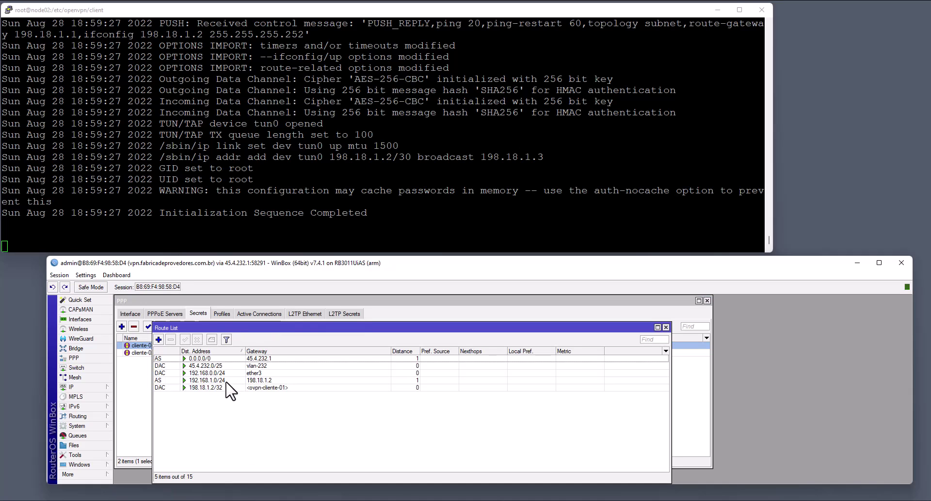
click(222, 381)
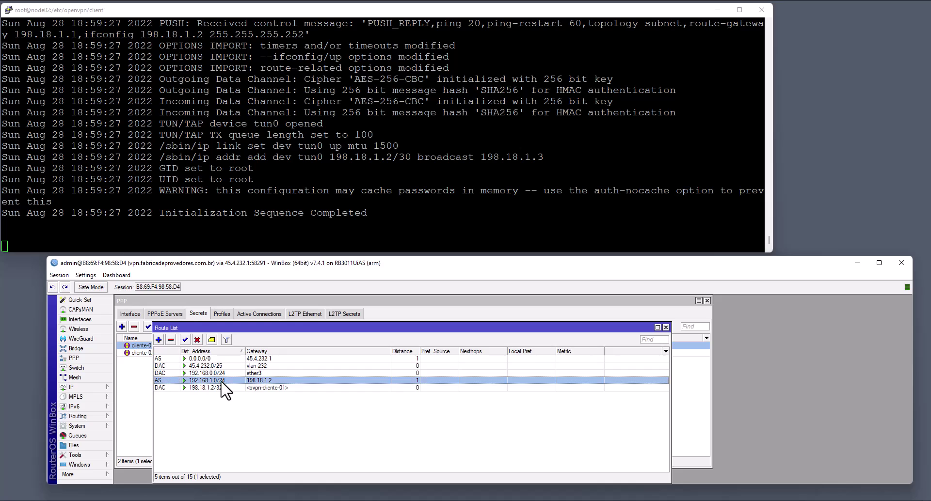
click(171, 340)
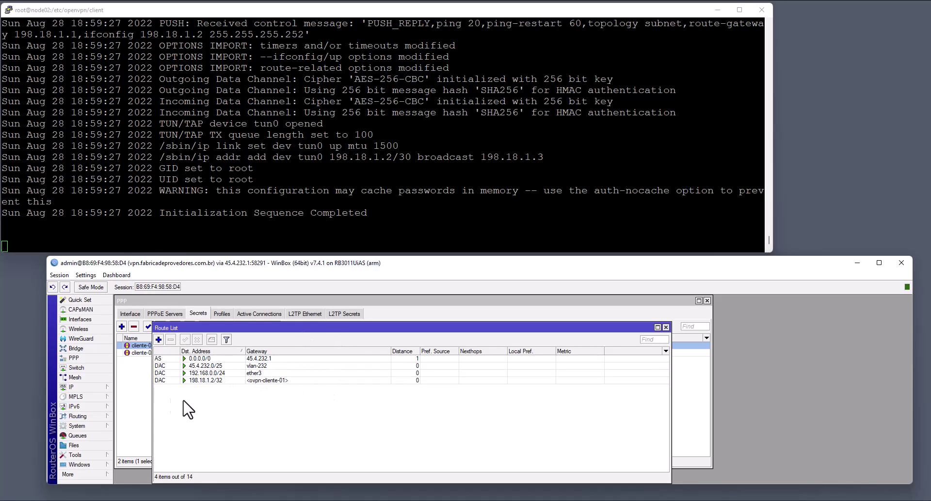
Open a new router terminal, start a continuous ping to 192.168.1.1, and place the terminal beside the route list.
click(80, 475)
click(146, 443)
text(ping 192.168.1.1)
key(Return)
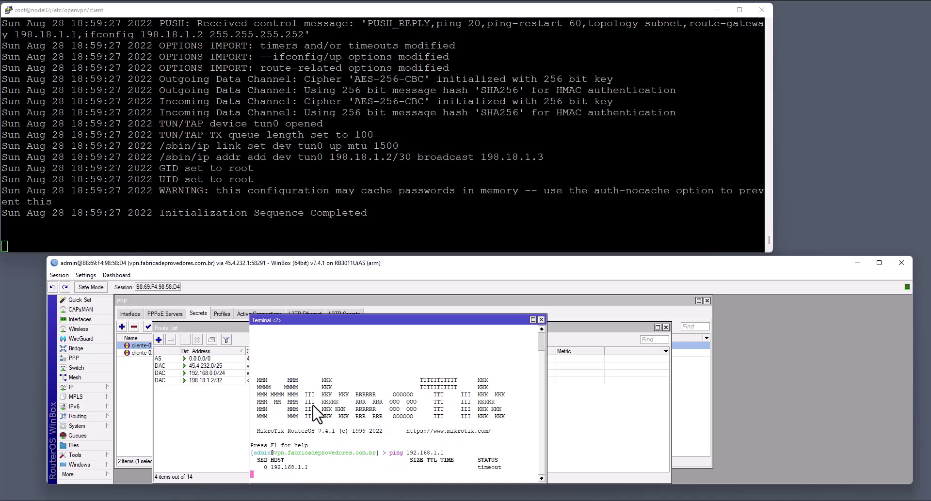
drag(392, 319, 730, 308)
Remove the active ovpn-cliente-01 interface from the PPP interface list to force the client to reconnect.
click(526, 414)
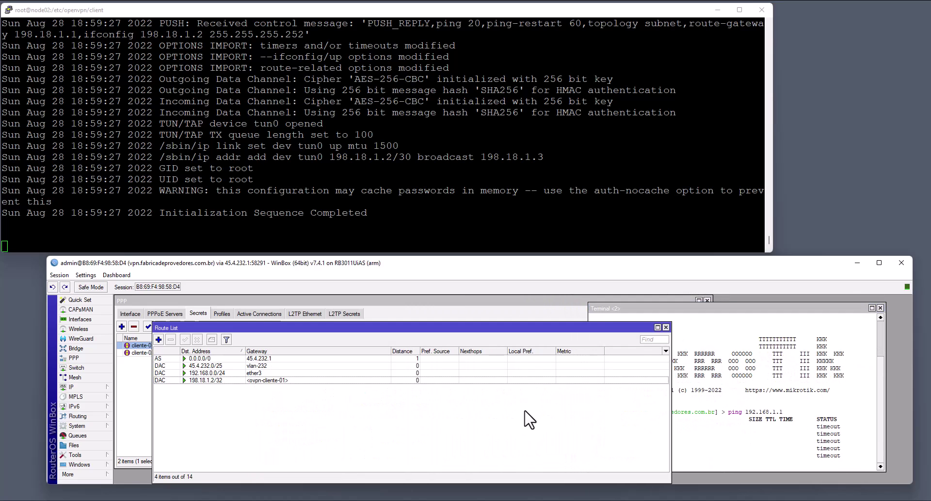
click(154, 302)
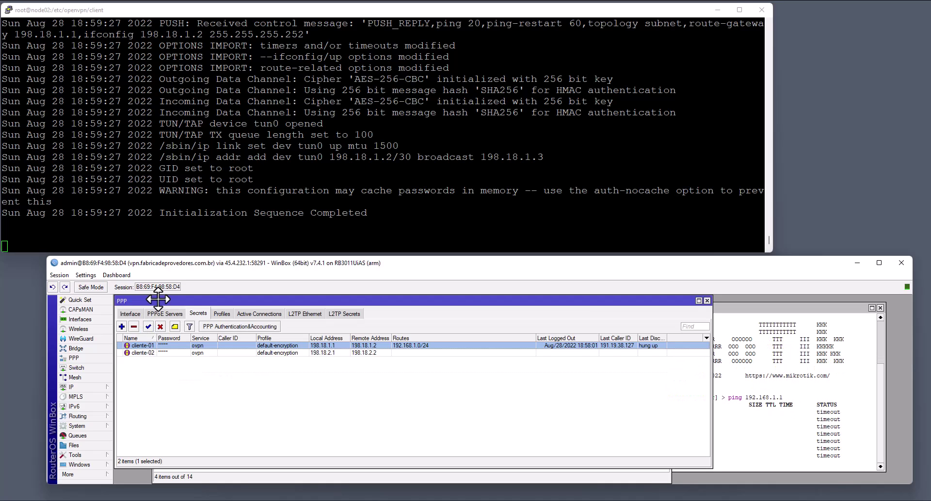
click(130, 314)
click(140, 345)
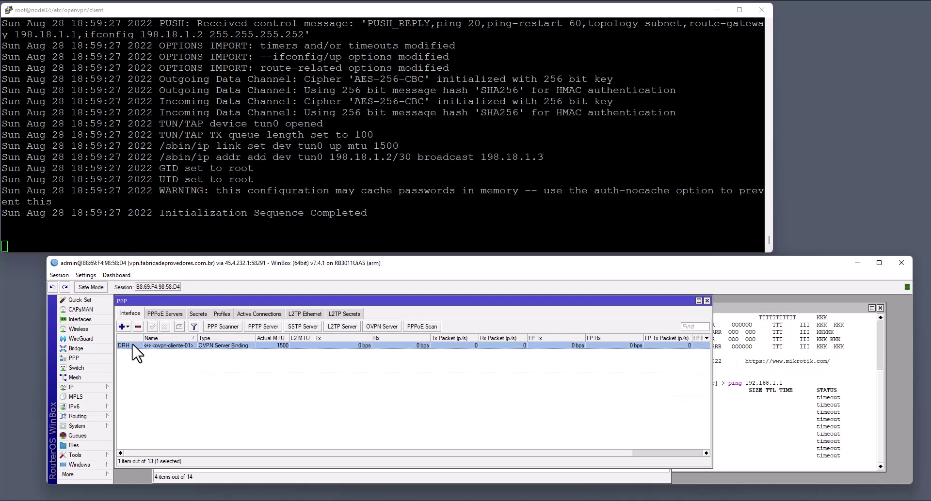
click(139, 327)
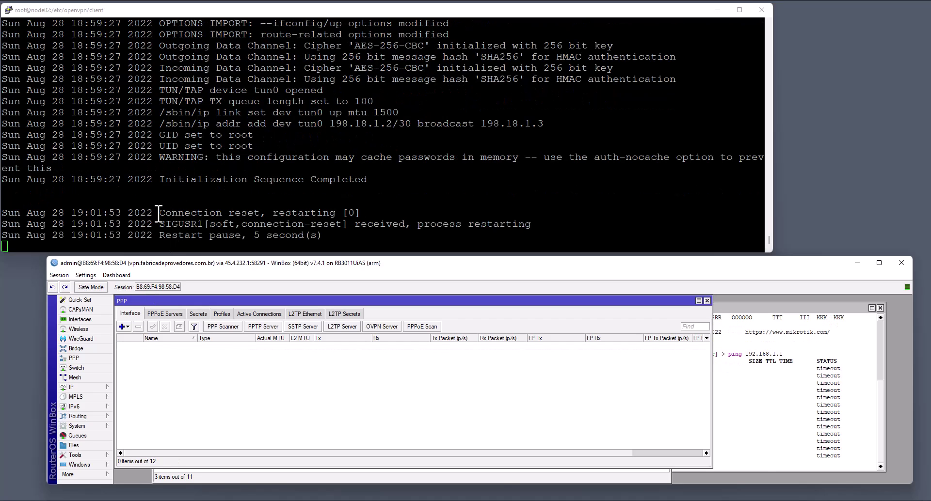
Follow the client's reconnection in the OpenVPN log and check the running ping to 192.168.1.1.
drag(162, 213, 359, 214)
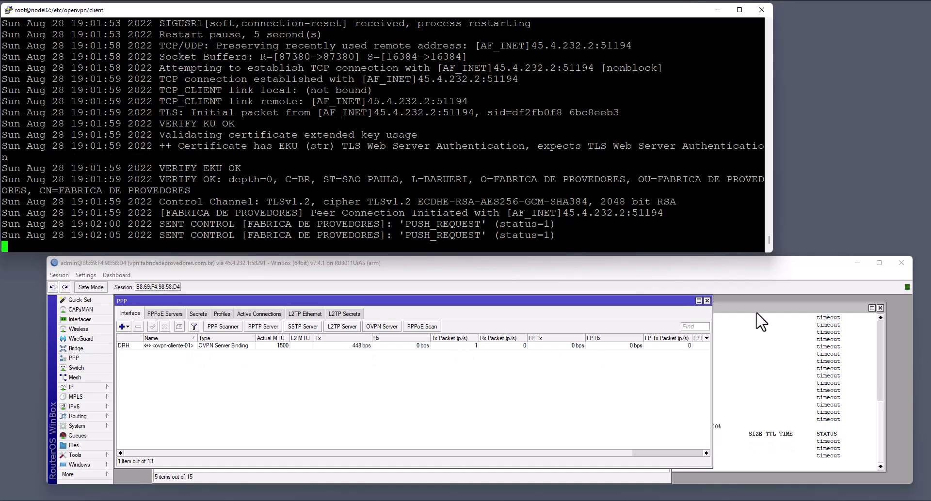
click(773, 321)
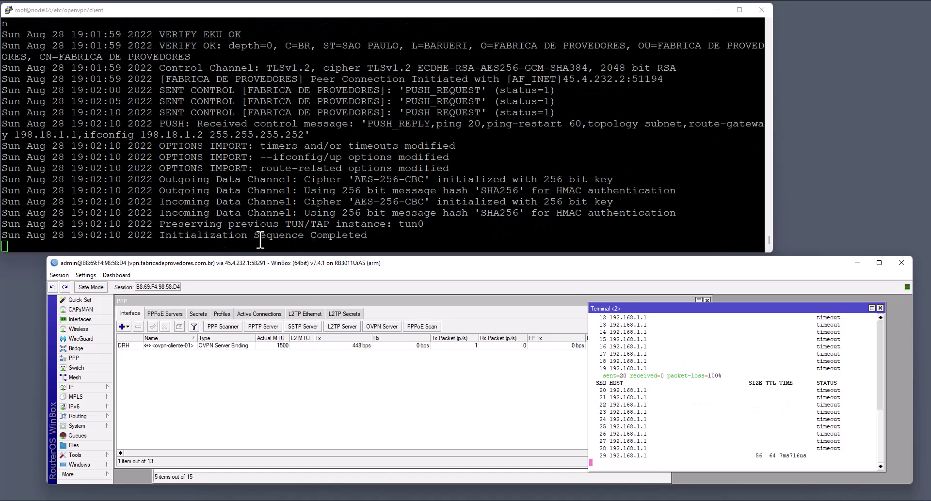
drag(253, 237, 373, 235)
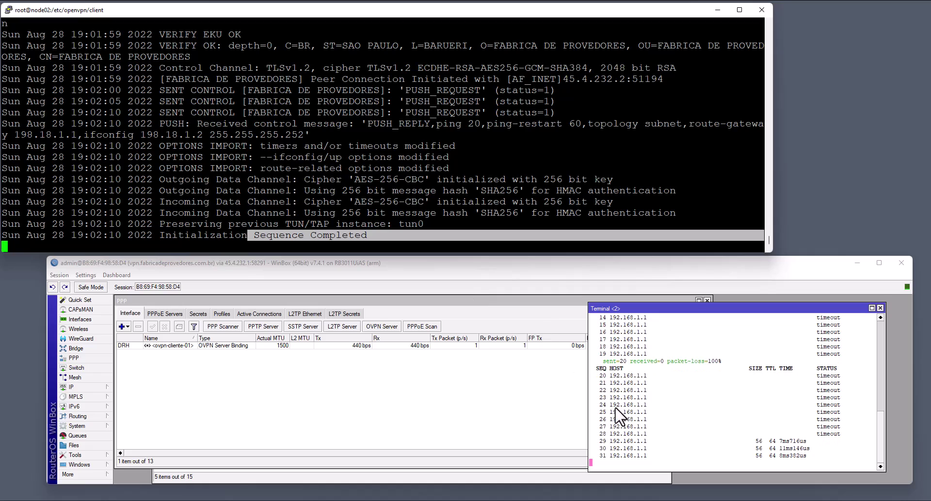
Review the OVPN server settings from the port to the authentication and cipher options, enlarging the dialog to show them all, and close it.
click(593, 444)
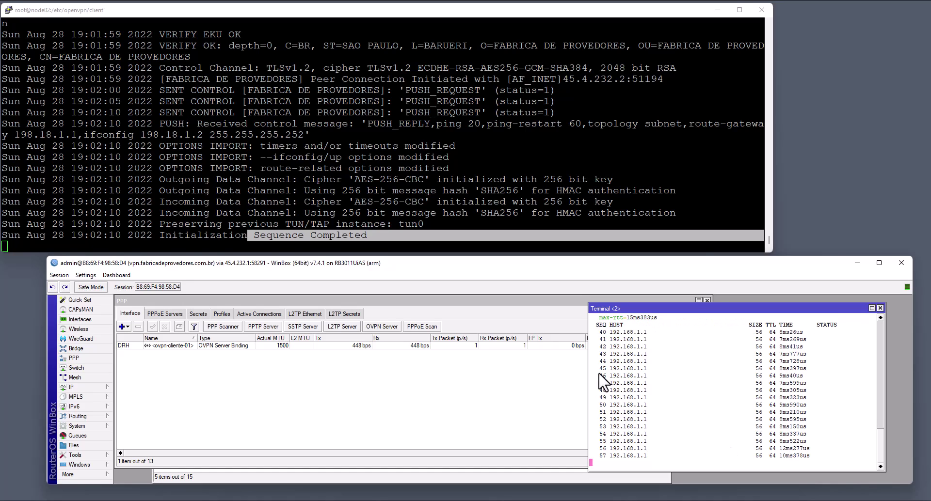
click(137, 320)
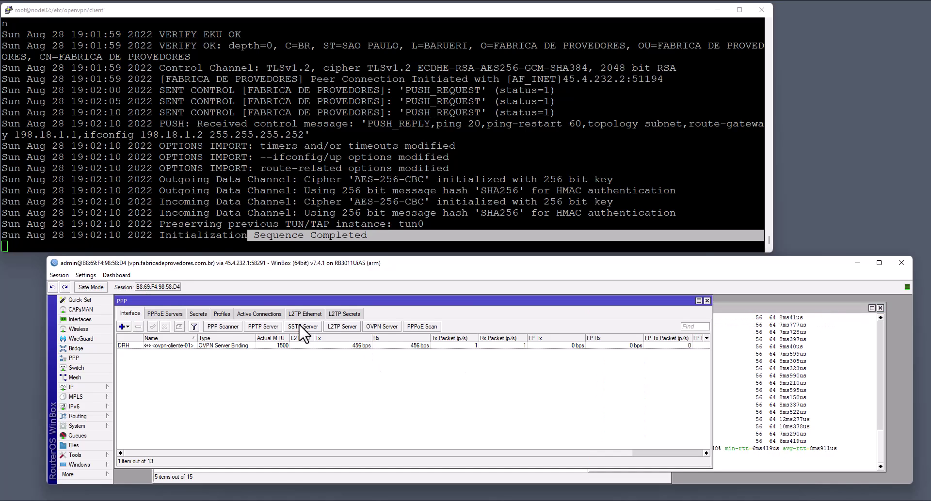
click(383, 329)
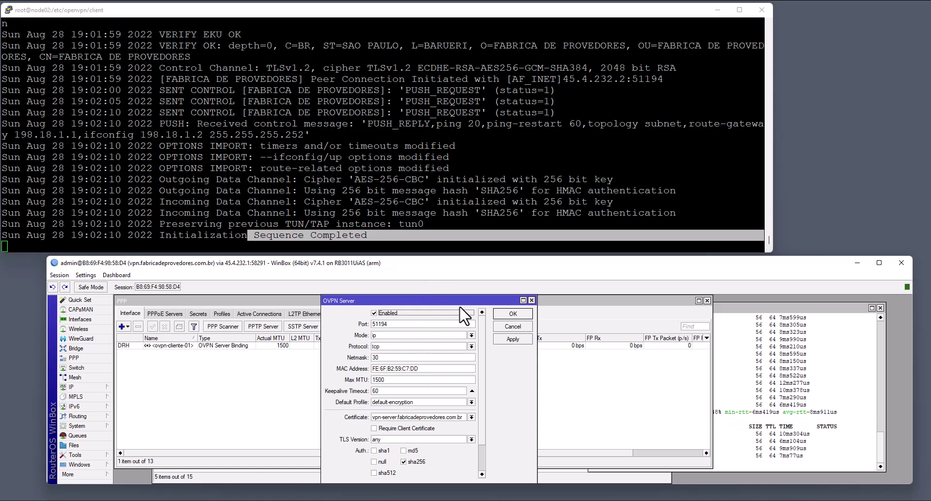
drag(453, 252, 458, 102)
drag(405, 328, 406, 420)
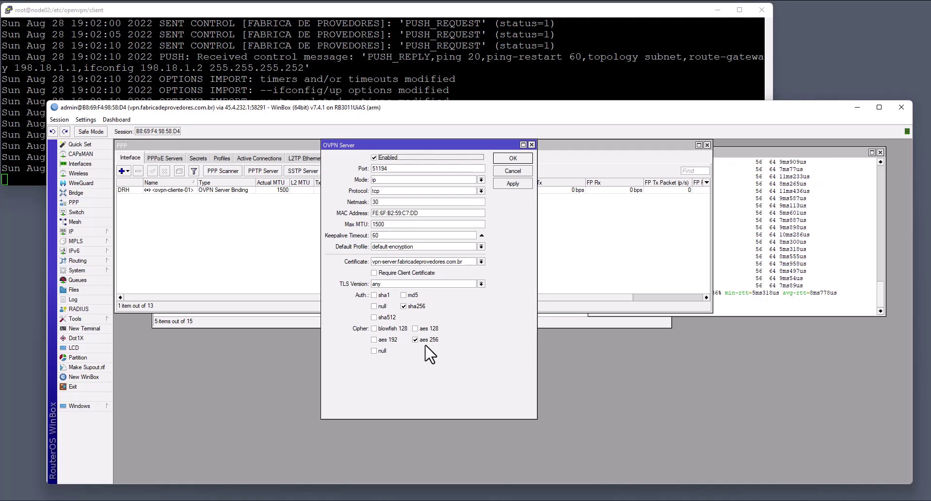
click(532, 145)
Review the cliente-01 PPP secret's addresses and route, and recheck the client's OpenVPN log and the running ping to 192.168.1.1.
click(198, 159)
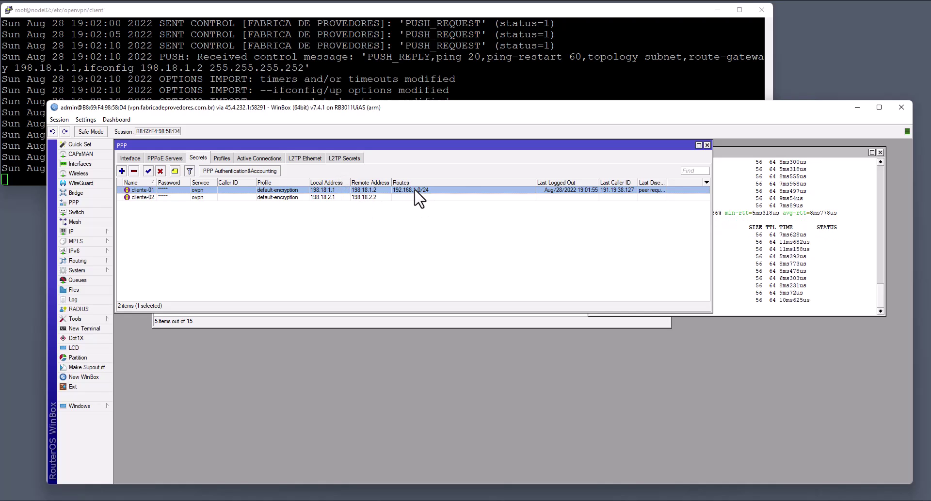
click(446, 10)
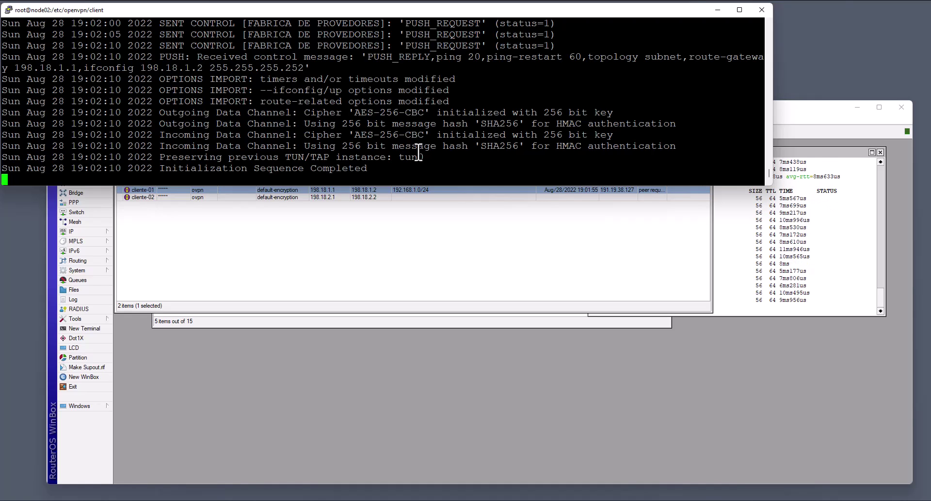
click(780, 231)
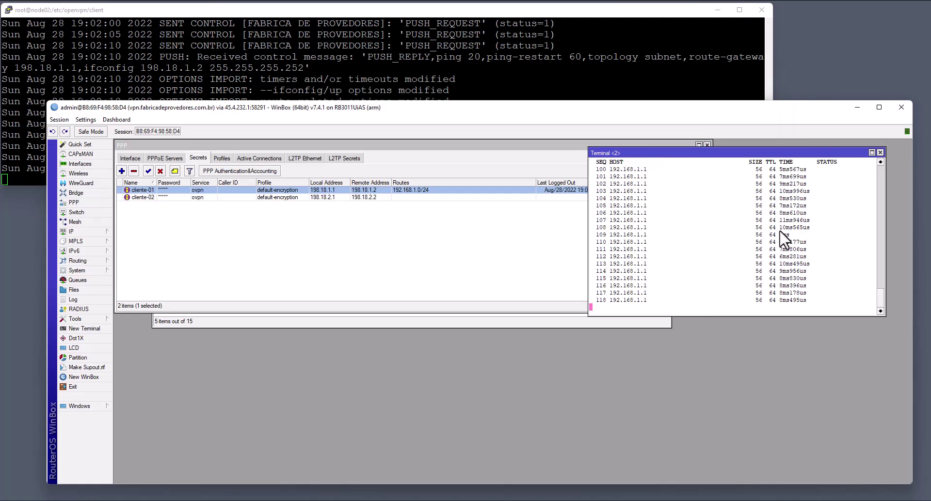